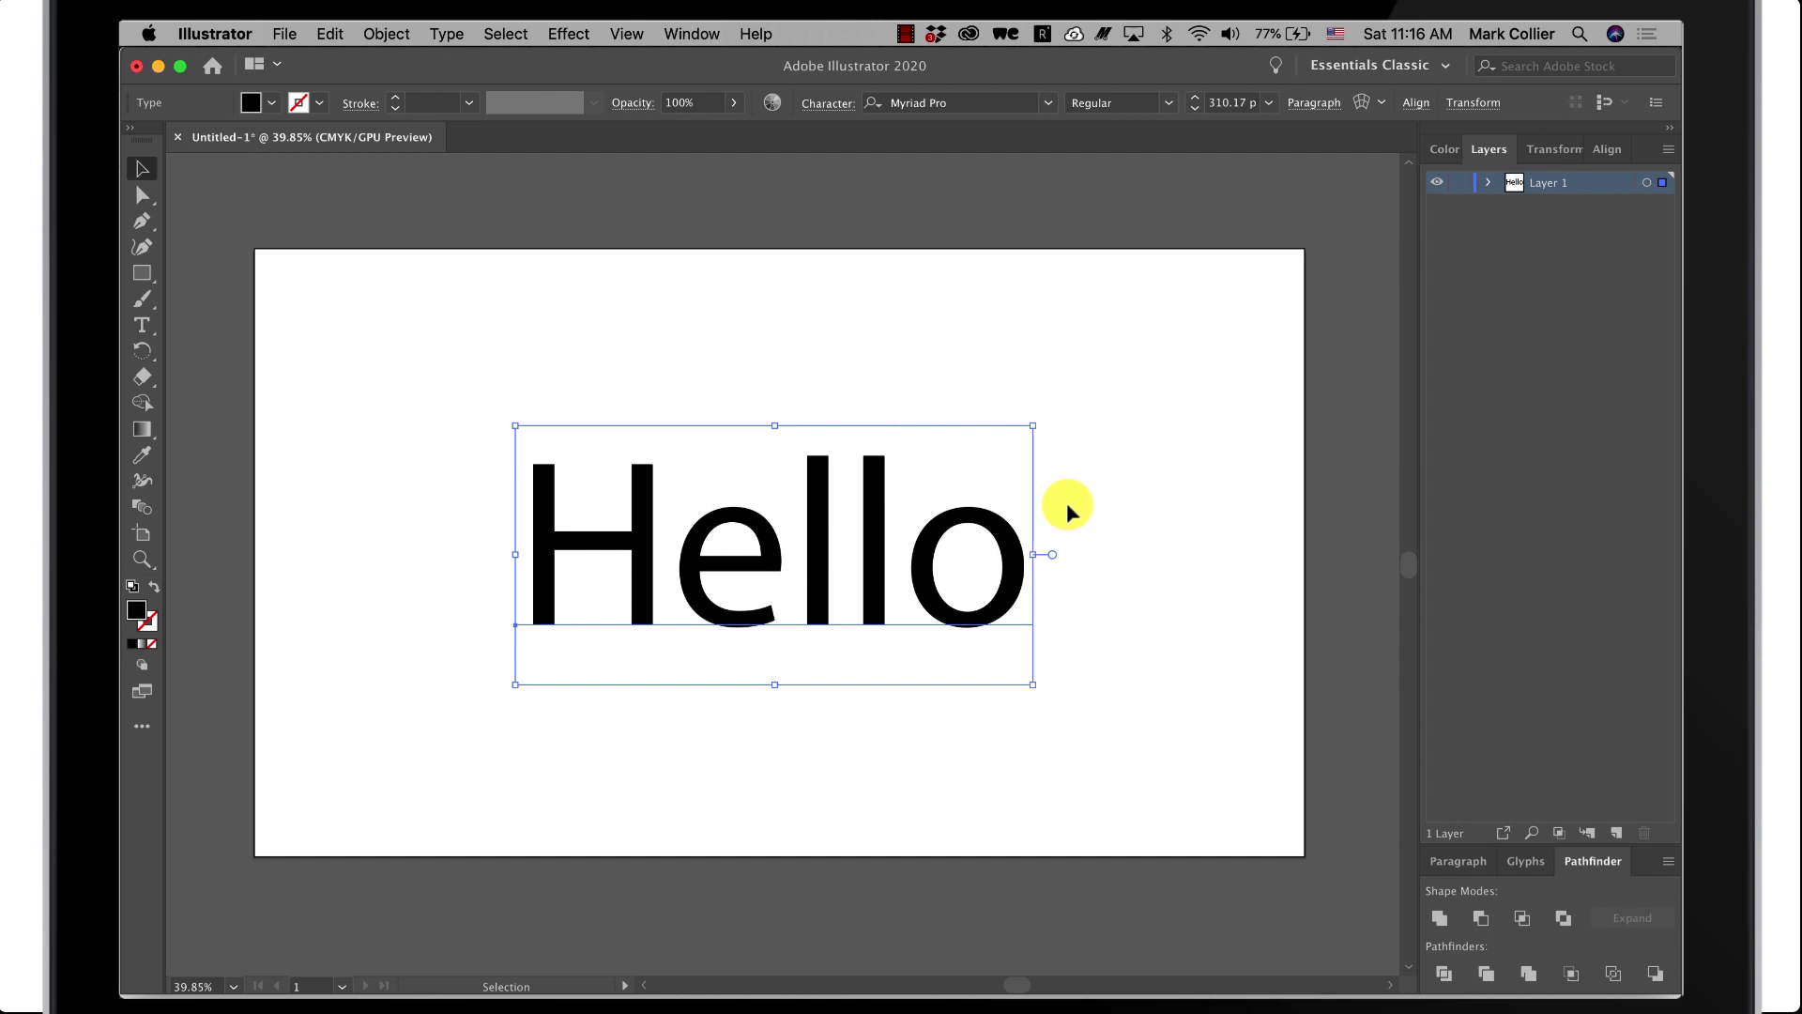
- Nudge the Hello text slightly up and to the left on the artboard
{"action": "left_click_drag", "start_coordinate": [1005, 539], "coordinate": [996, 528]}
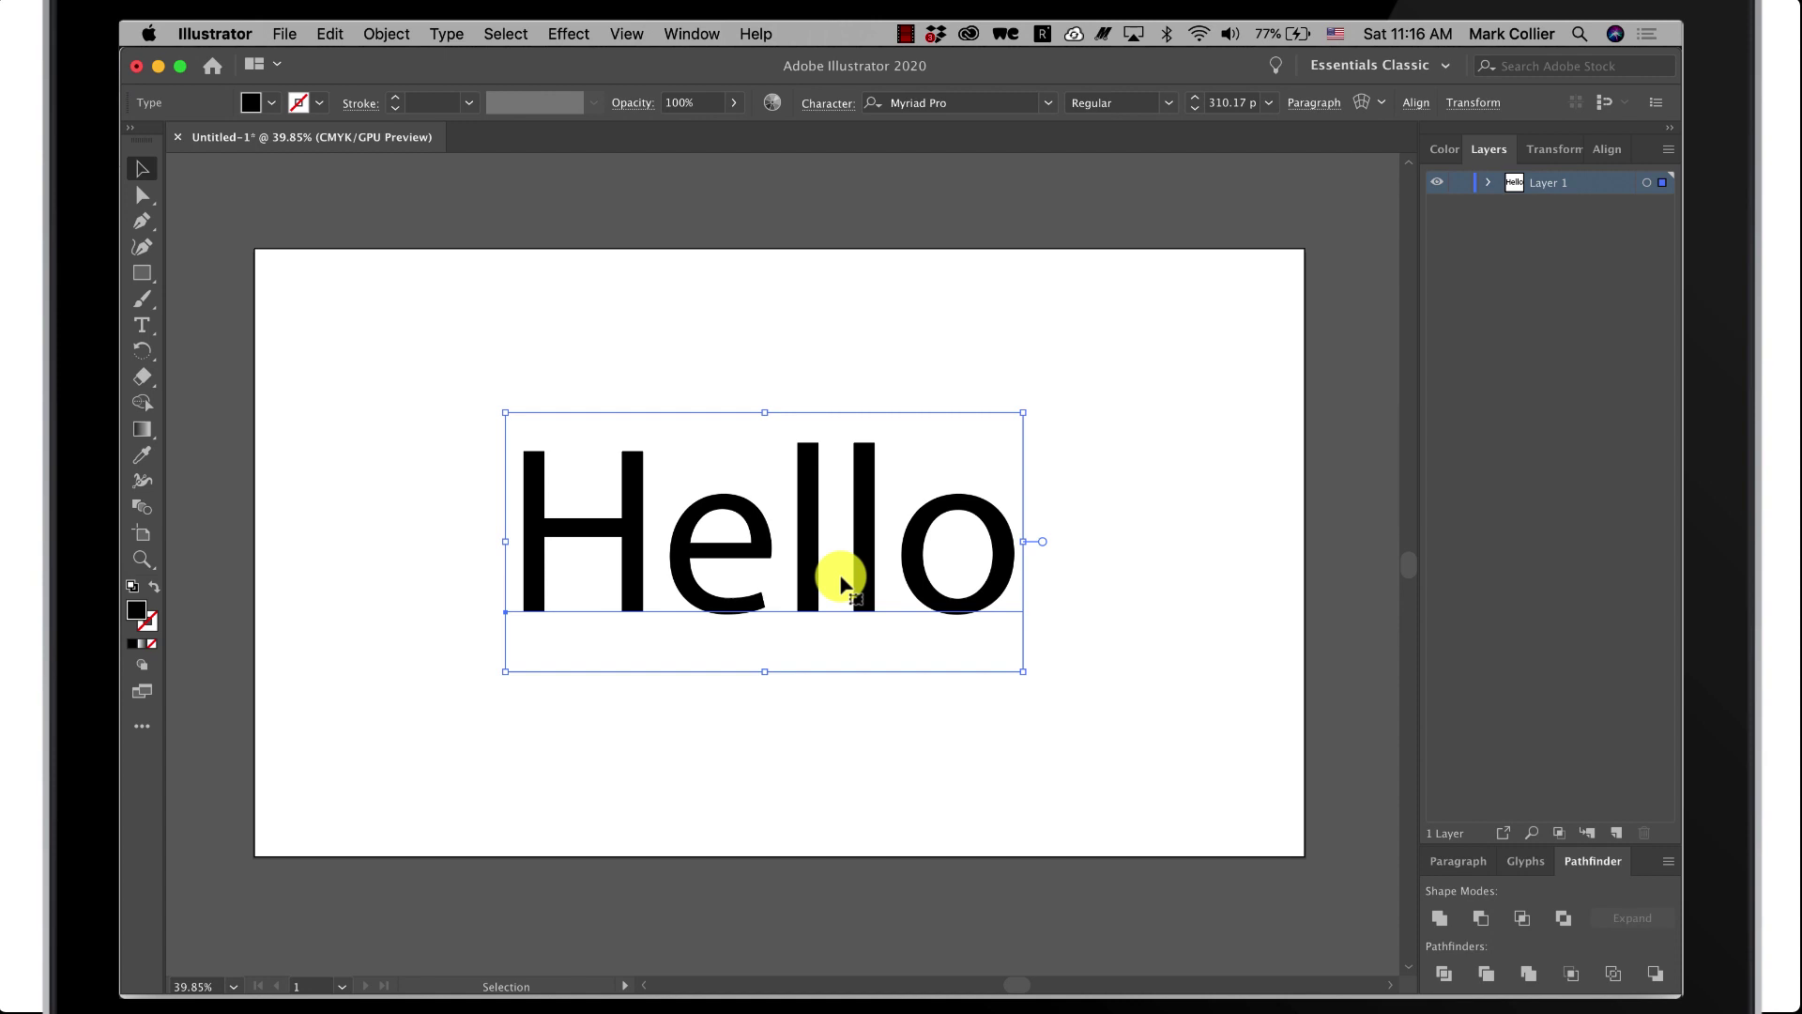
- Convert the Hello text to outlines with Create Outlines from the context menu
{"action": "right_click", "coordinate": [864, 474]}
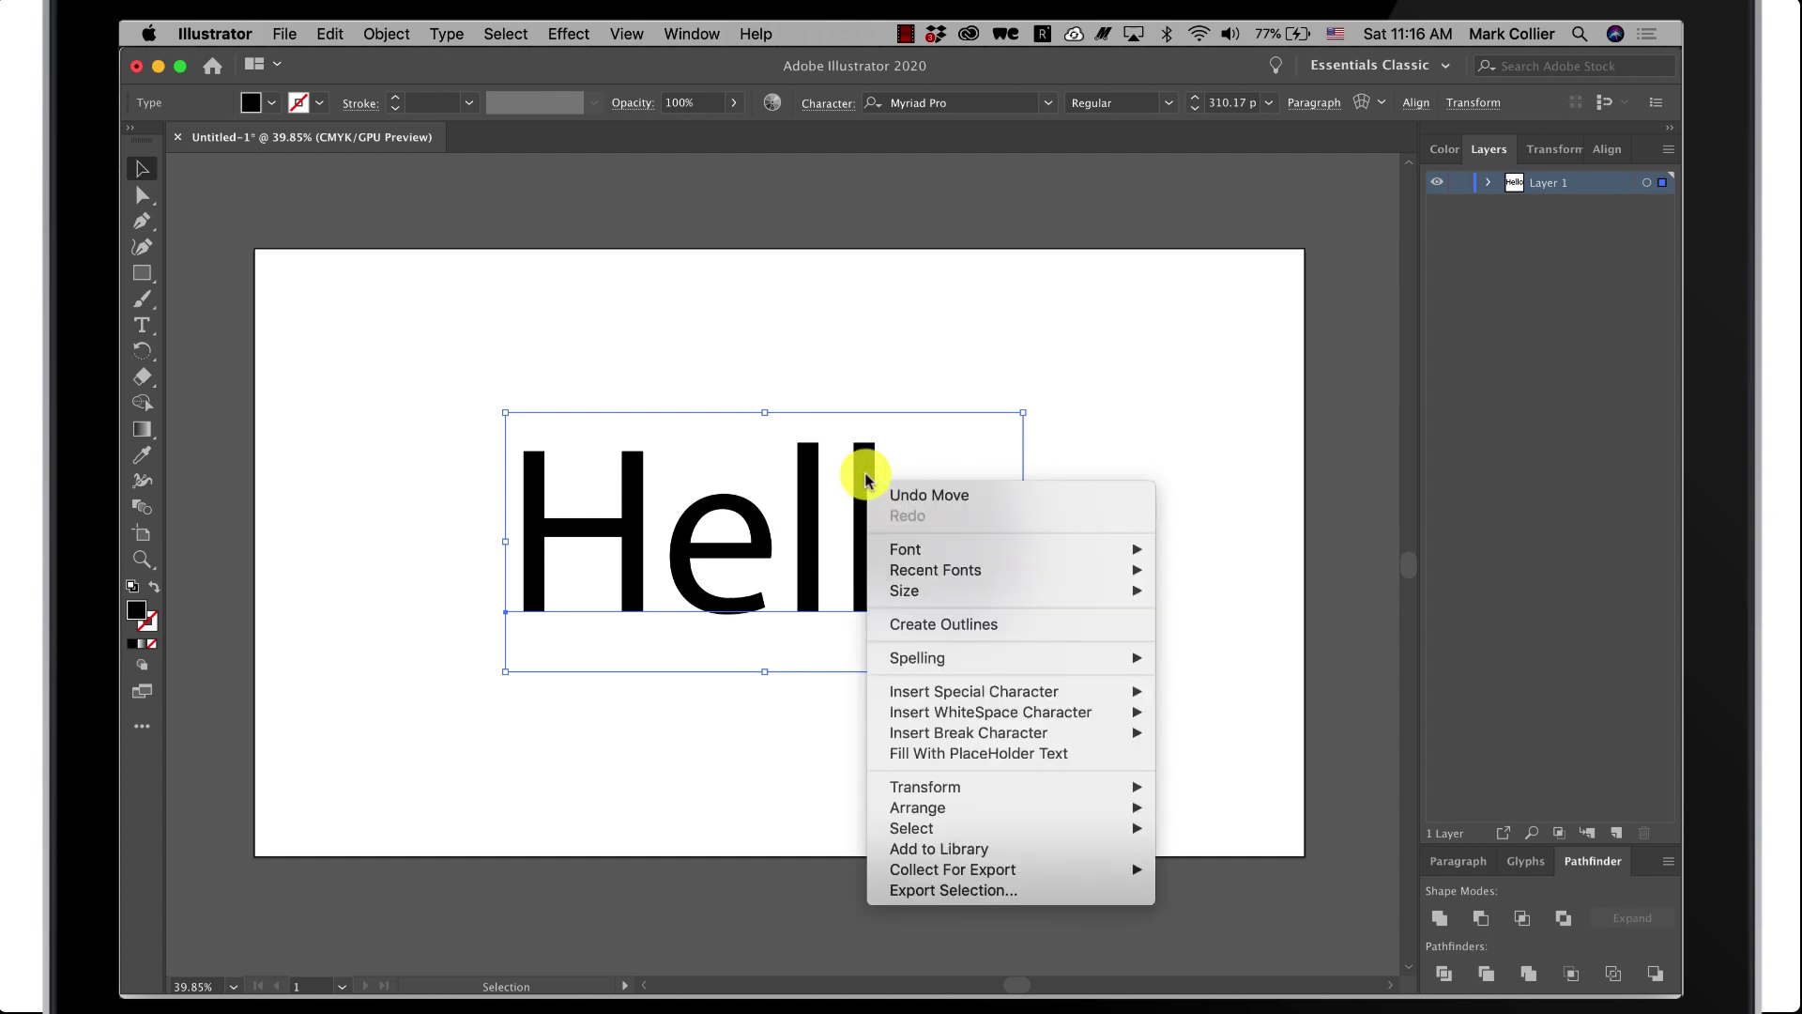
{"action": "left_click", "coordinate": [918, 624]}
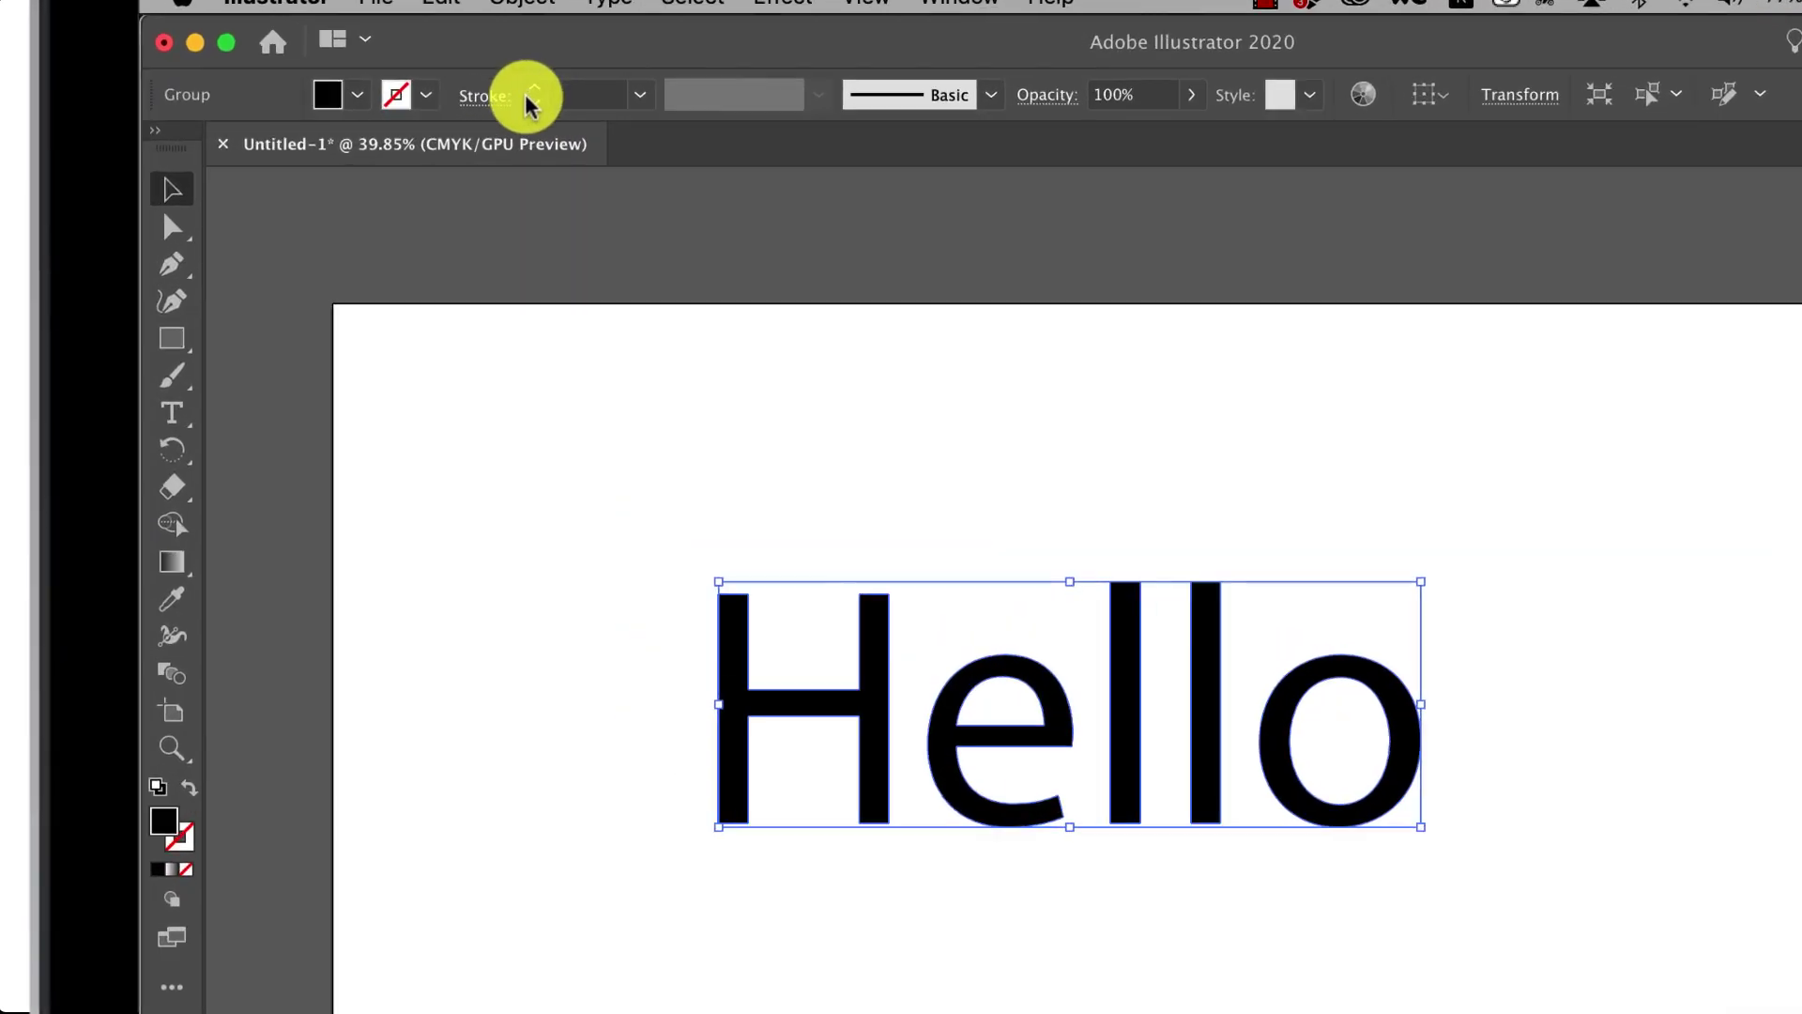
- Give the outlined Hello letters a black stroke and raise its weight to 22 px
{"action": "left_click", "coordinate": [615, 91]}
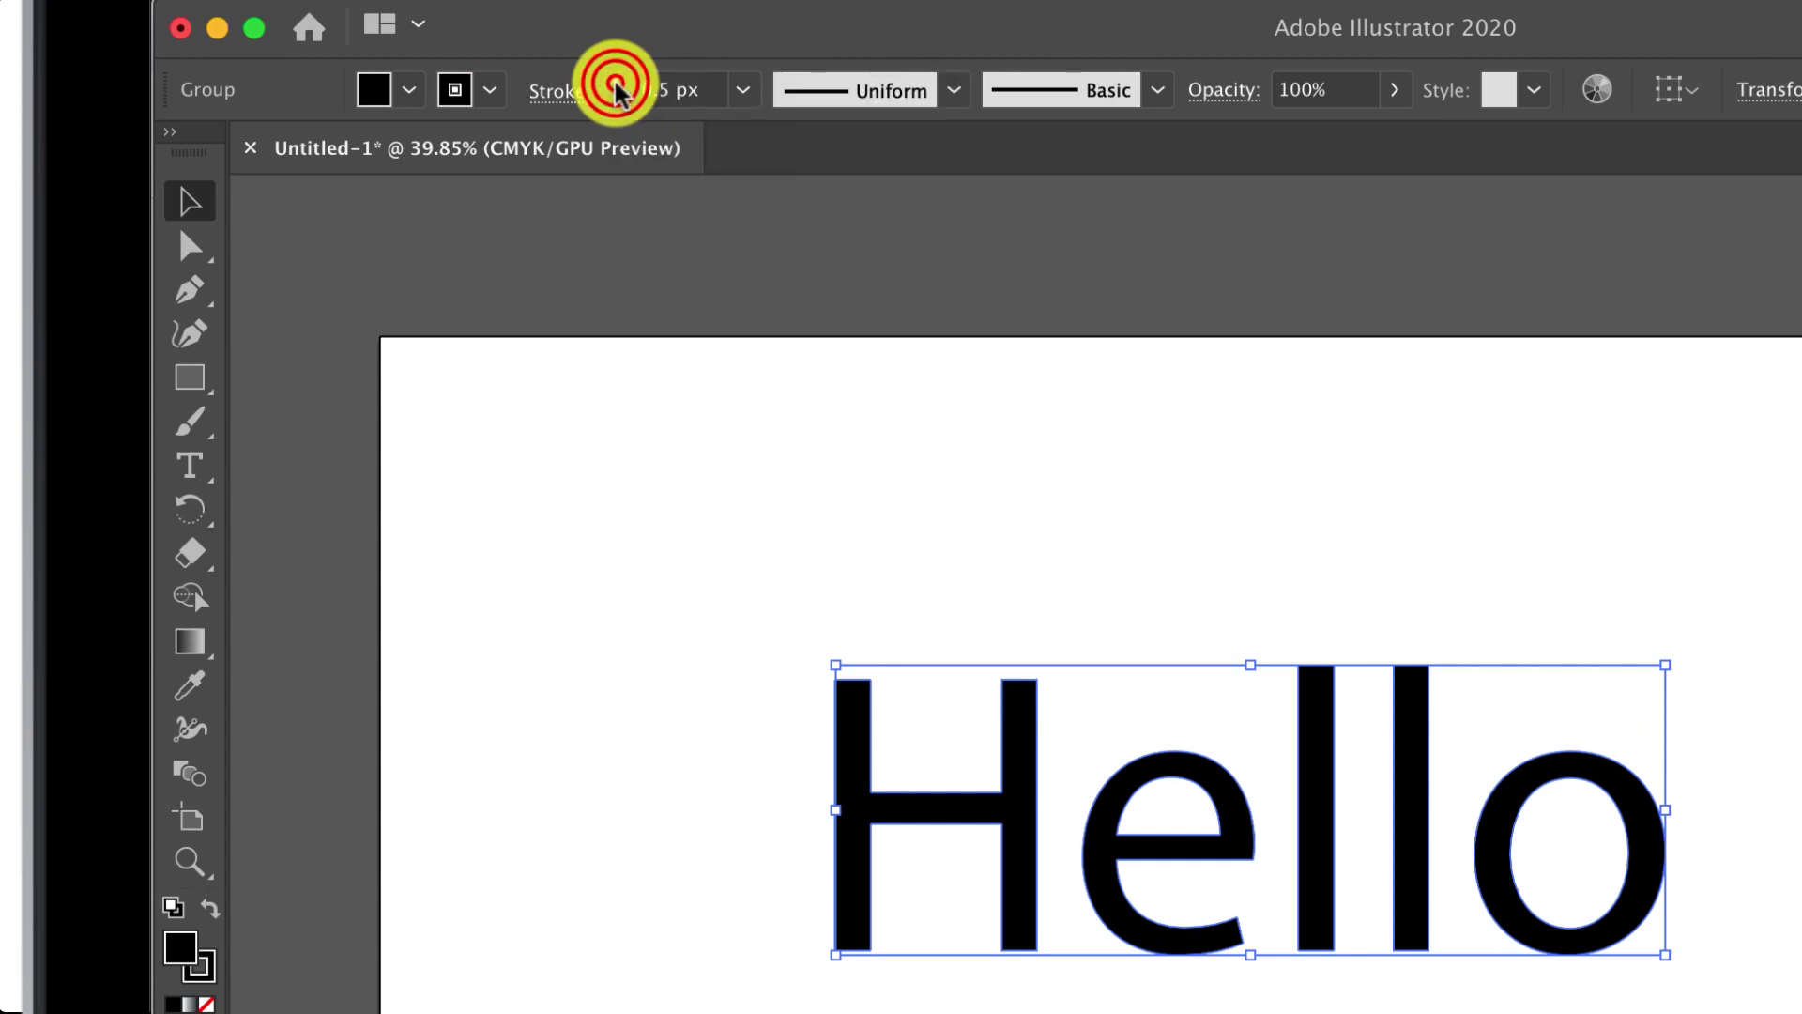
{"action": "left_click", "coordinate": [615, 91]}
{"action": "left_click", "coordinate": [615, 91]}
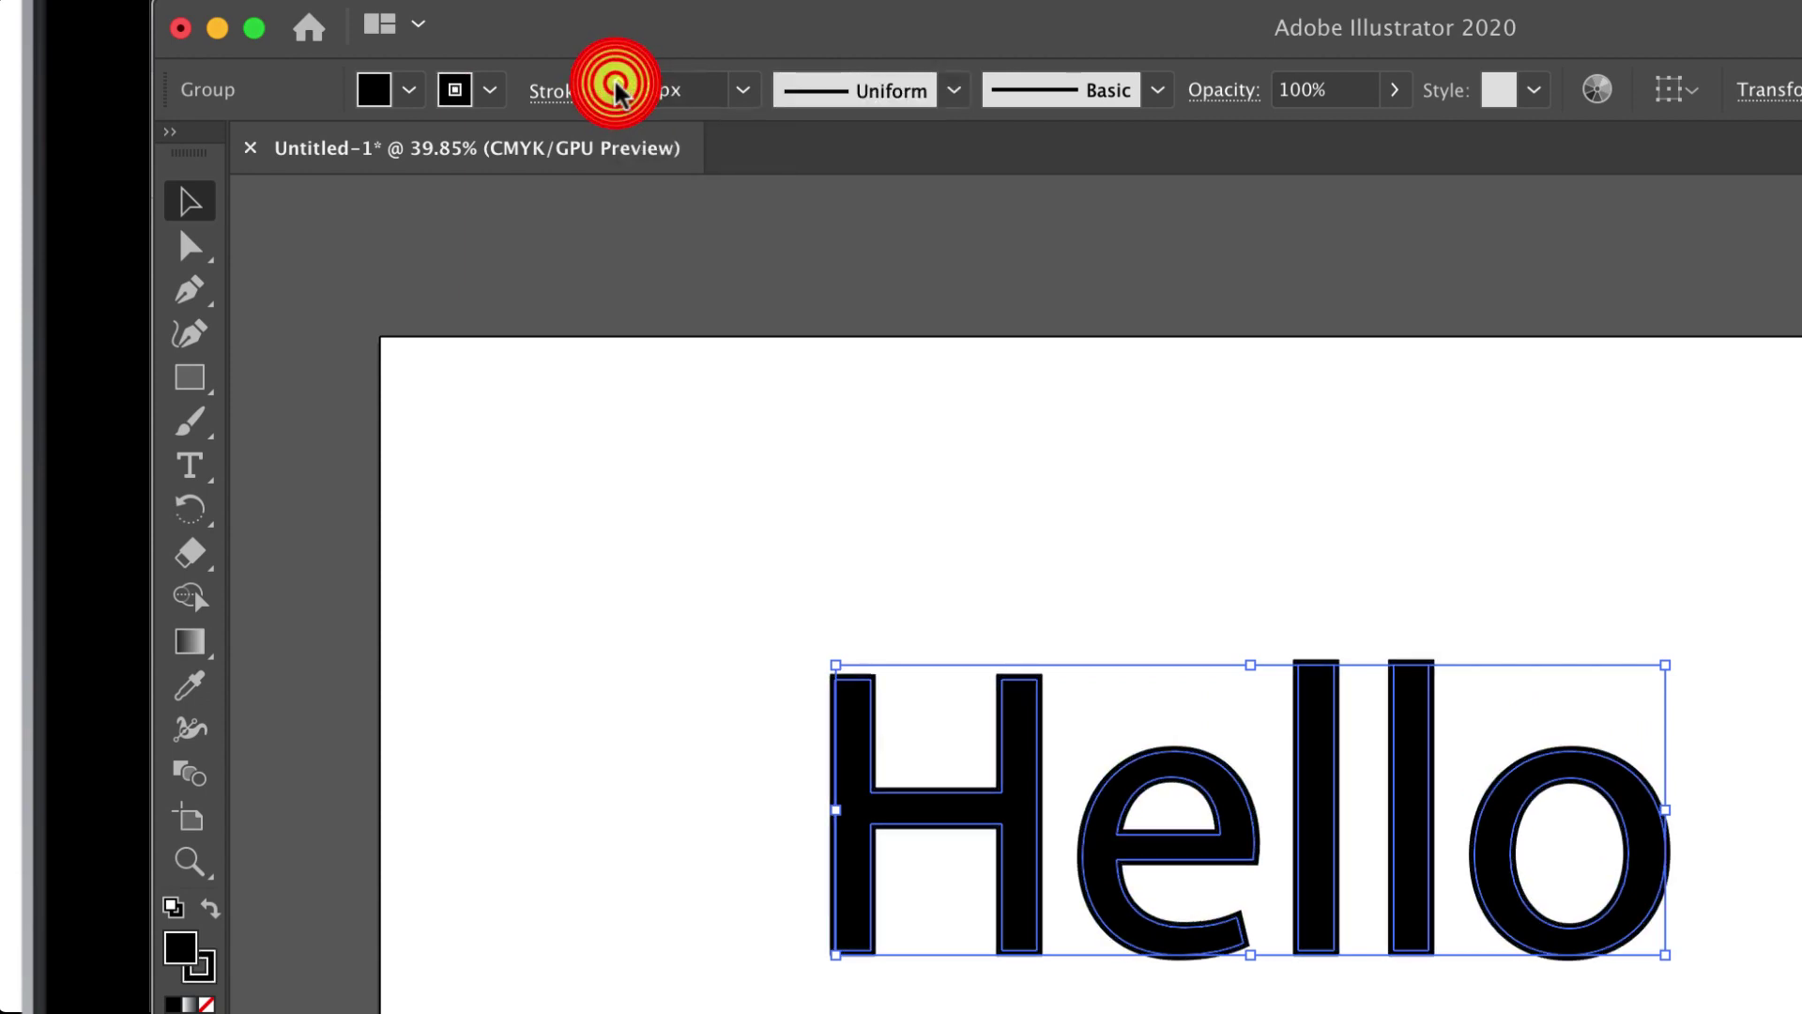
{"action": "left_click", "coordinate": [615, 91]}
{"action": "left_click", "coordinate": [615, 91]}
{"action": "left_click", "coordinate": [615, 91]}
{"action": "left_click", "coordinate": [615, 91]}
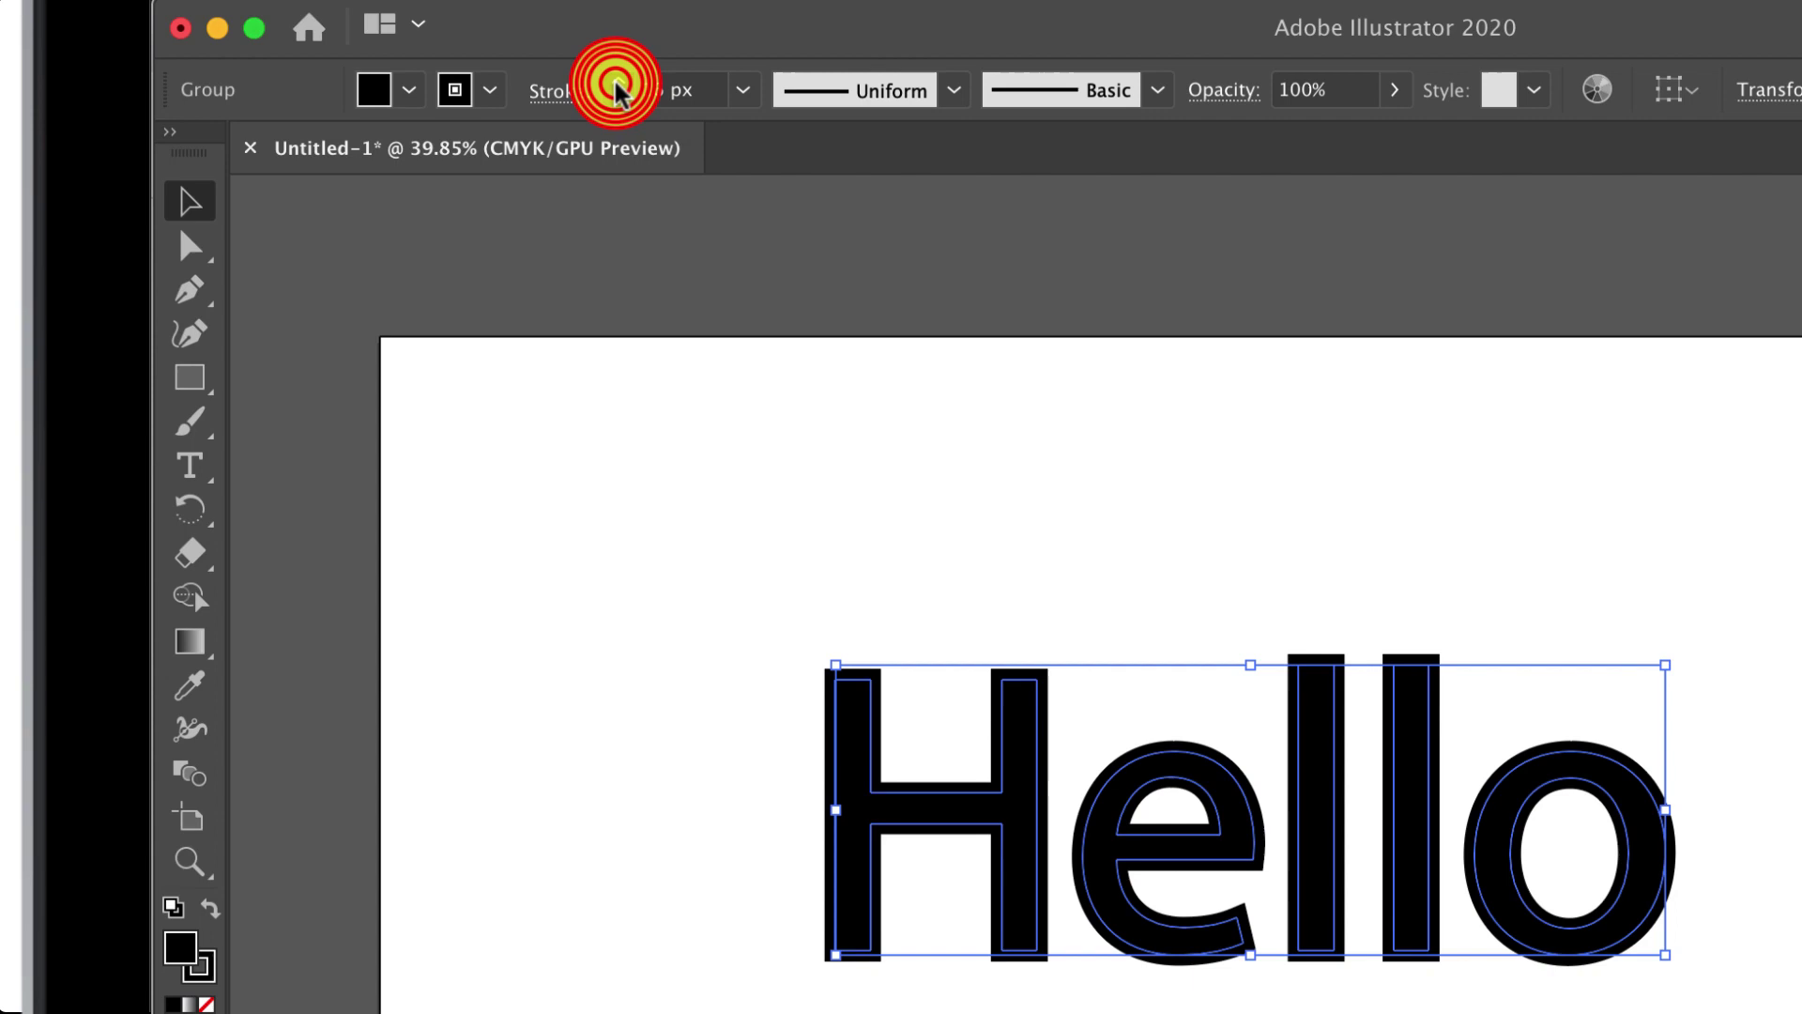
{"action": "left_click", "coordinate": [615, 91]}
{"action": "left_click", "coordinate": [558, 94]}
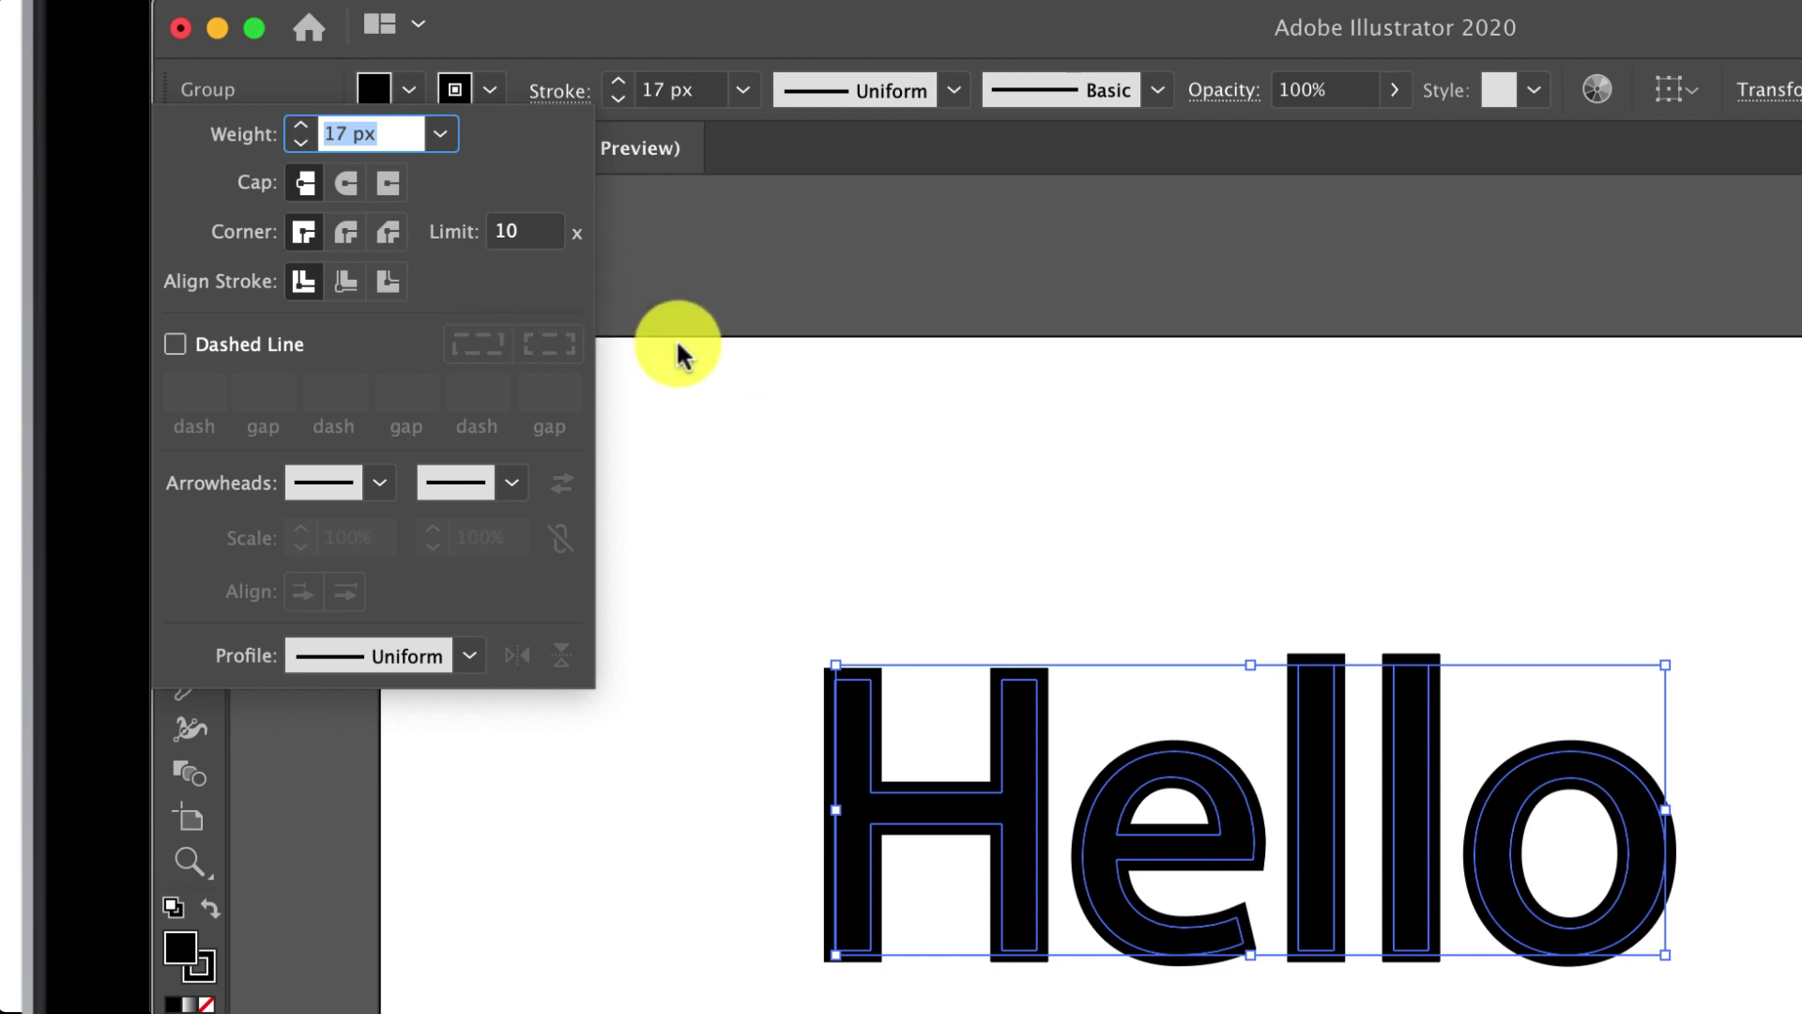
{"action": "left_click", "coordinate": [726, 419]}
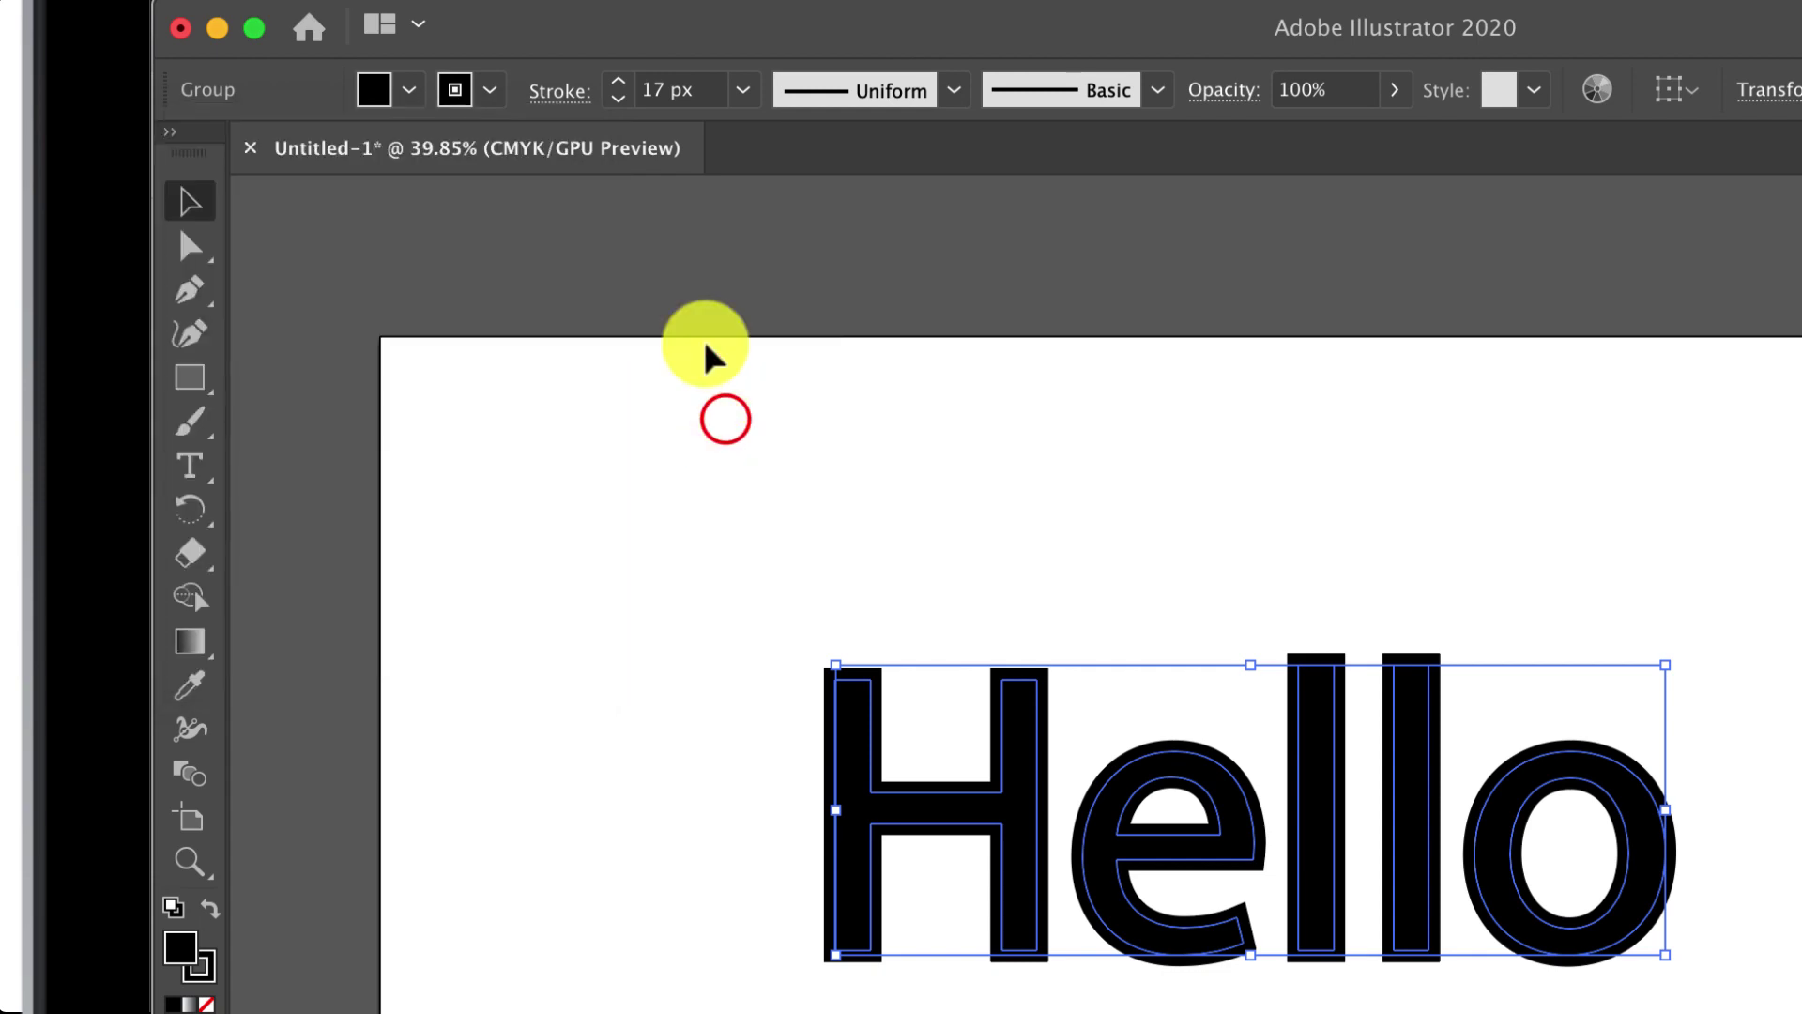
{"action": "left_click", "coordinate": [619, 83]}
{"action": "left_click", "coordinate": [619, 82]}
{"action": "left_click", "coordinate": [619, 83]}
{"action": "left_click", "coordinate": [619, 83]}
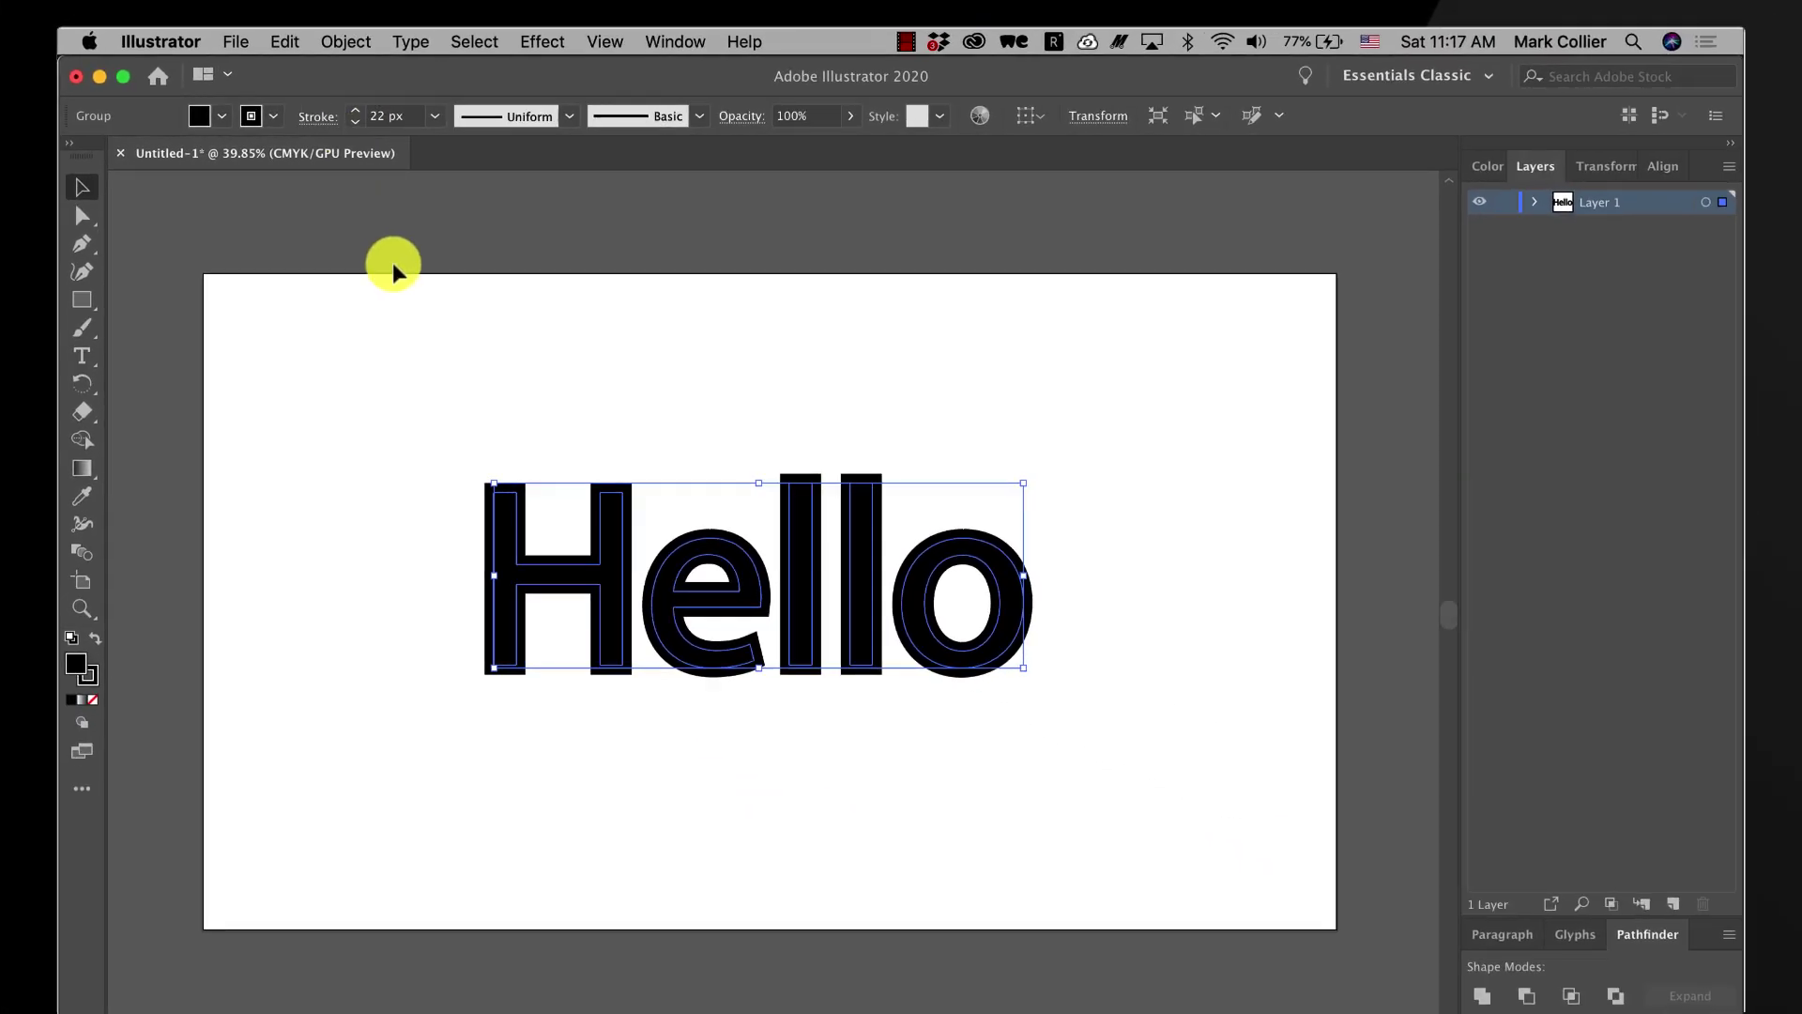
- Apply Object > Path > Outline Stroke to turn the 22 px strokes into filled paths
{"action": "left_click", "coordinate": [348, 41]}
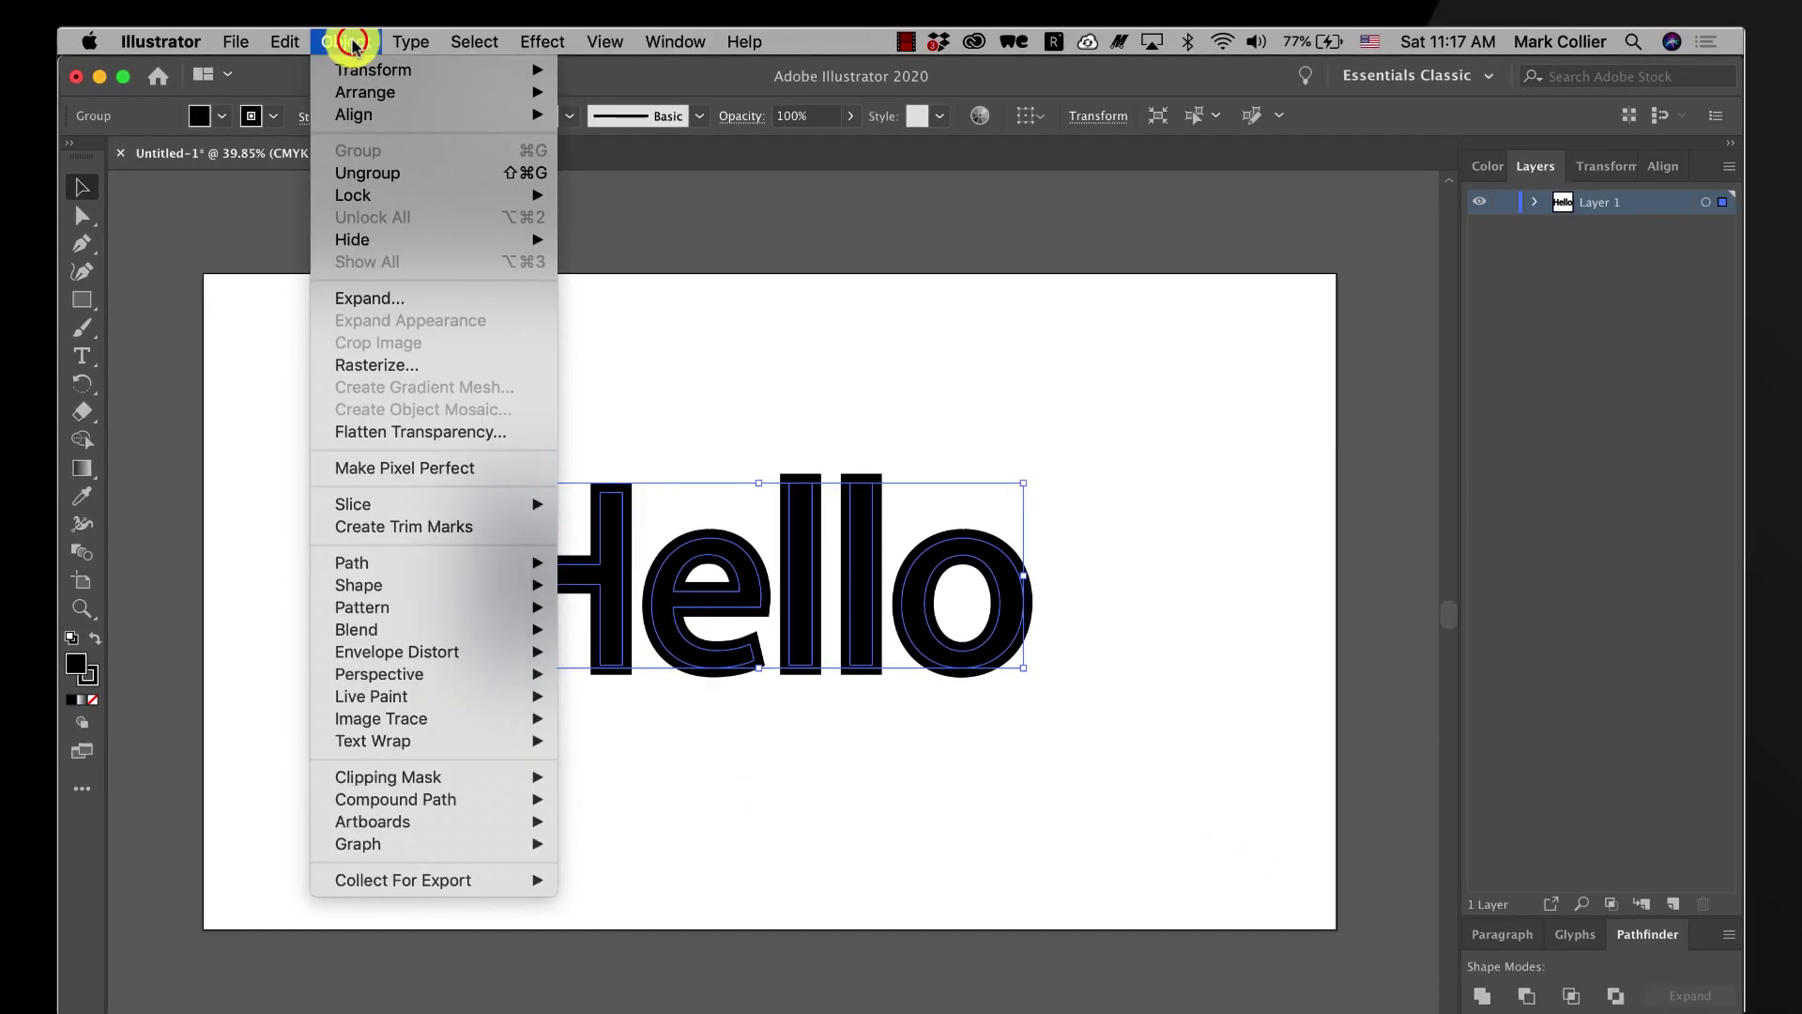
{"action": "mouse_move", "coordinate": [388, 567]}
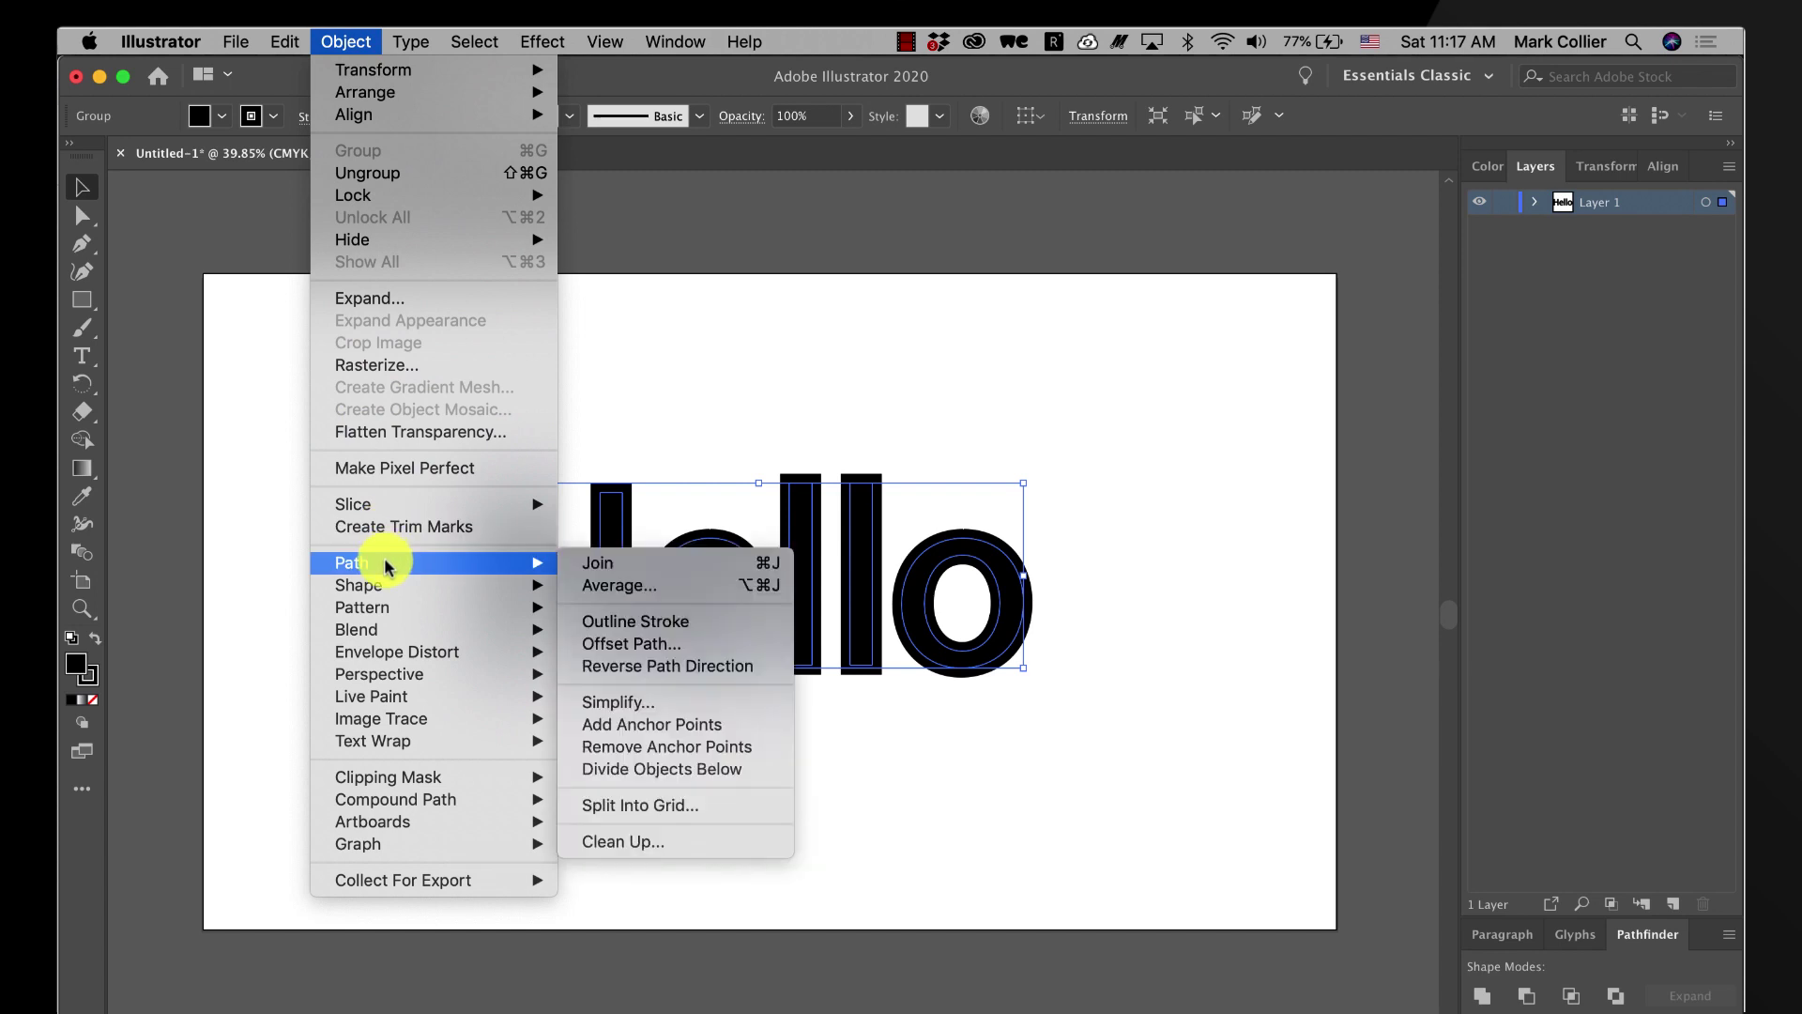
{"action": "left_click", "coordinate": [627, 621]}
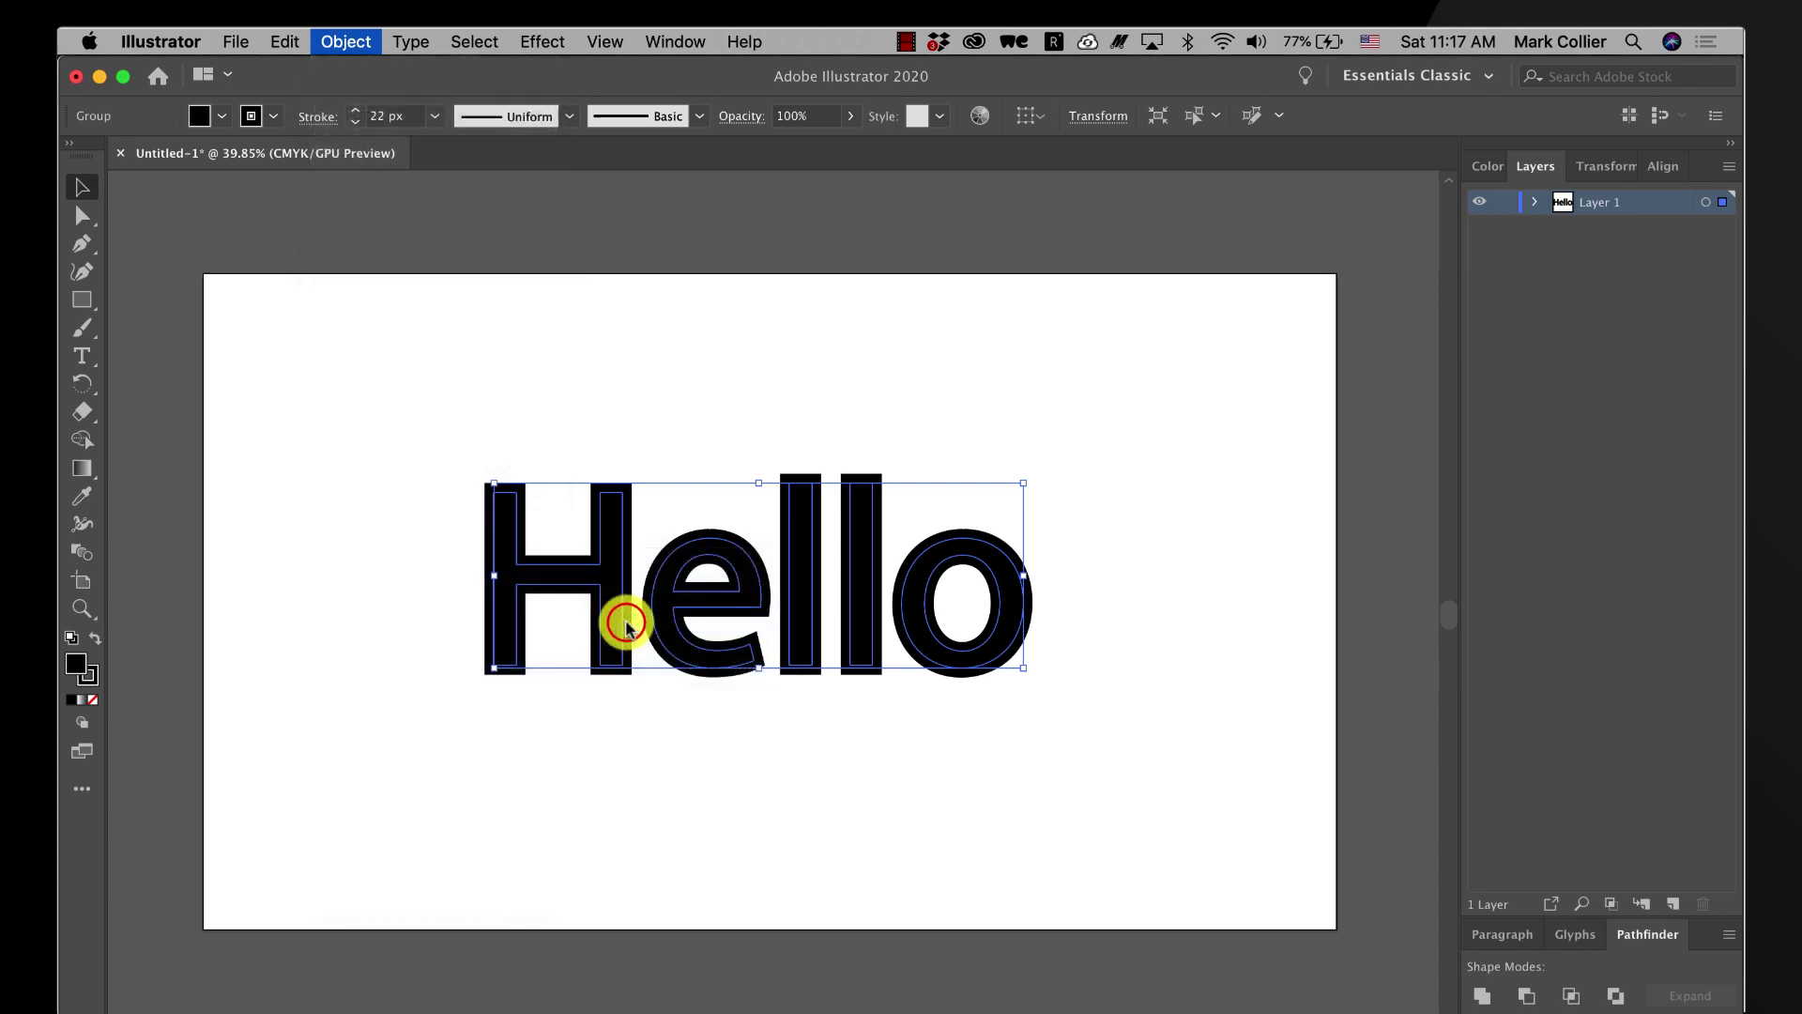
- Deselect, then marquee-select all the Hello letter paths again
{"action": "left_click", "coordinate": [427, 504]}
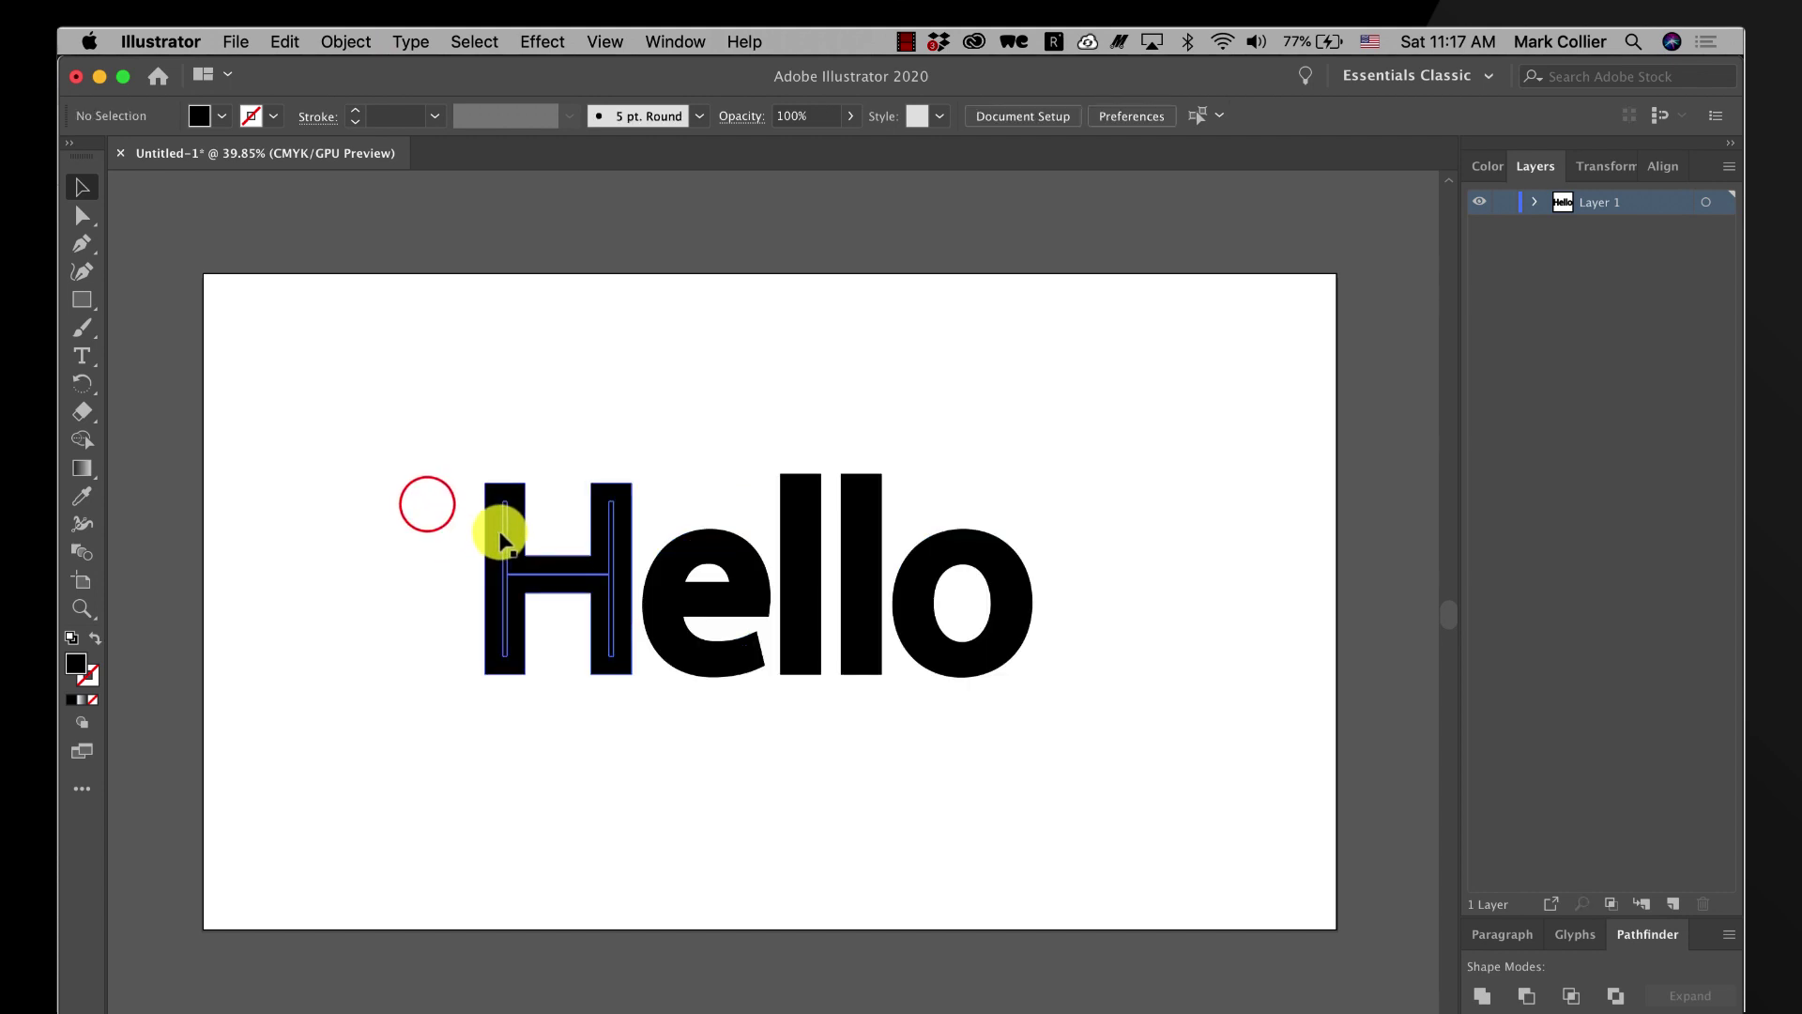
{"action": "left_click", "coordinate": [361, 453]}
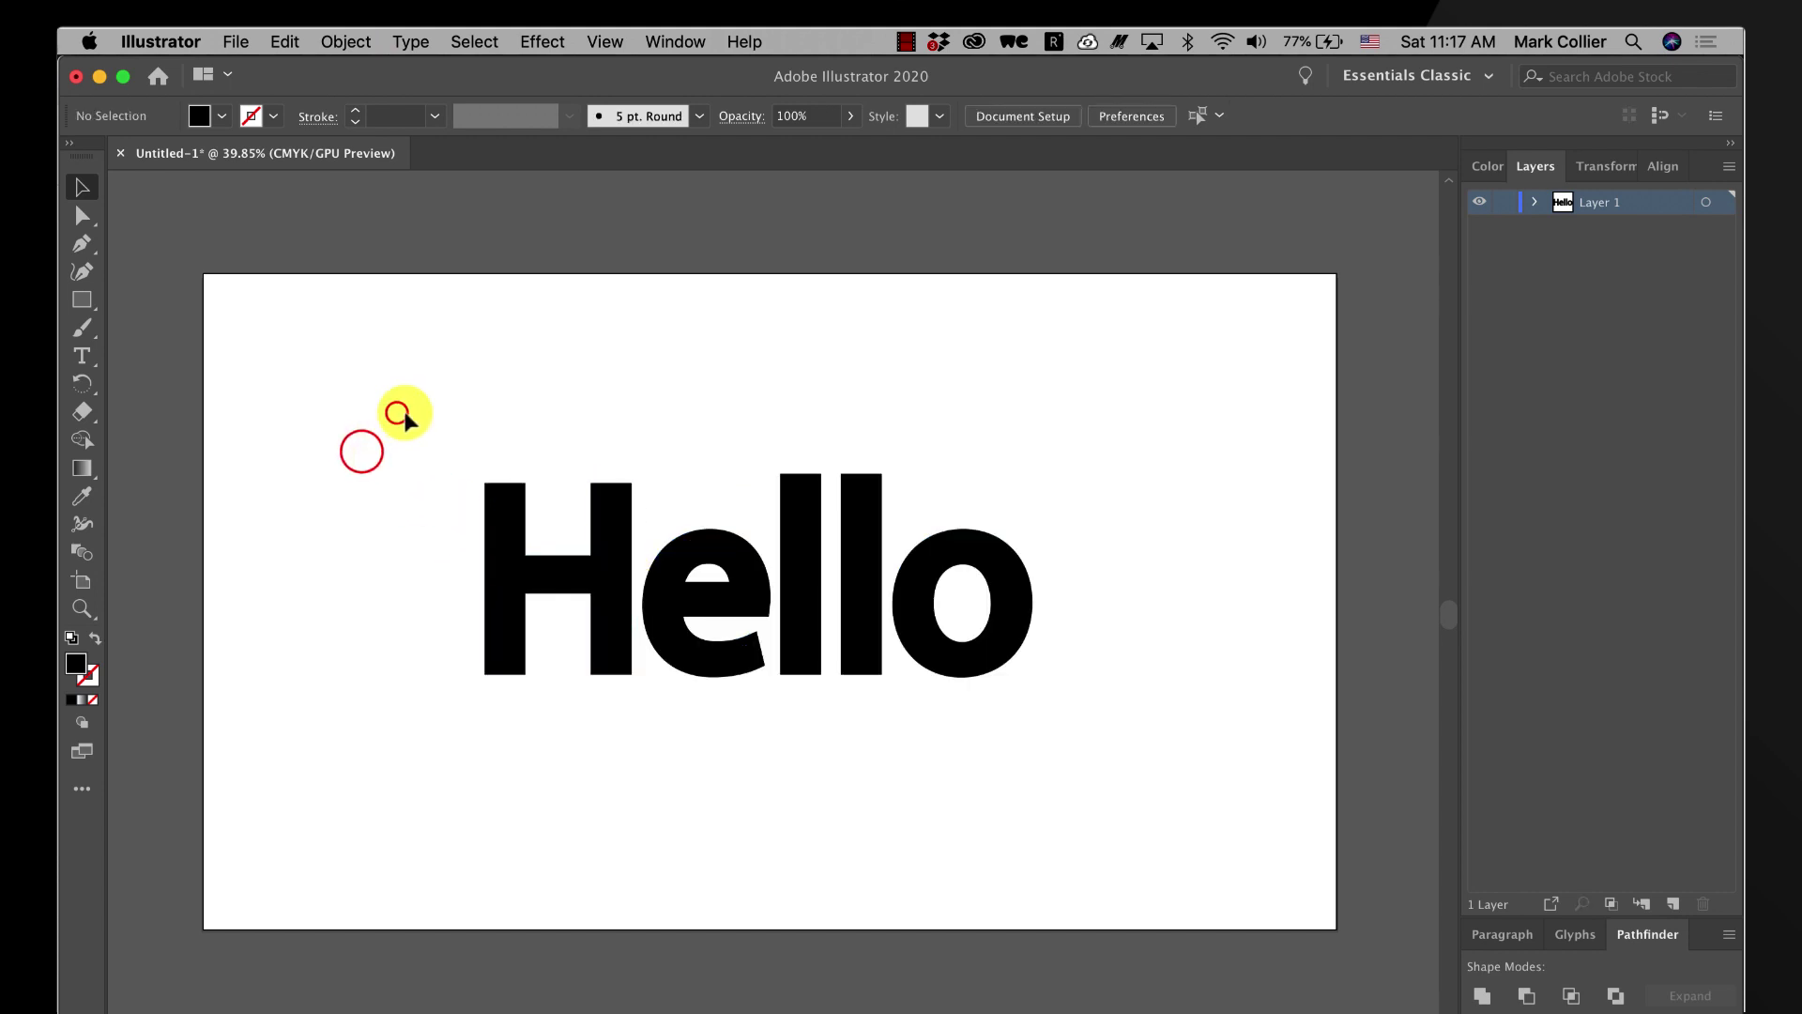
{"action": "left_click_drag", "start_coordinate": [396, 413], "coordinate": [1061, 784]}
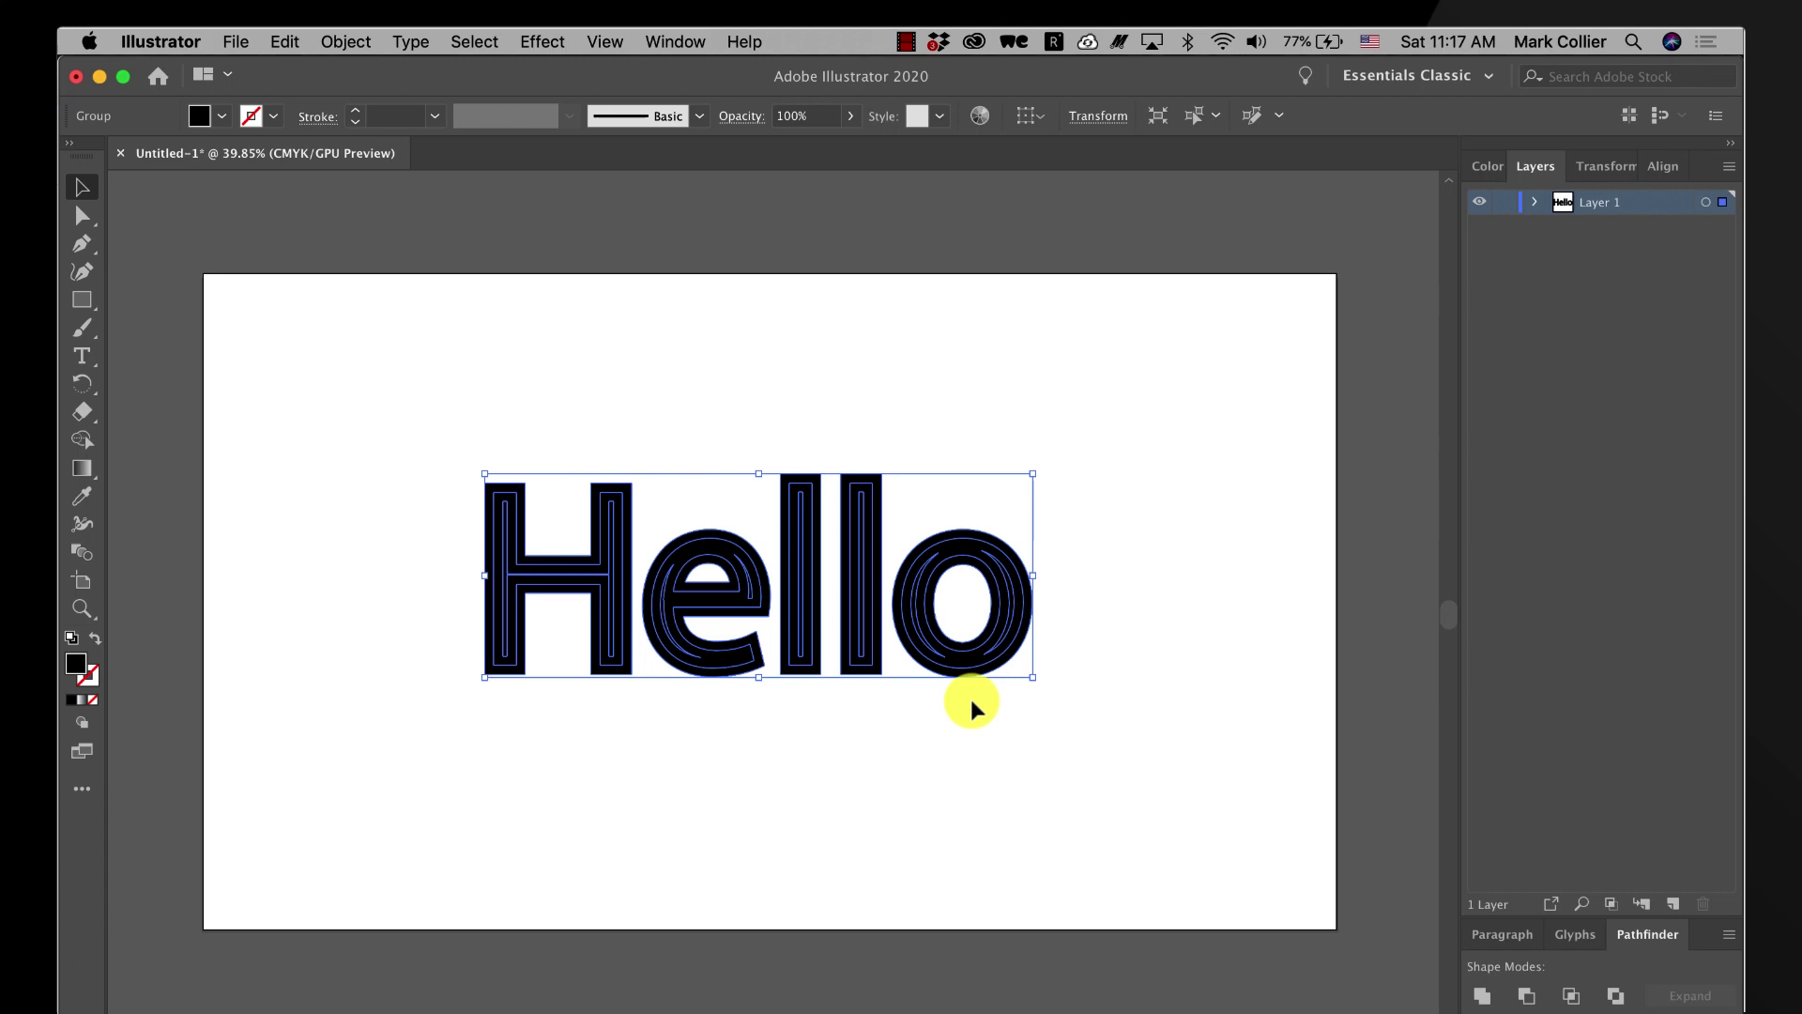
- Unite the bold letter paths with Pathfinder's Unite, then reselect the merged Hello
{"action": "scroll", "coordinate": [970, 700], "scroll_direction": "up", "scroll_amount": 5}
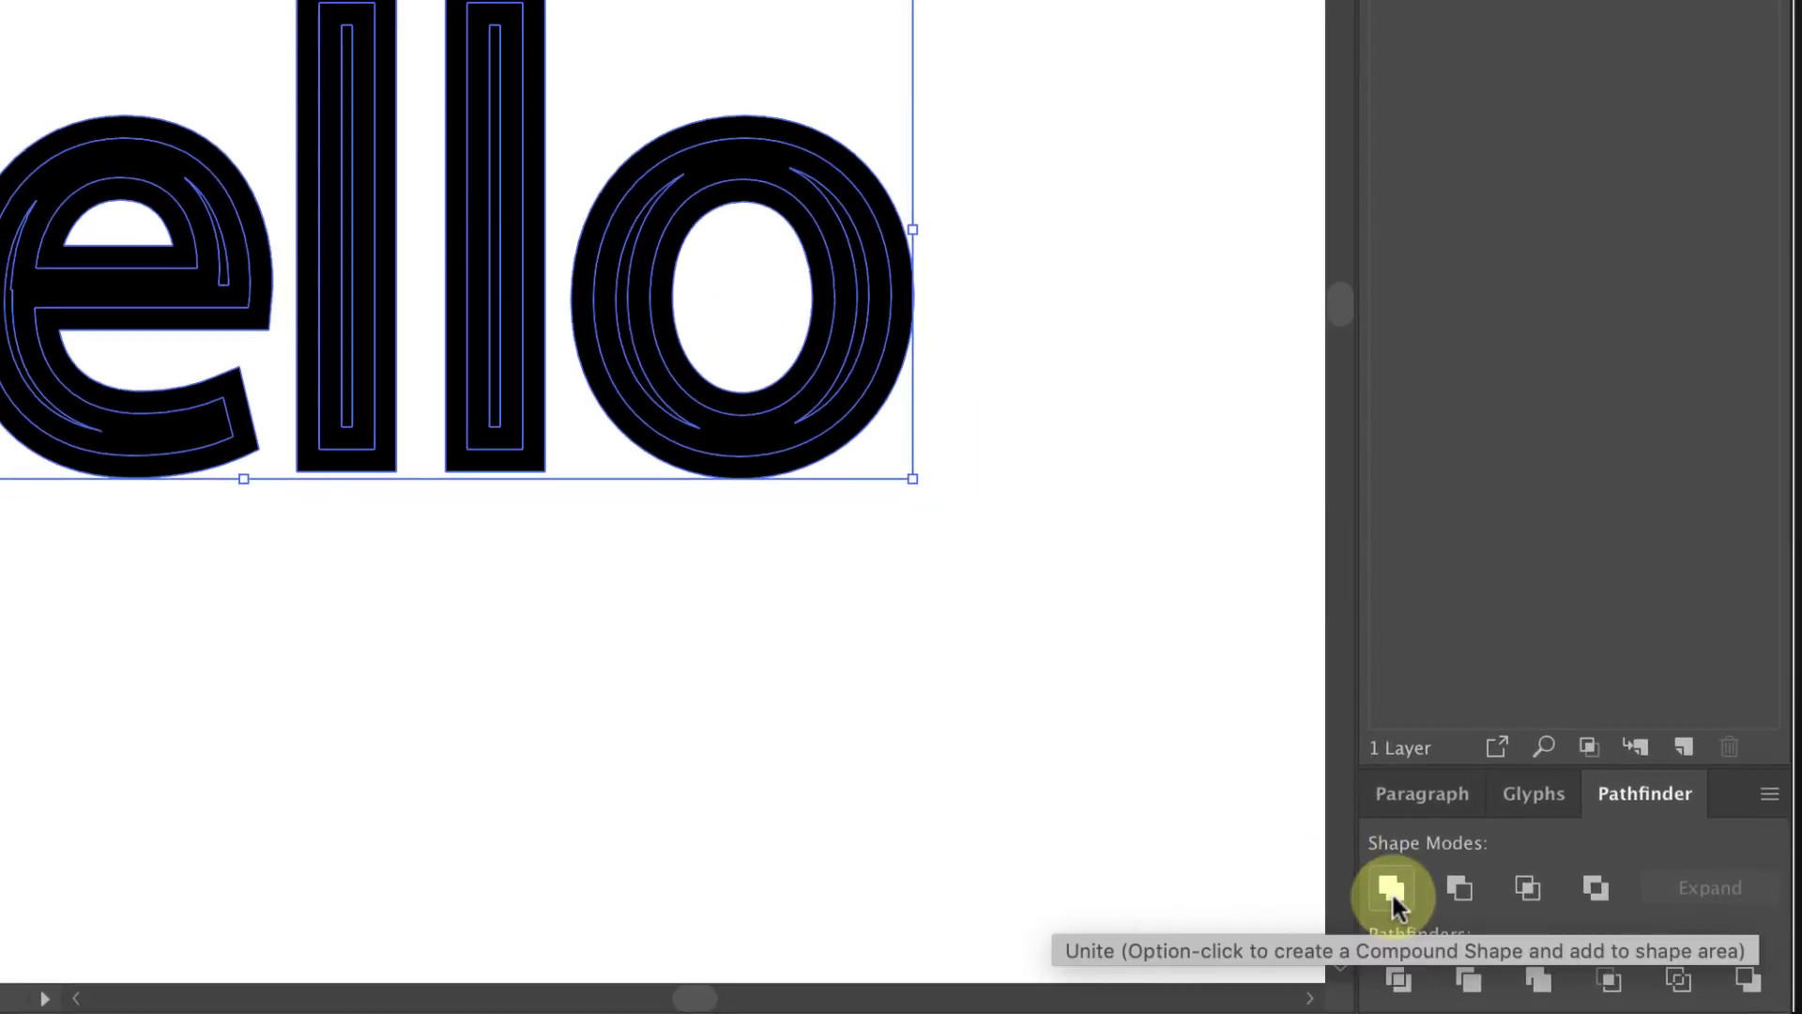
{"action": "left_click", "coordinate": [1391, 890]}
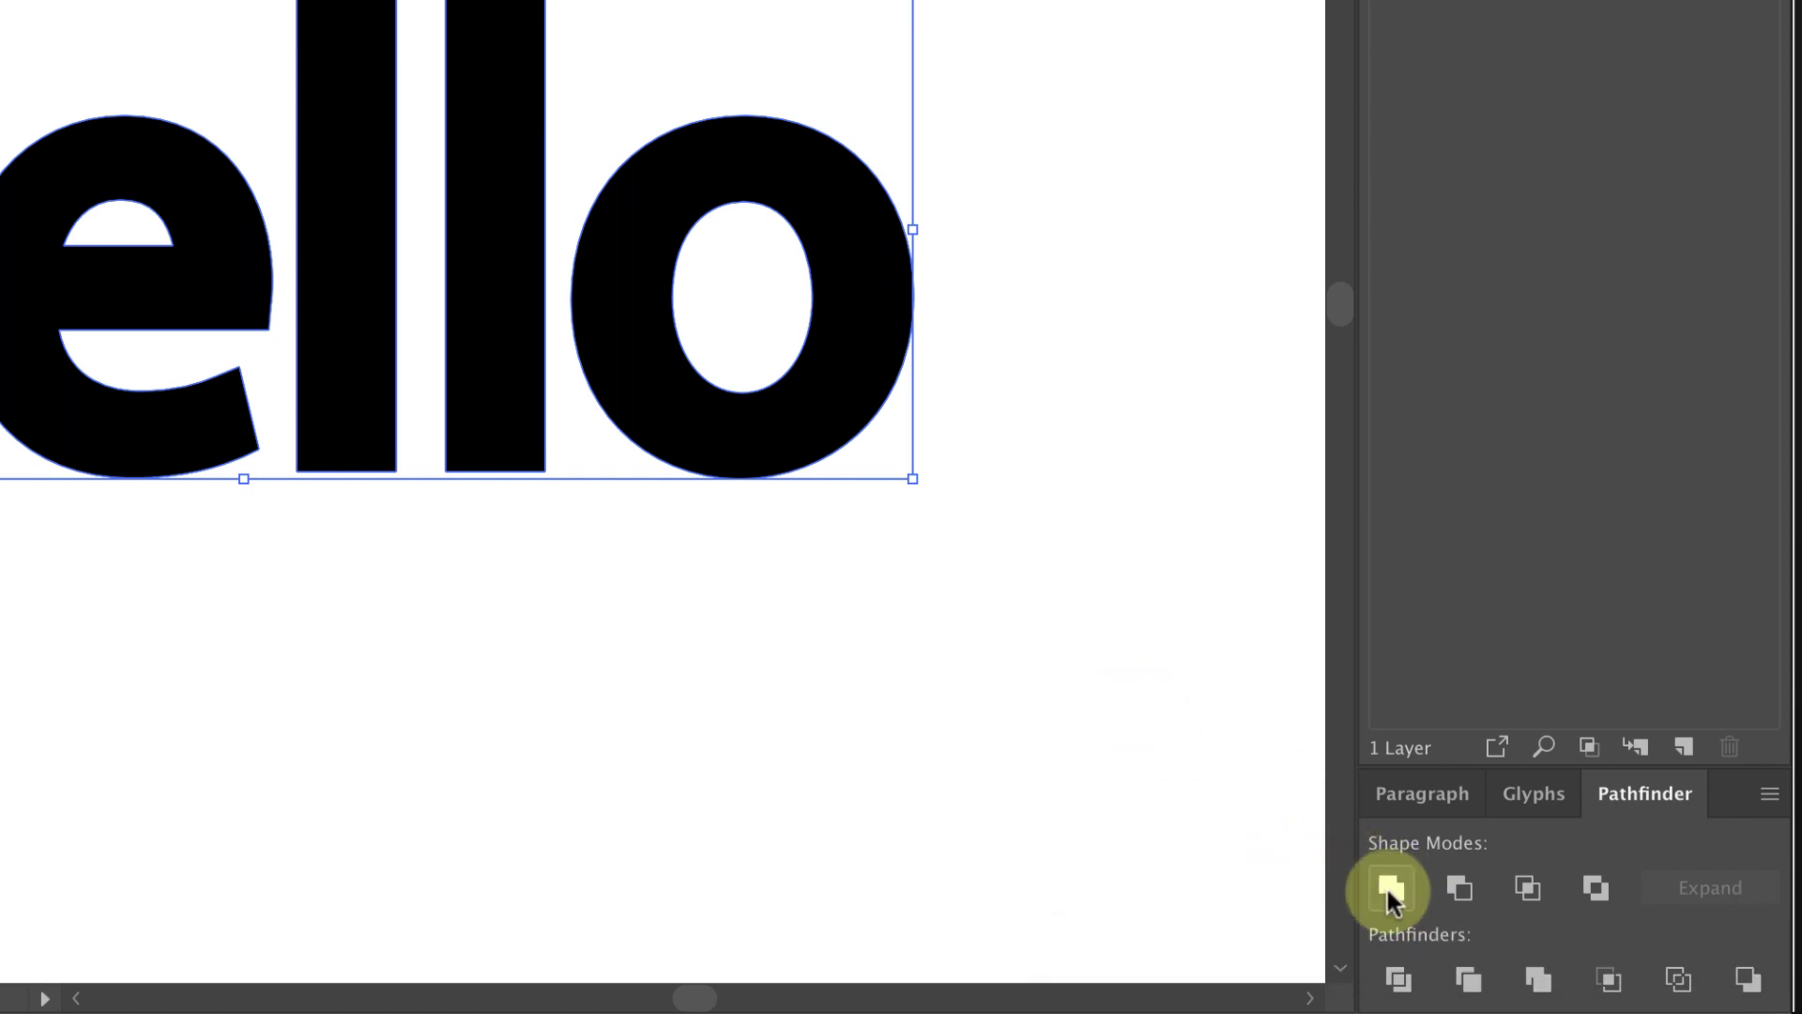
{"action": "left_click", "coordinate": [1115, 728]}
{"action": "left_click", "coordinate": [855, 428]}
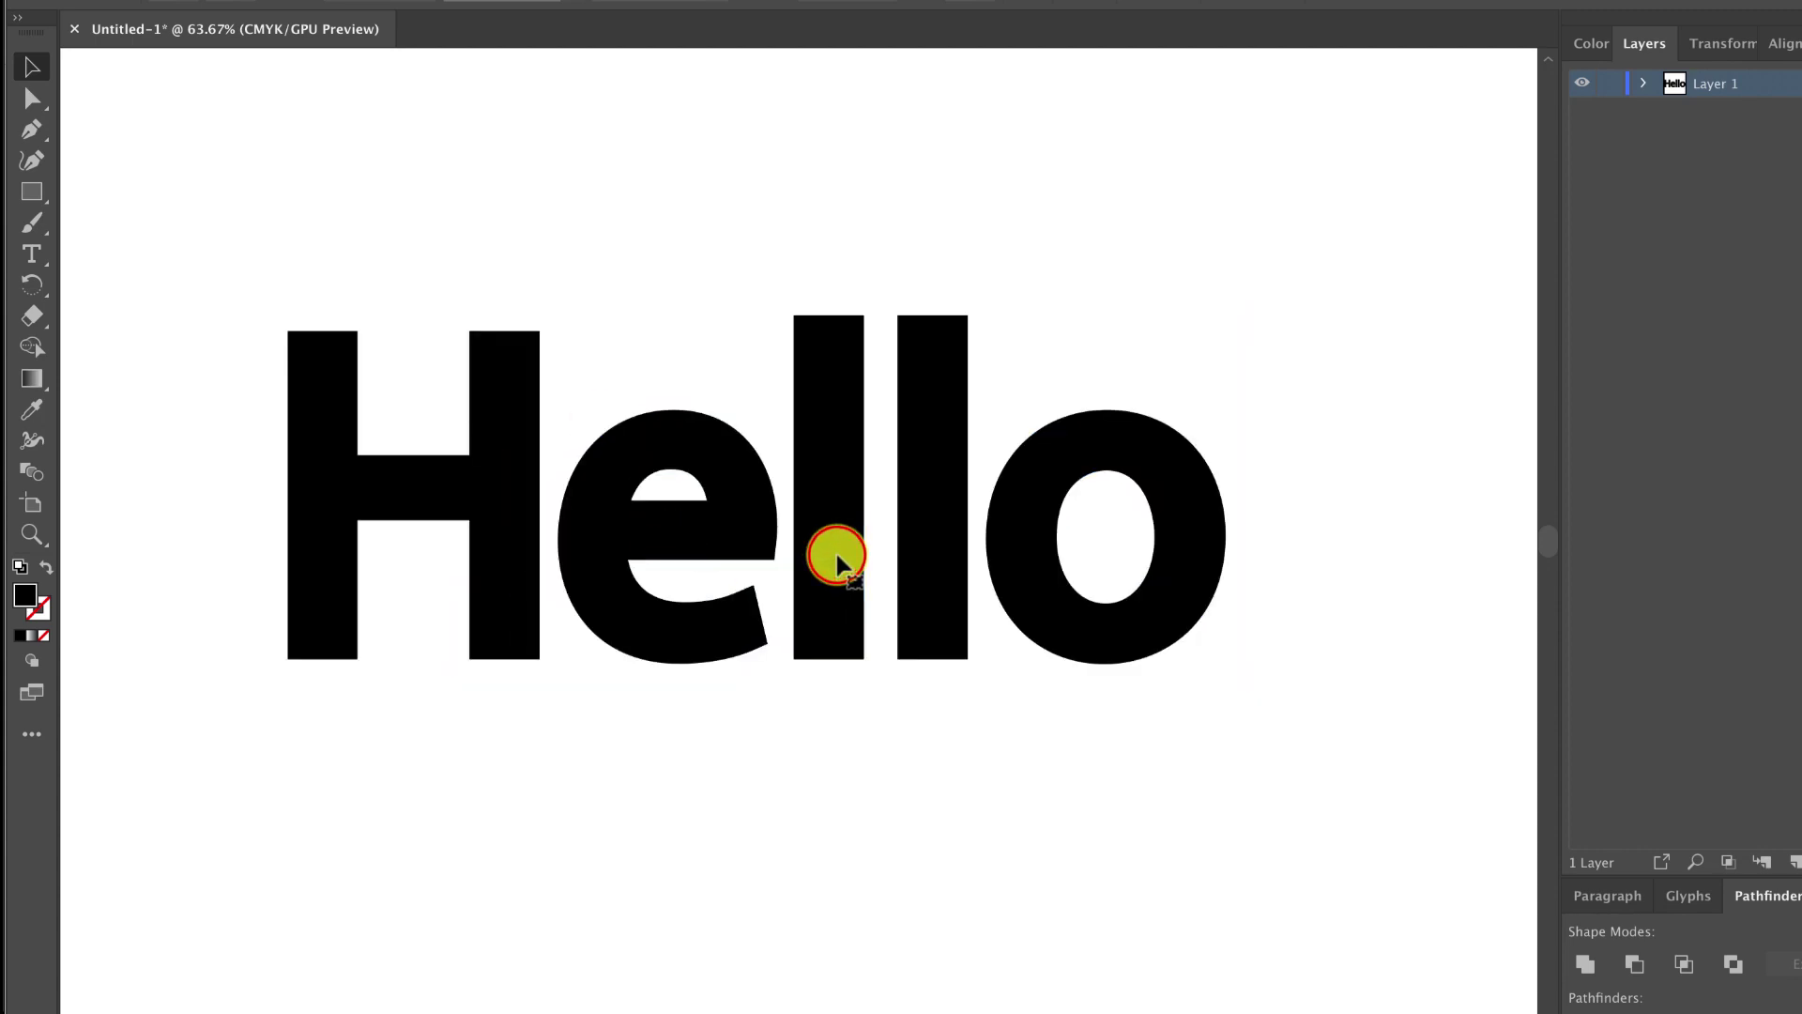
- Move the bold Hello above the artboard and type a new 'Hello' on the artboard
{"action": "scroll", "coordinate": [836, 558], "scroll_direction": "down", "scroll_amount": 2}
{"action": "left_click_drag", "start_coordinate": [839, 560], "coordinate": [728, 156]}
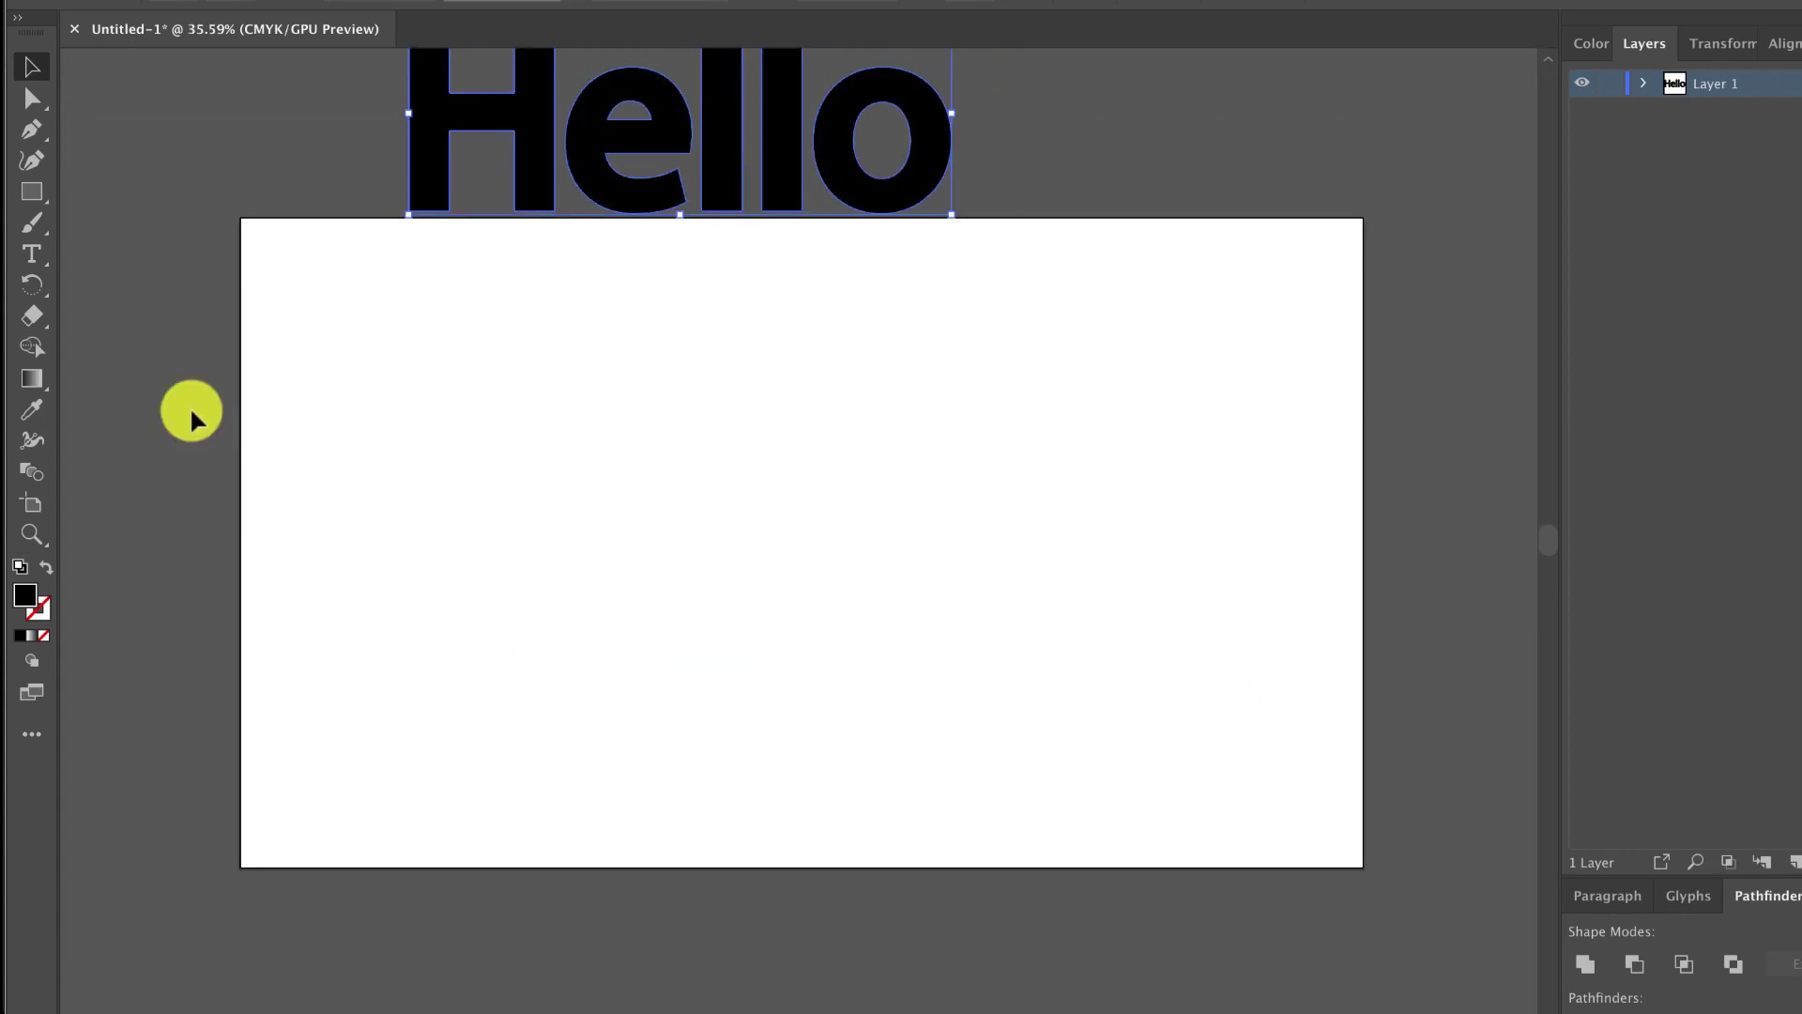
{"action": "left_click", "coordinate": [28, 261]}
{"action": "left_click", "coordinate": [451, 523]}
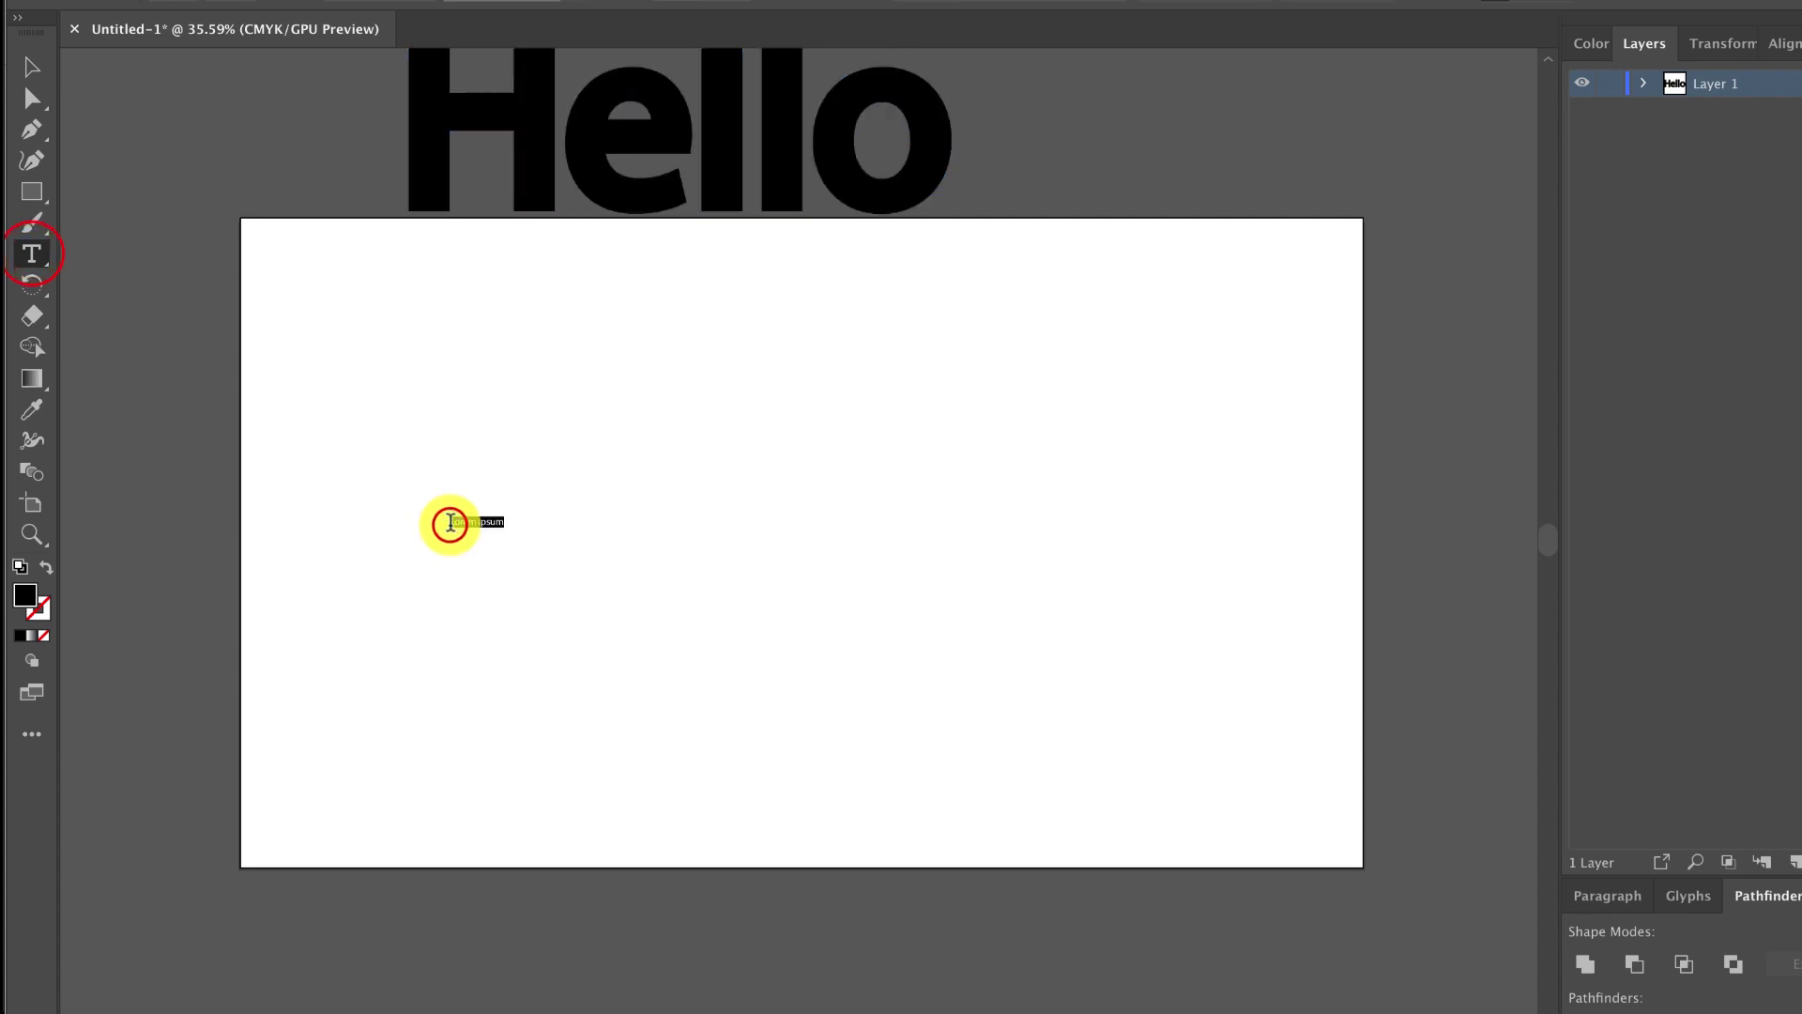
{"action": "type", "text": "Hello"}
{"action": "left_click", "coordinate": [31, 67]}
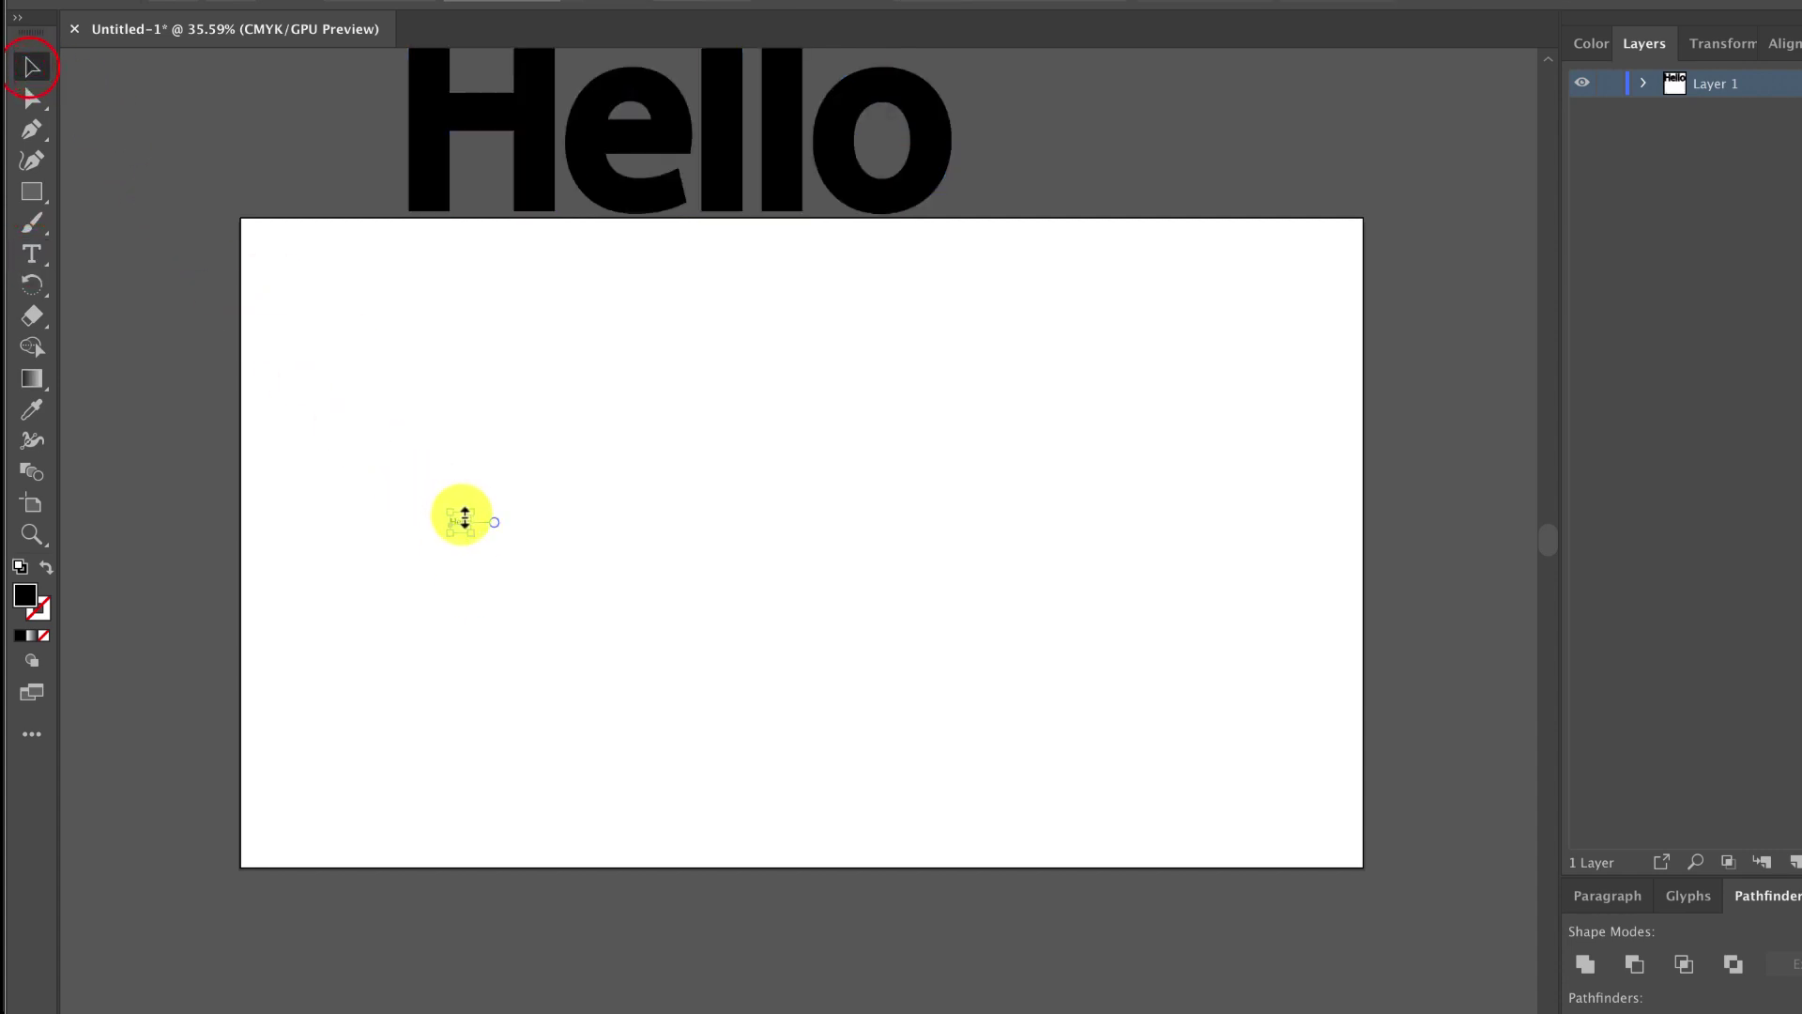
- Scale the new Hello text up and set its font to the script Heritage
{"action": "left_click_drag", "start_coordinate": [471, 507], "coordinate": [1018, 262]}
{"action": "left_click_drag", "start_coordinate": [742, 530], "coordinate": [1030, 765]}
{"action": "left_click", "coordinate": [1115, 5]}
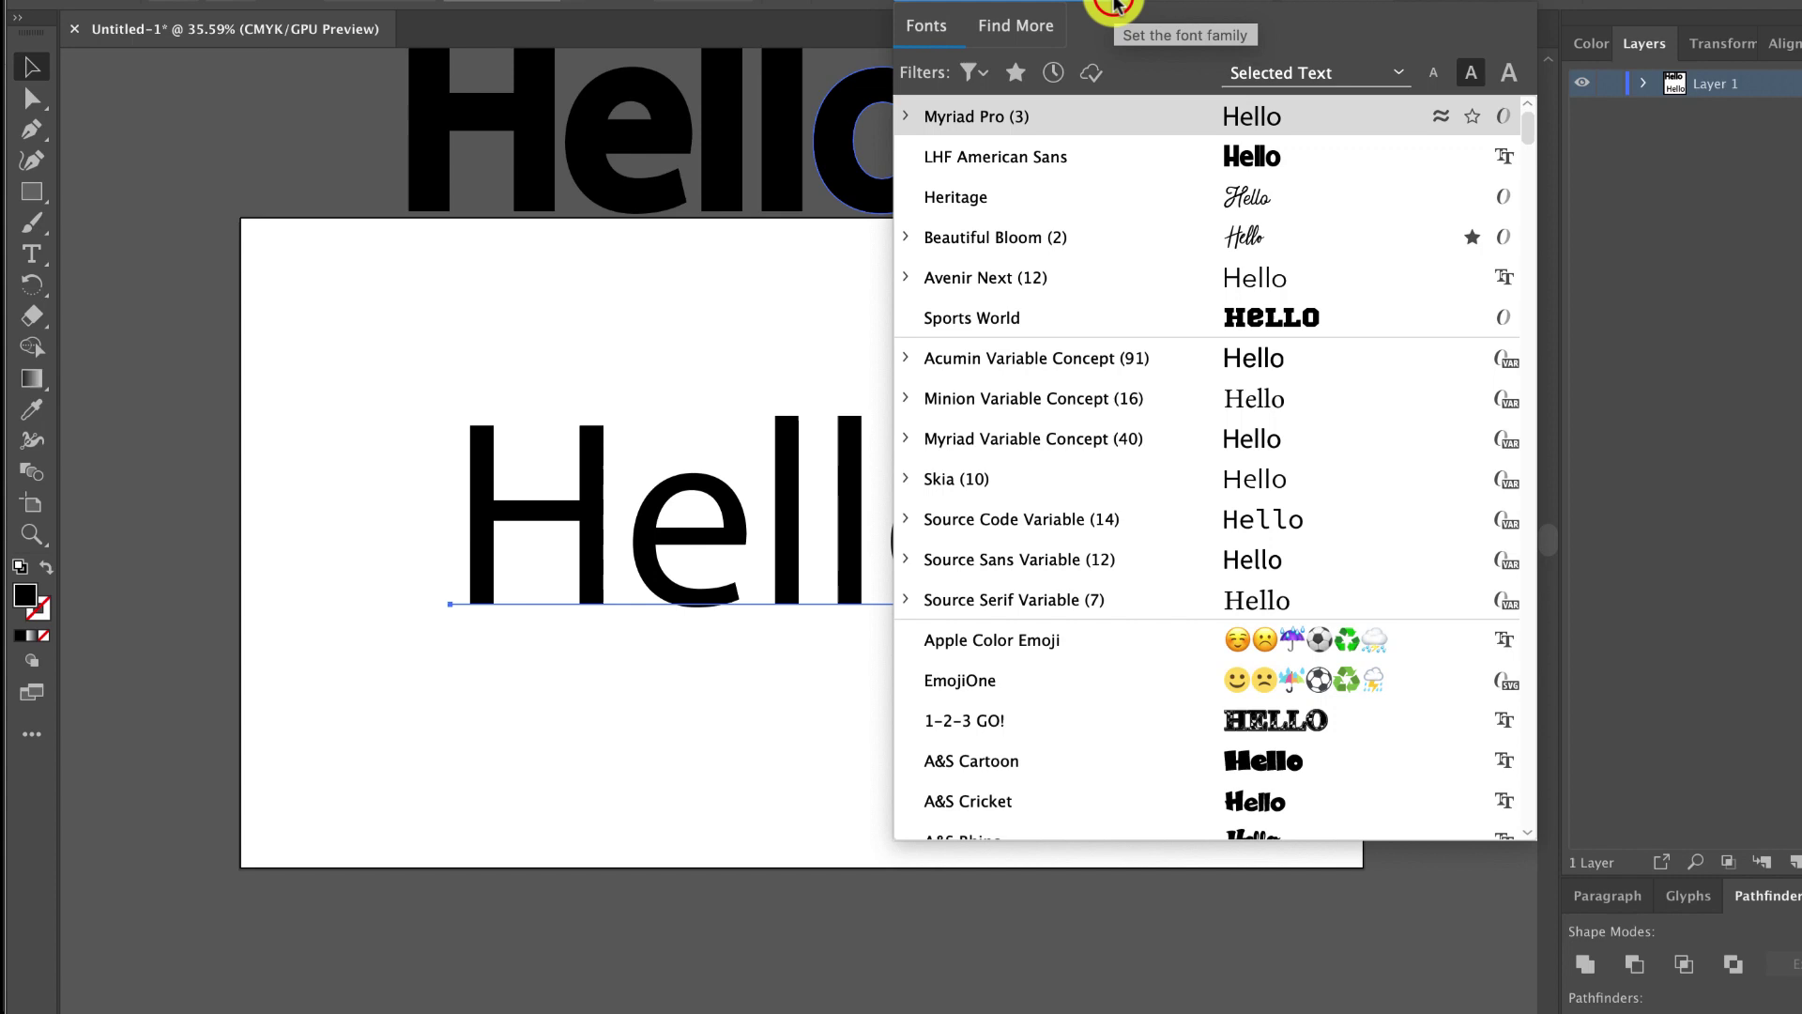
{"action": "left_click", "coordinate": [1077, 193]}
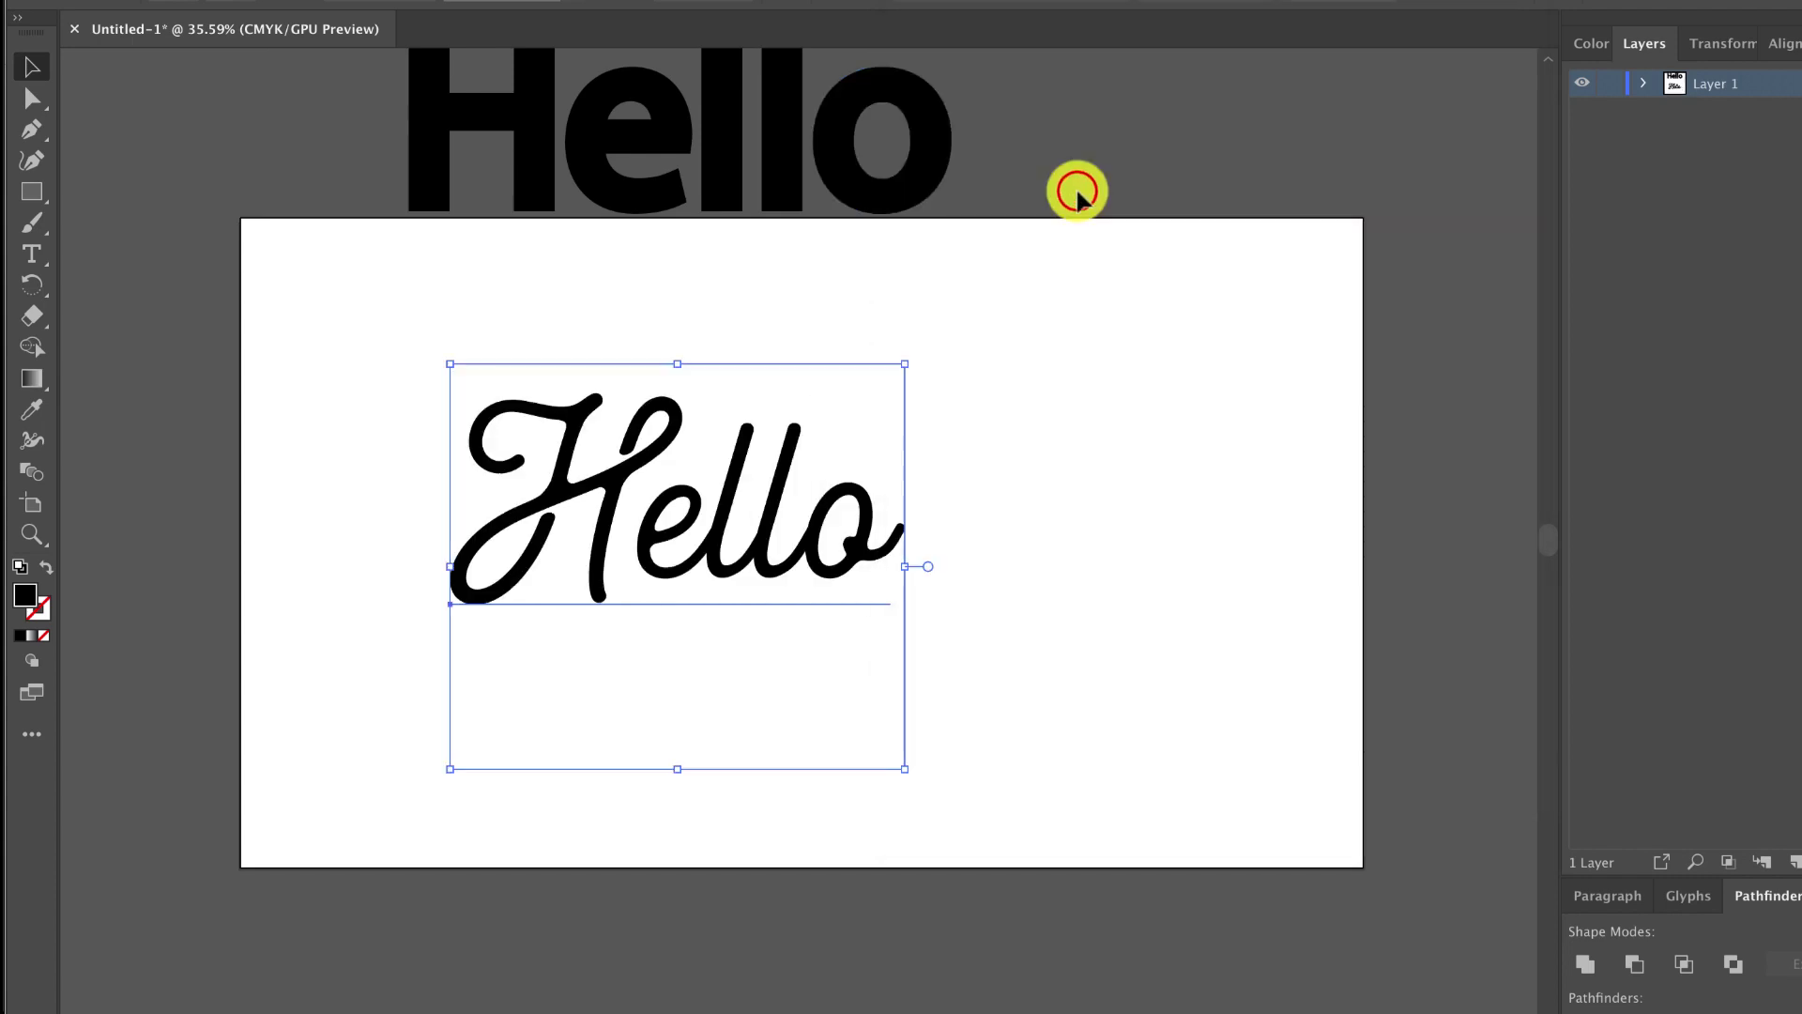
{"action": "key", "text": "super+equal"}
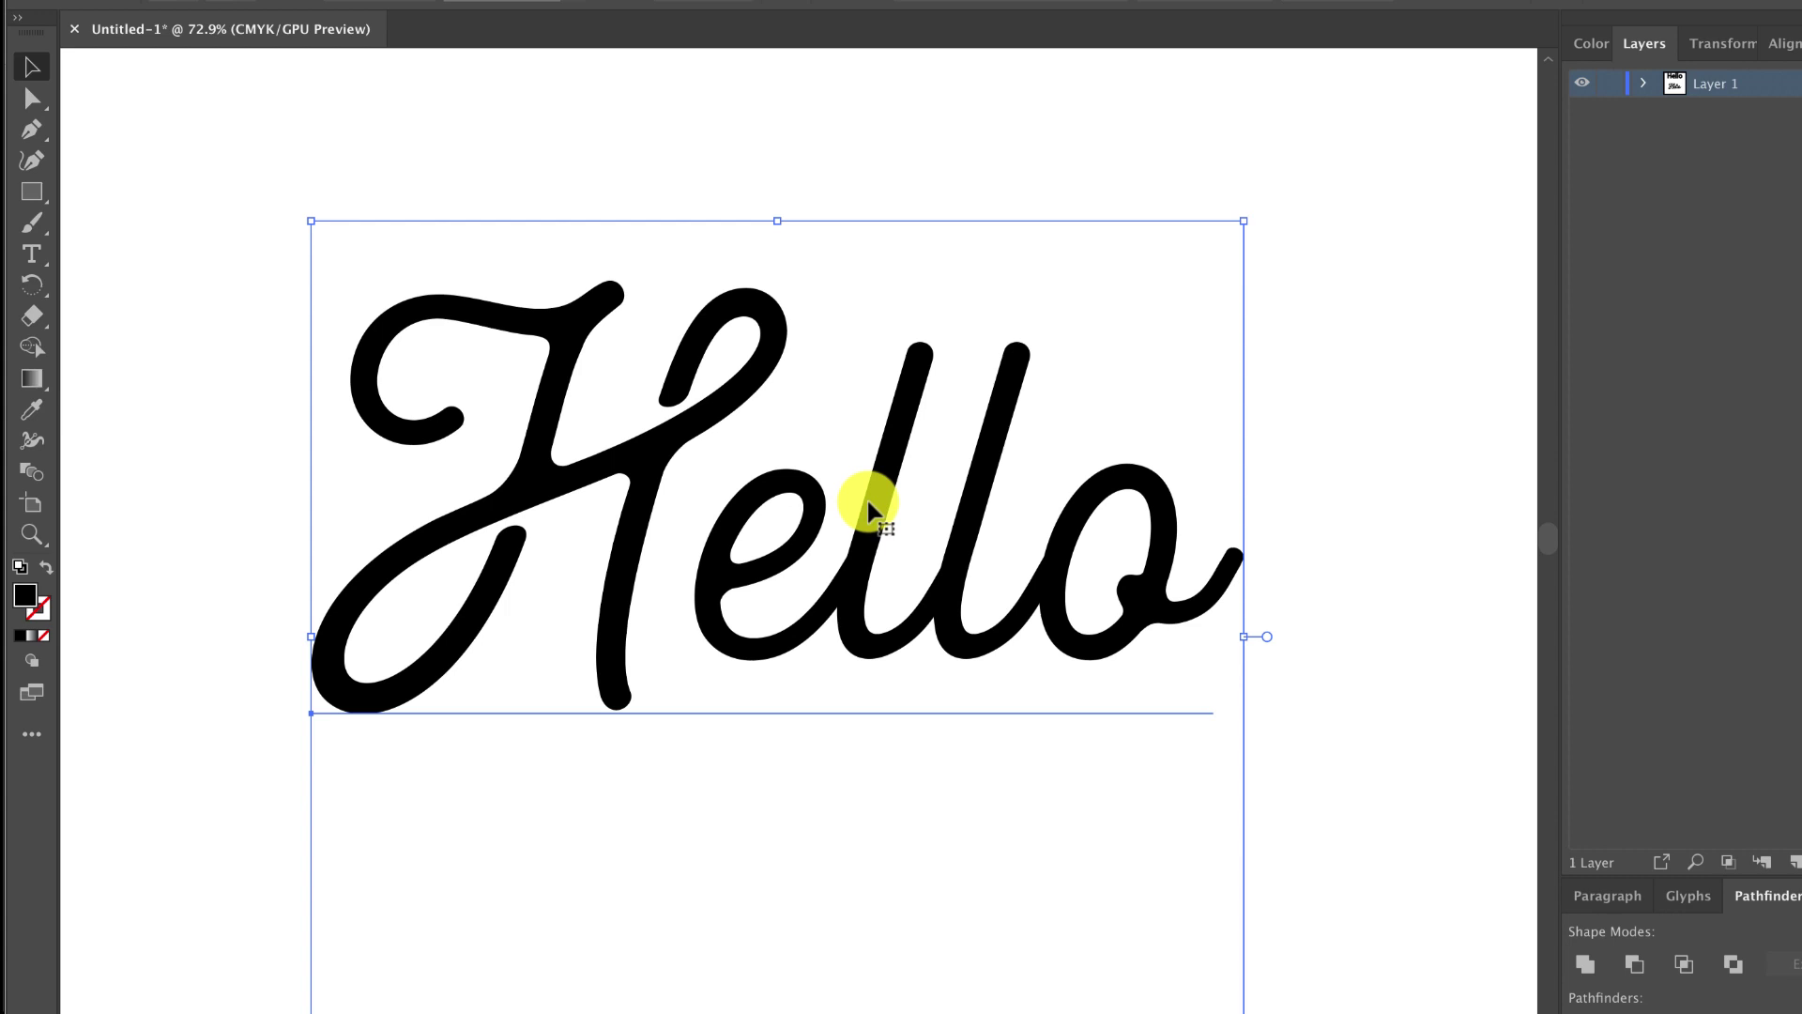
- Create outlines from the script Hello and unite its letters in Pathfinder
{"action": "right_click", "coordinate": [868, 507]}
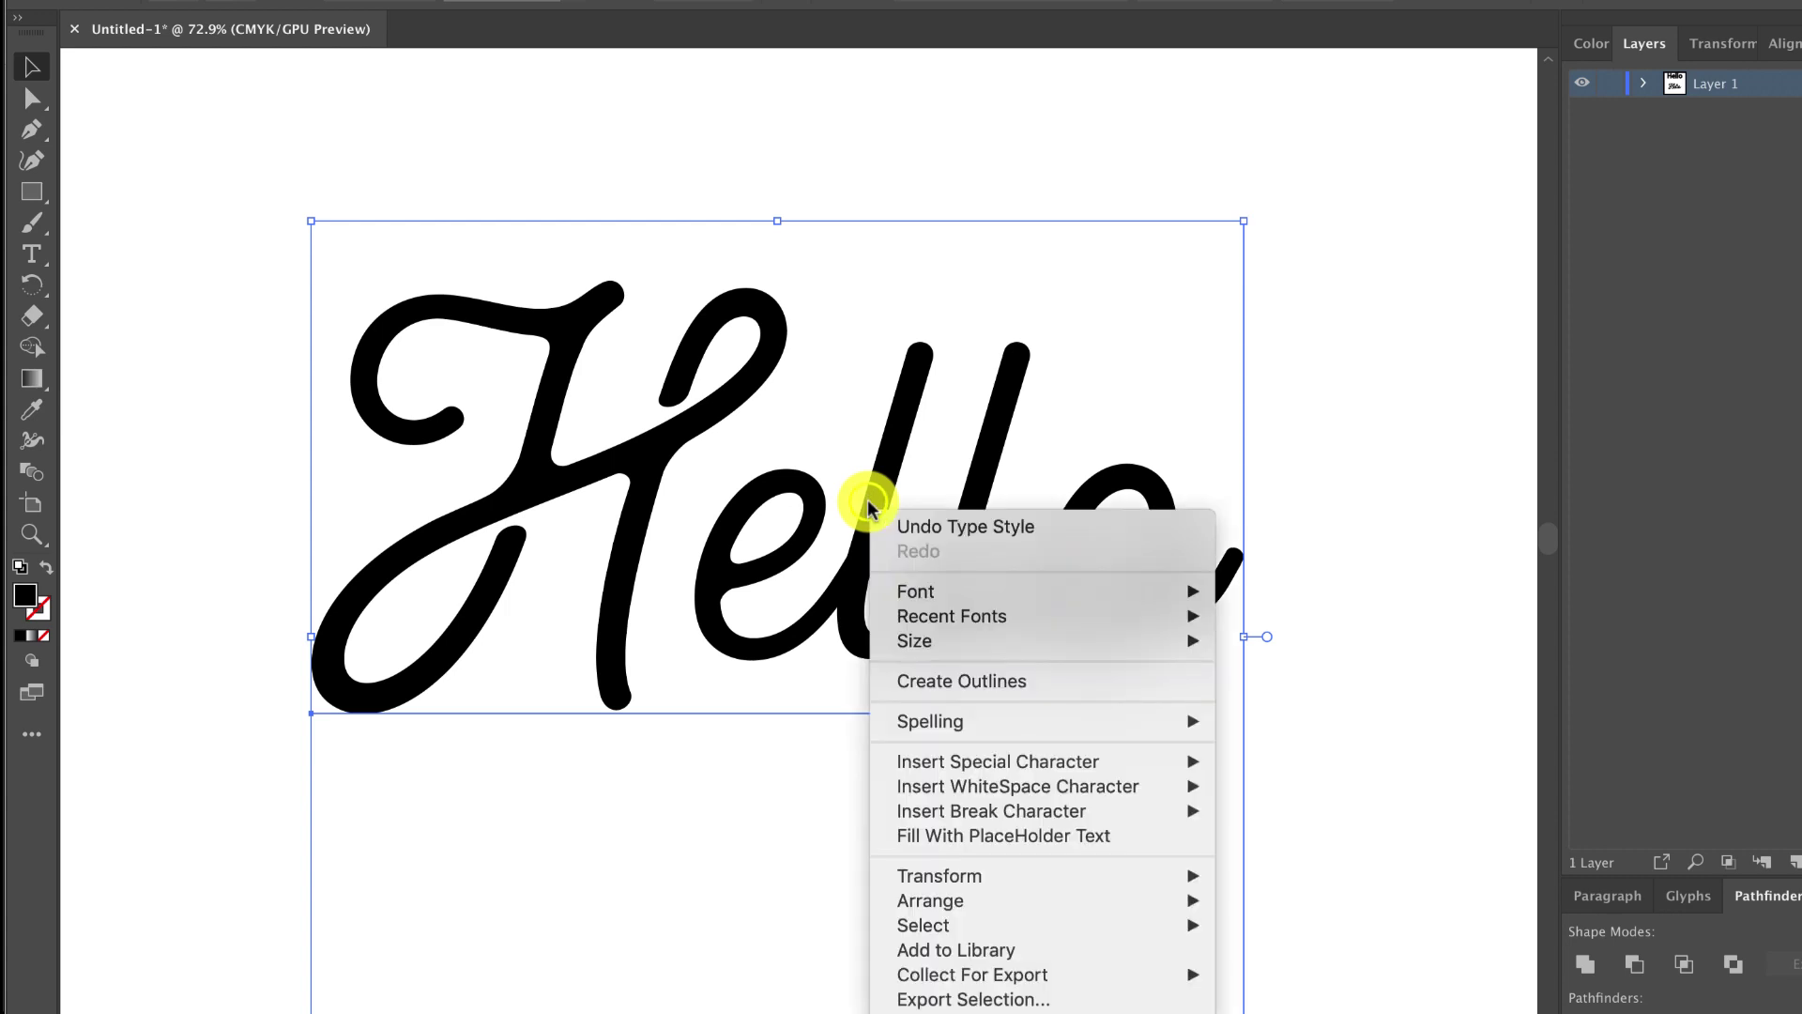
{"action": "left_click", "coordinate": [934, 681]}
{"action": "scroll", "coordinate": [841, 587], "scroll_direction": "up", "scroll_amount": 1}
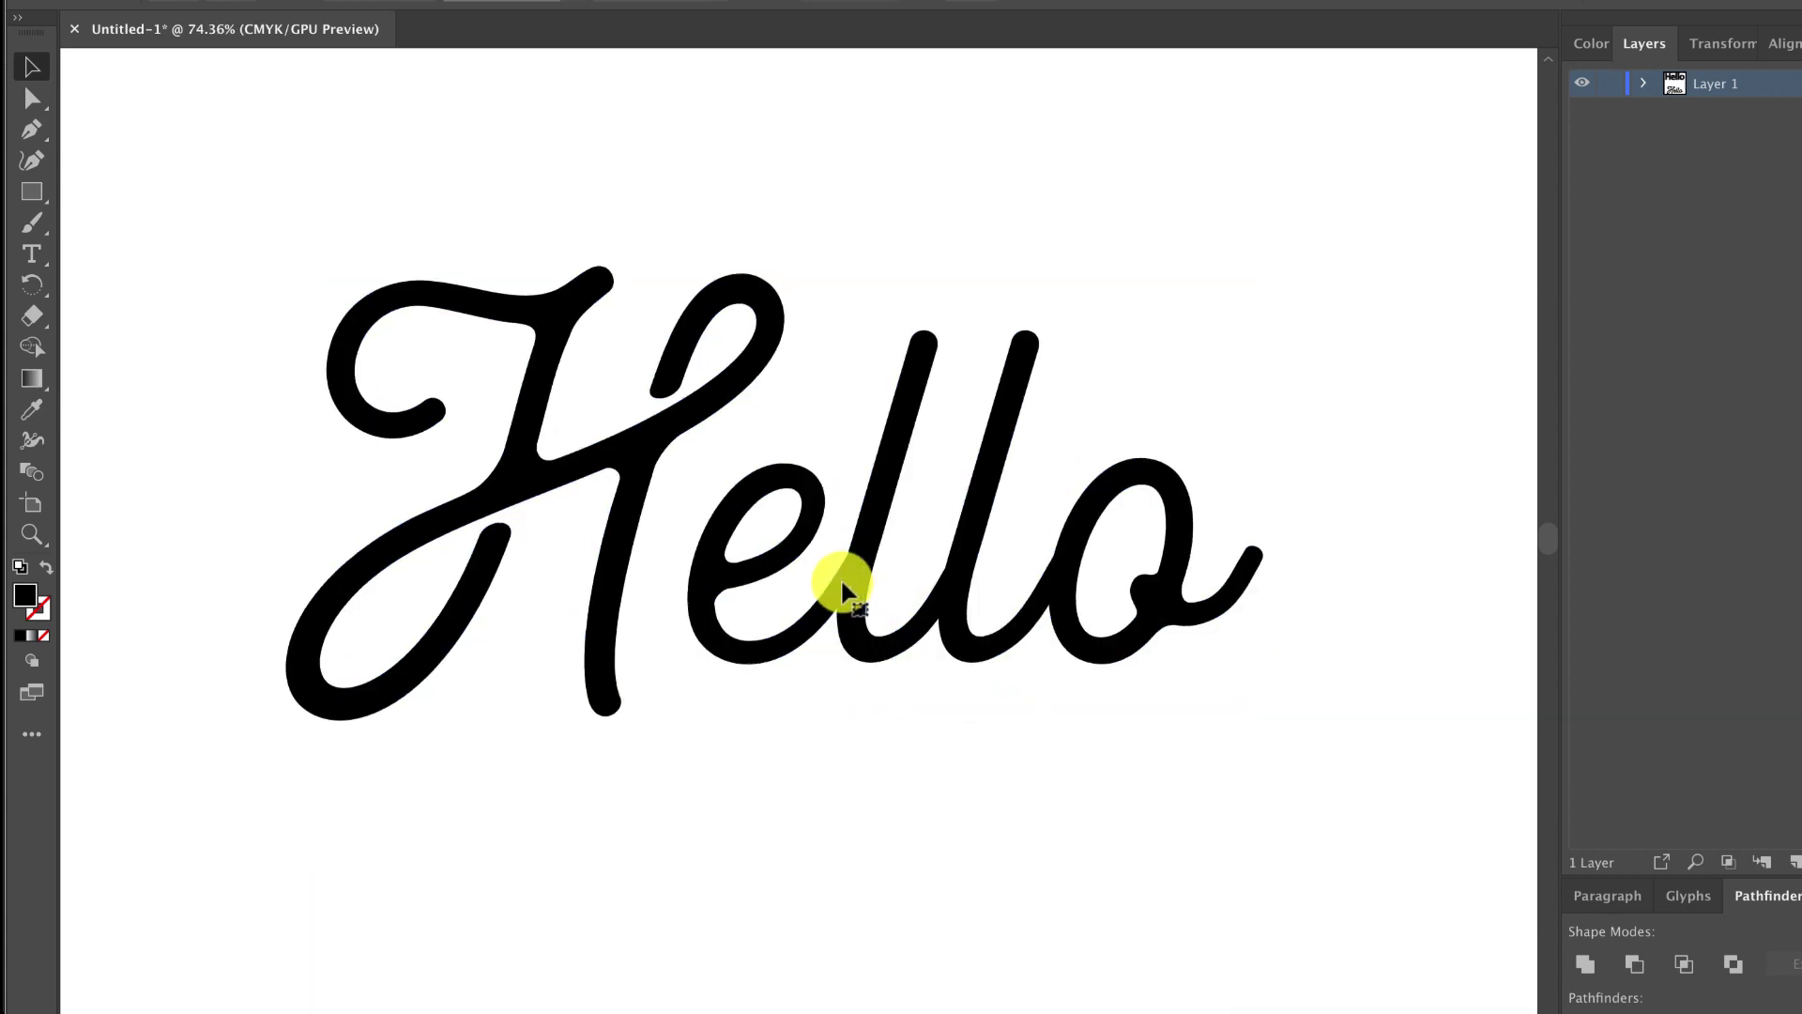
{"action": "scroll", "coordinate": [842, 587], "scroll_direction": "up", "scroll_amount": 5}
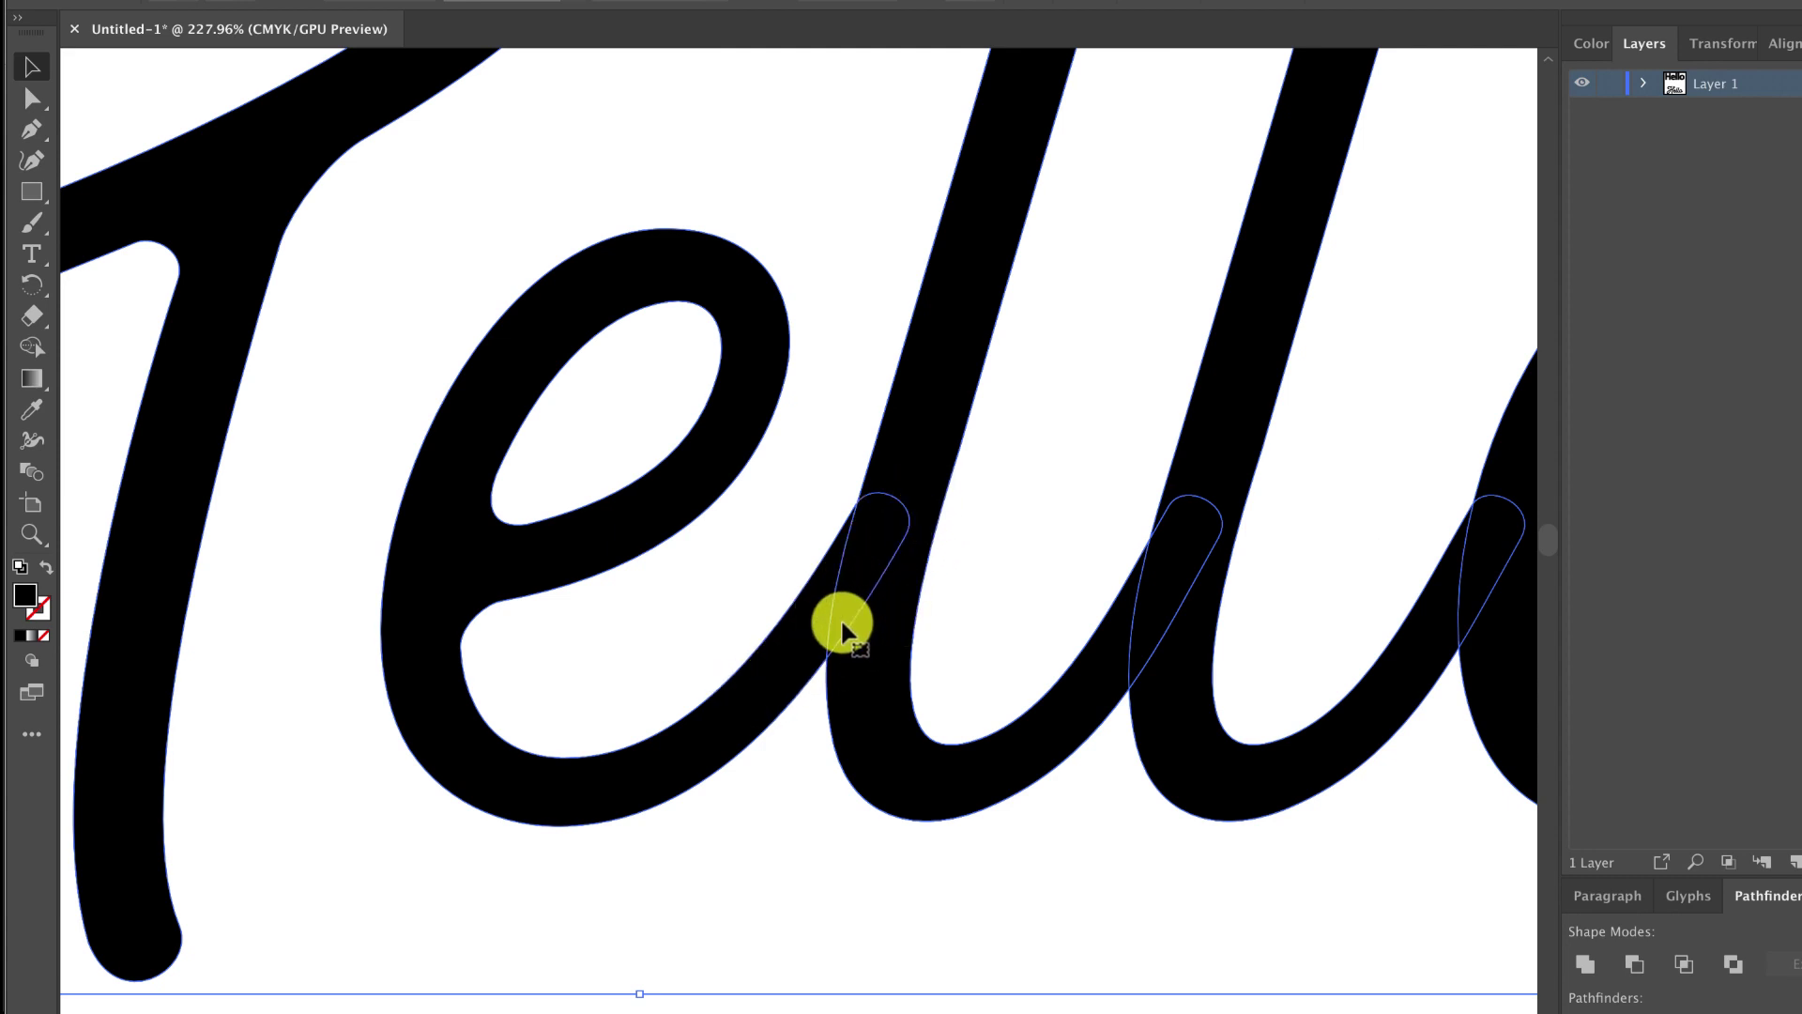
{"action": "scroll", "coordinate": [808, 627], "scroll_direction": "down", "scroll_amount": 4}
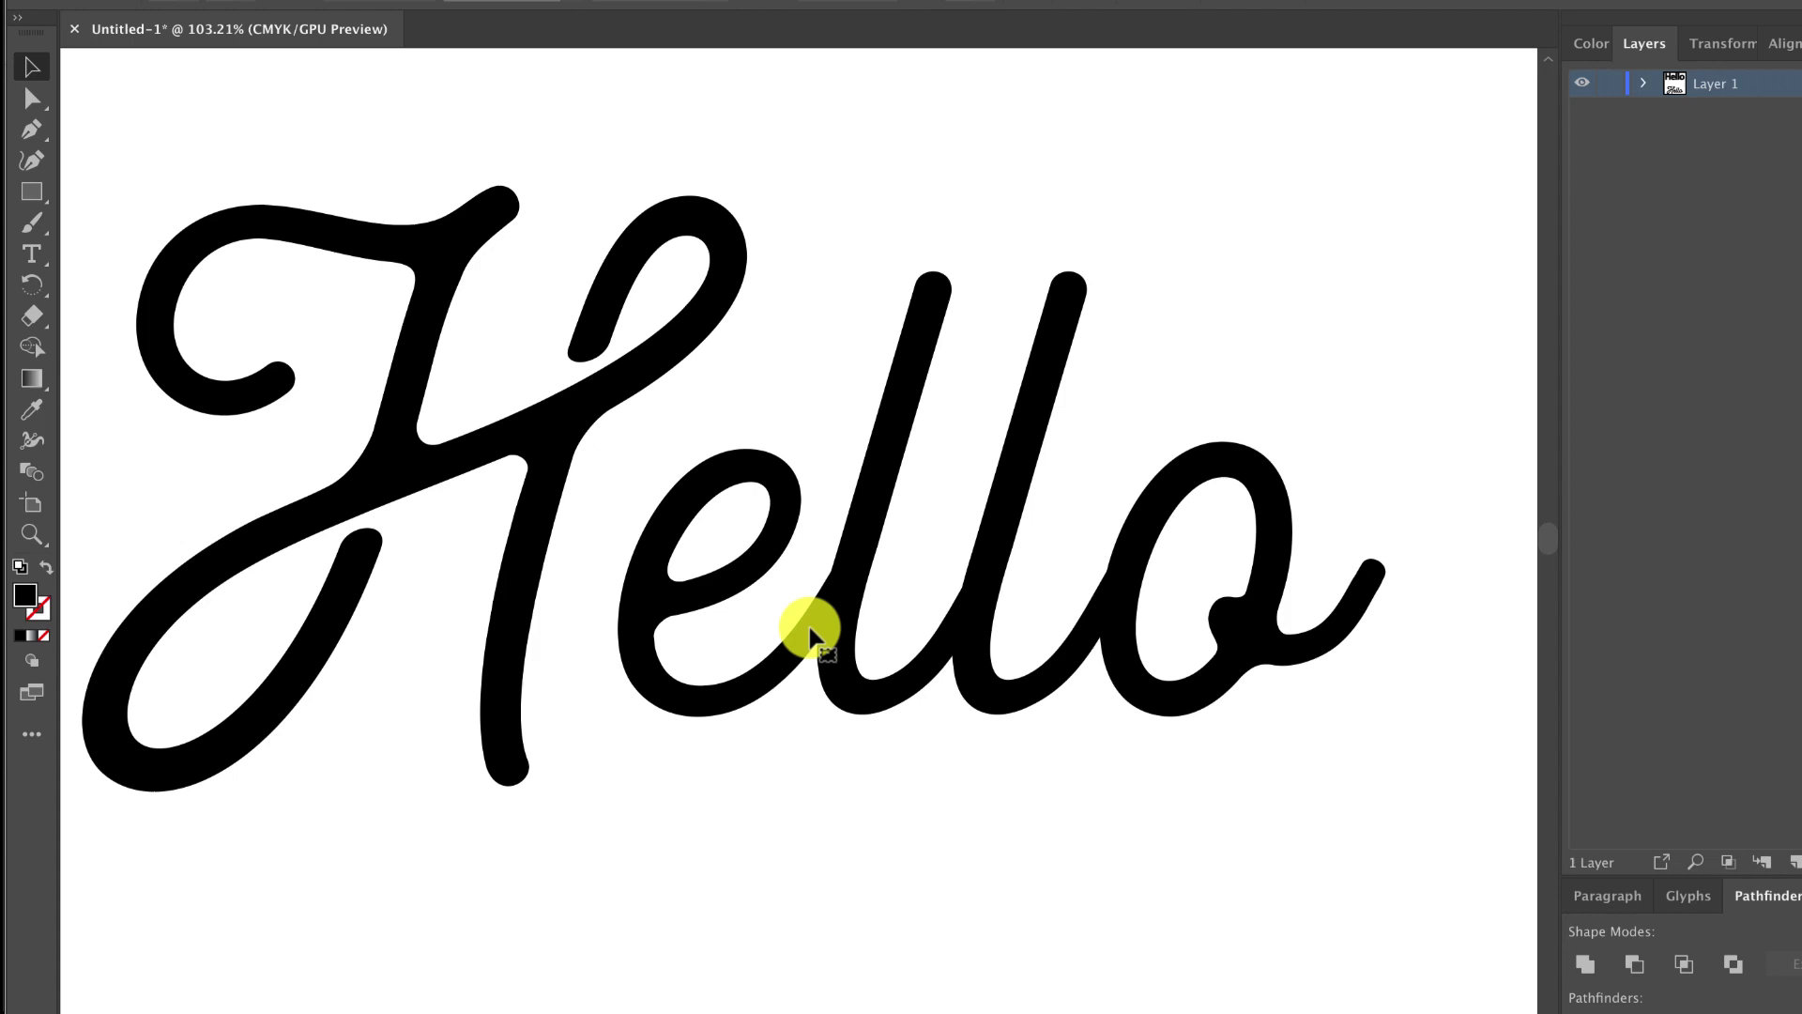
{"action": "scroll", "coordinate": [810, 634], "scroll_direction": "down", "scroll_amount": 1}
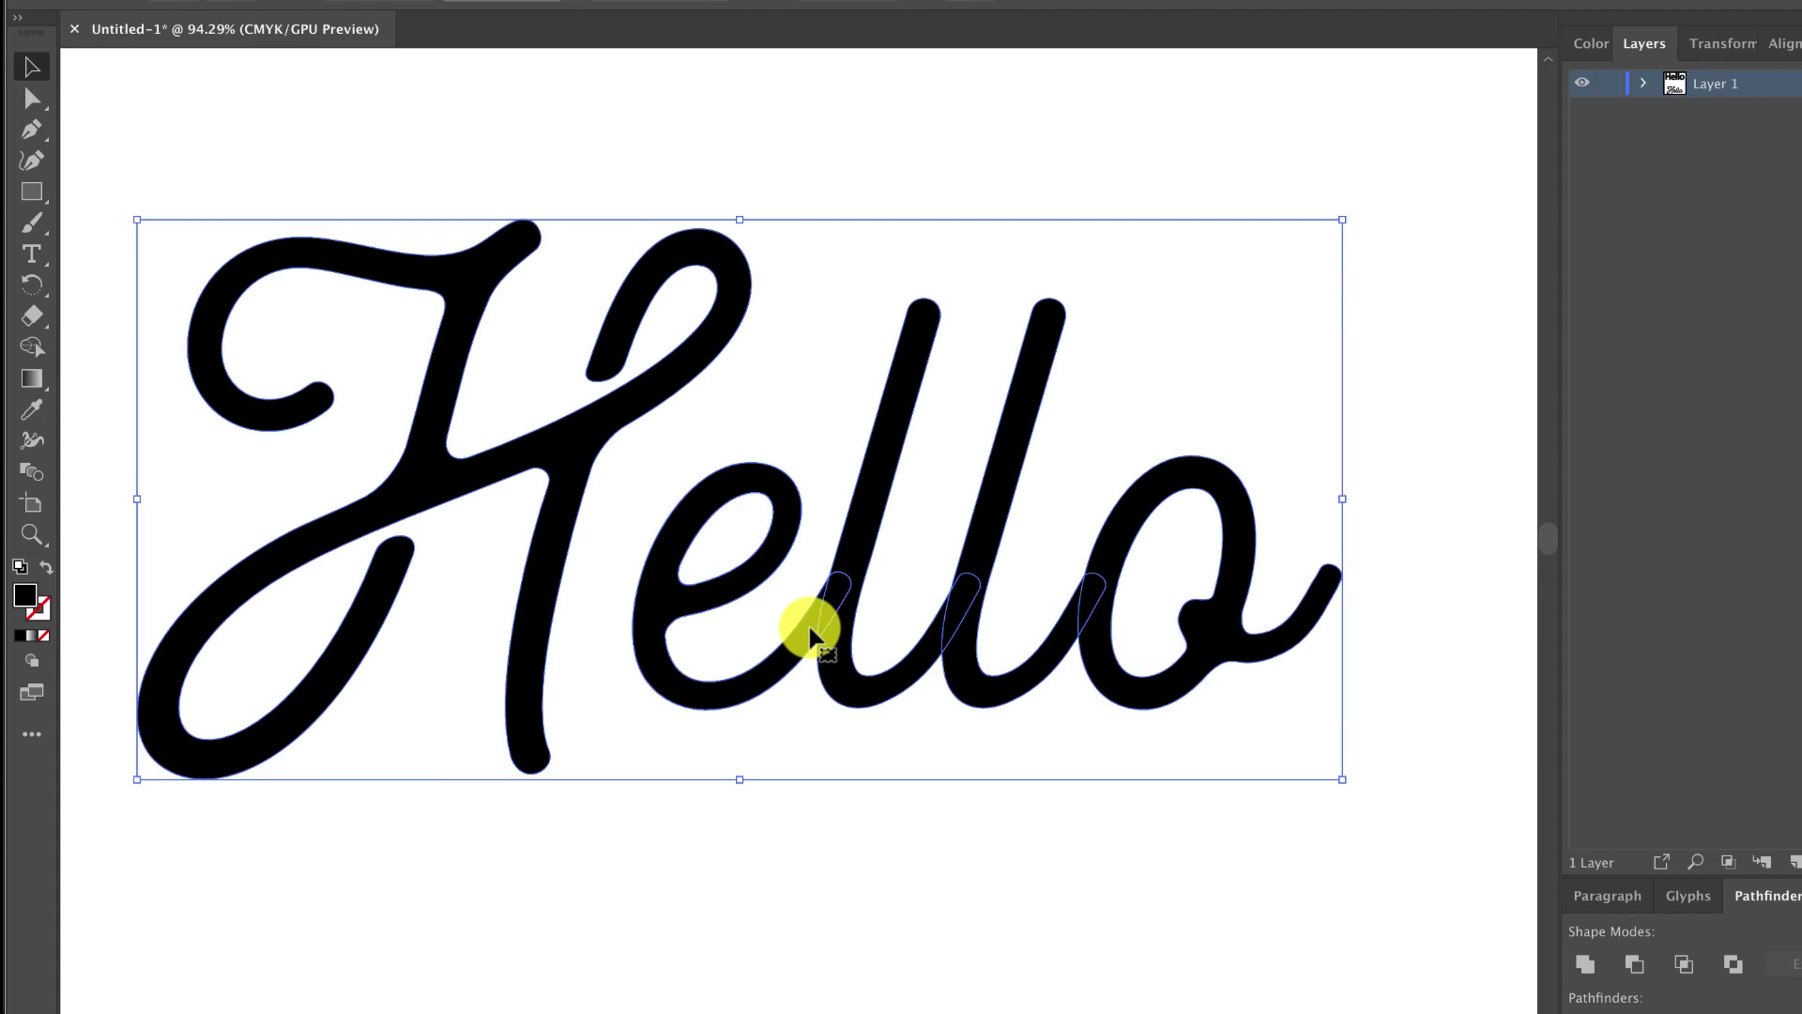
{"action": "left_click", "coordinate": [1586, 967]}
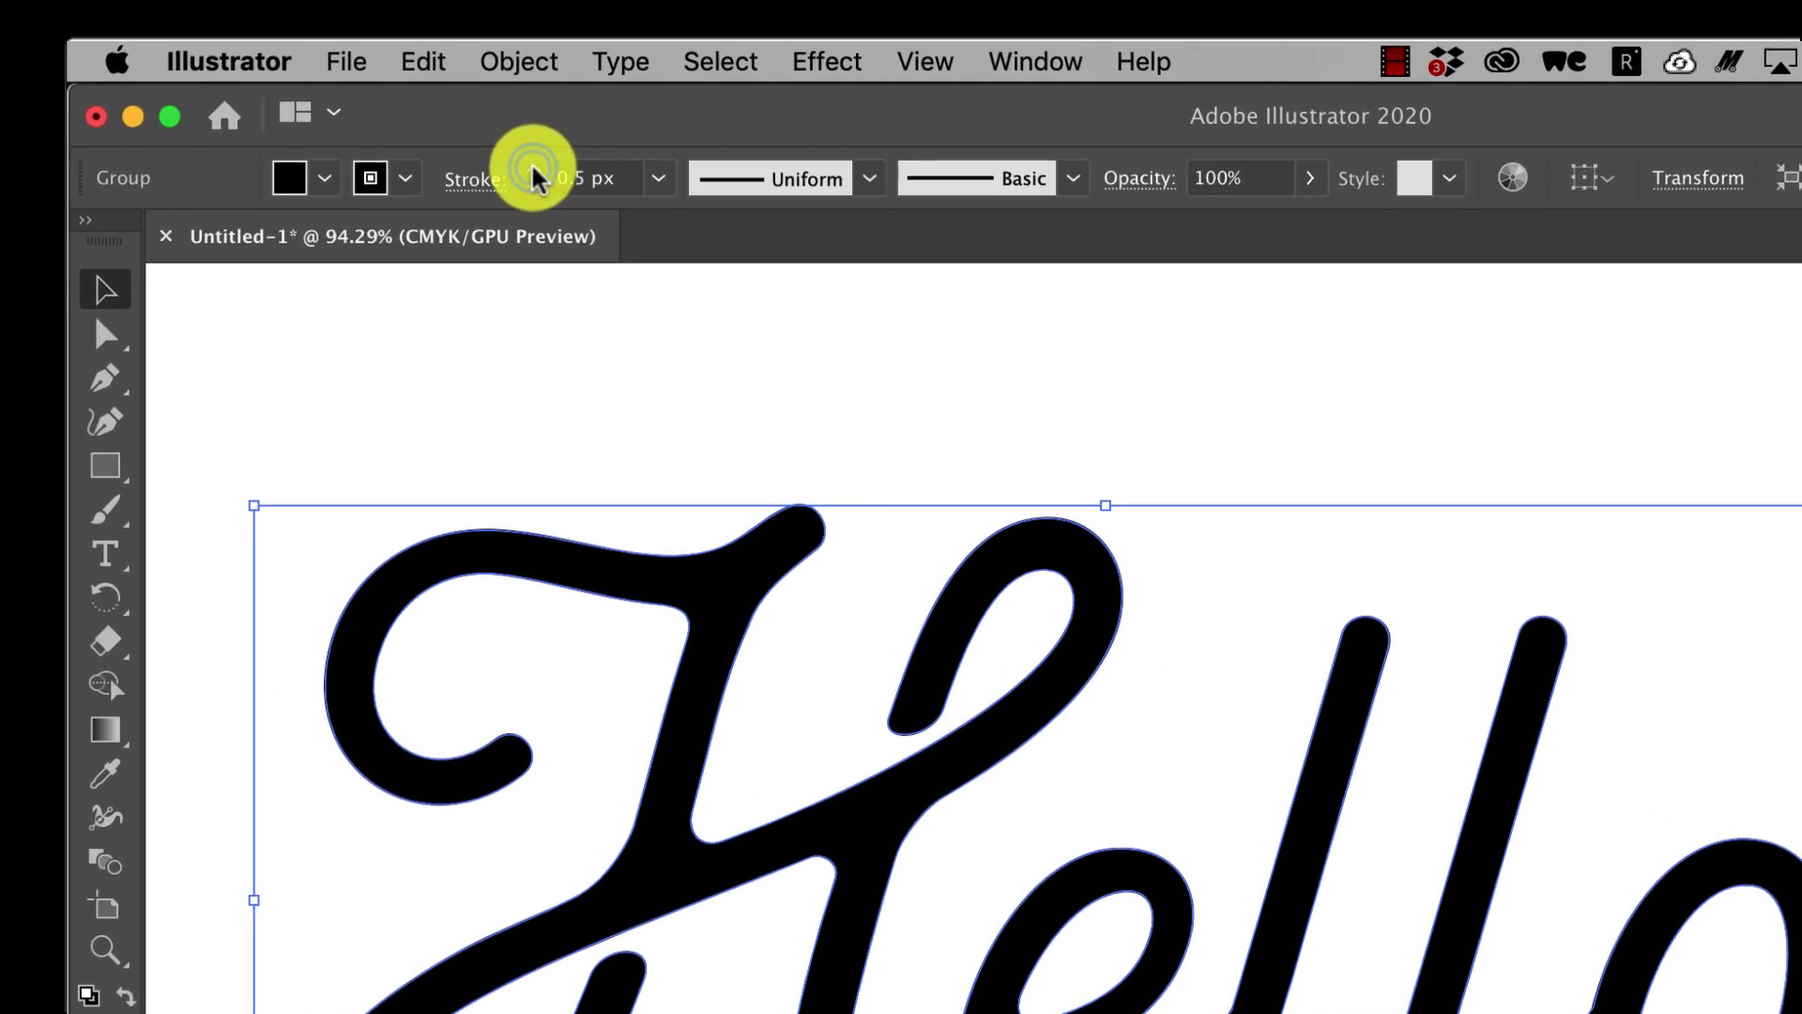
- Give the script Hello a 10 px stroke and convert it with Outline Stroke
{"action": "left_click_drag", "start_coordinate": [534, 172], "coordinate": [534, 171]}
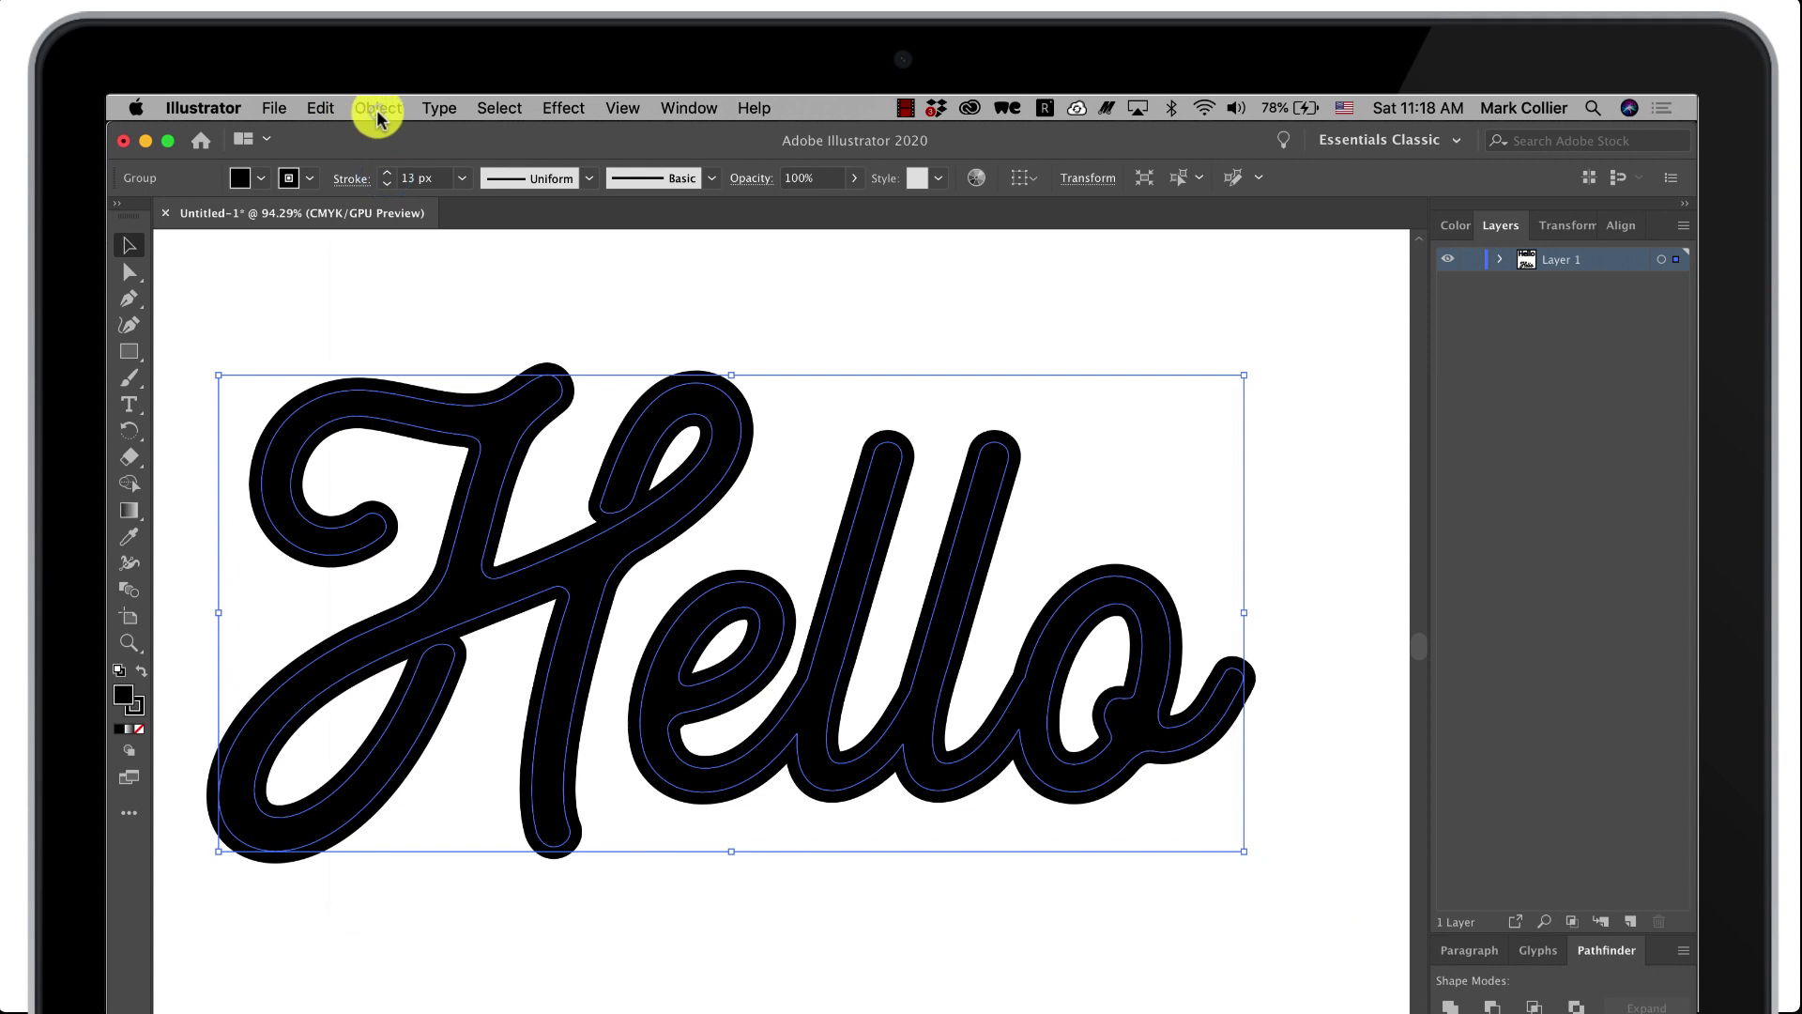
{"action": "left_click", "coordinate": [377, 111]}
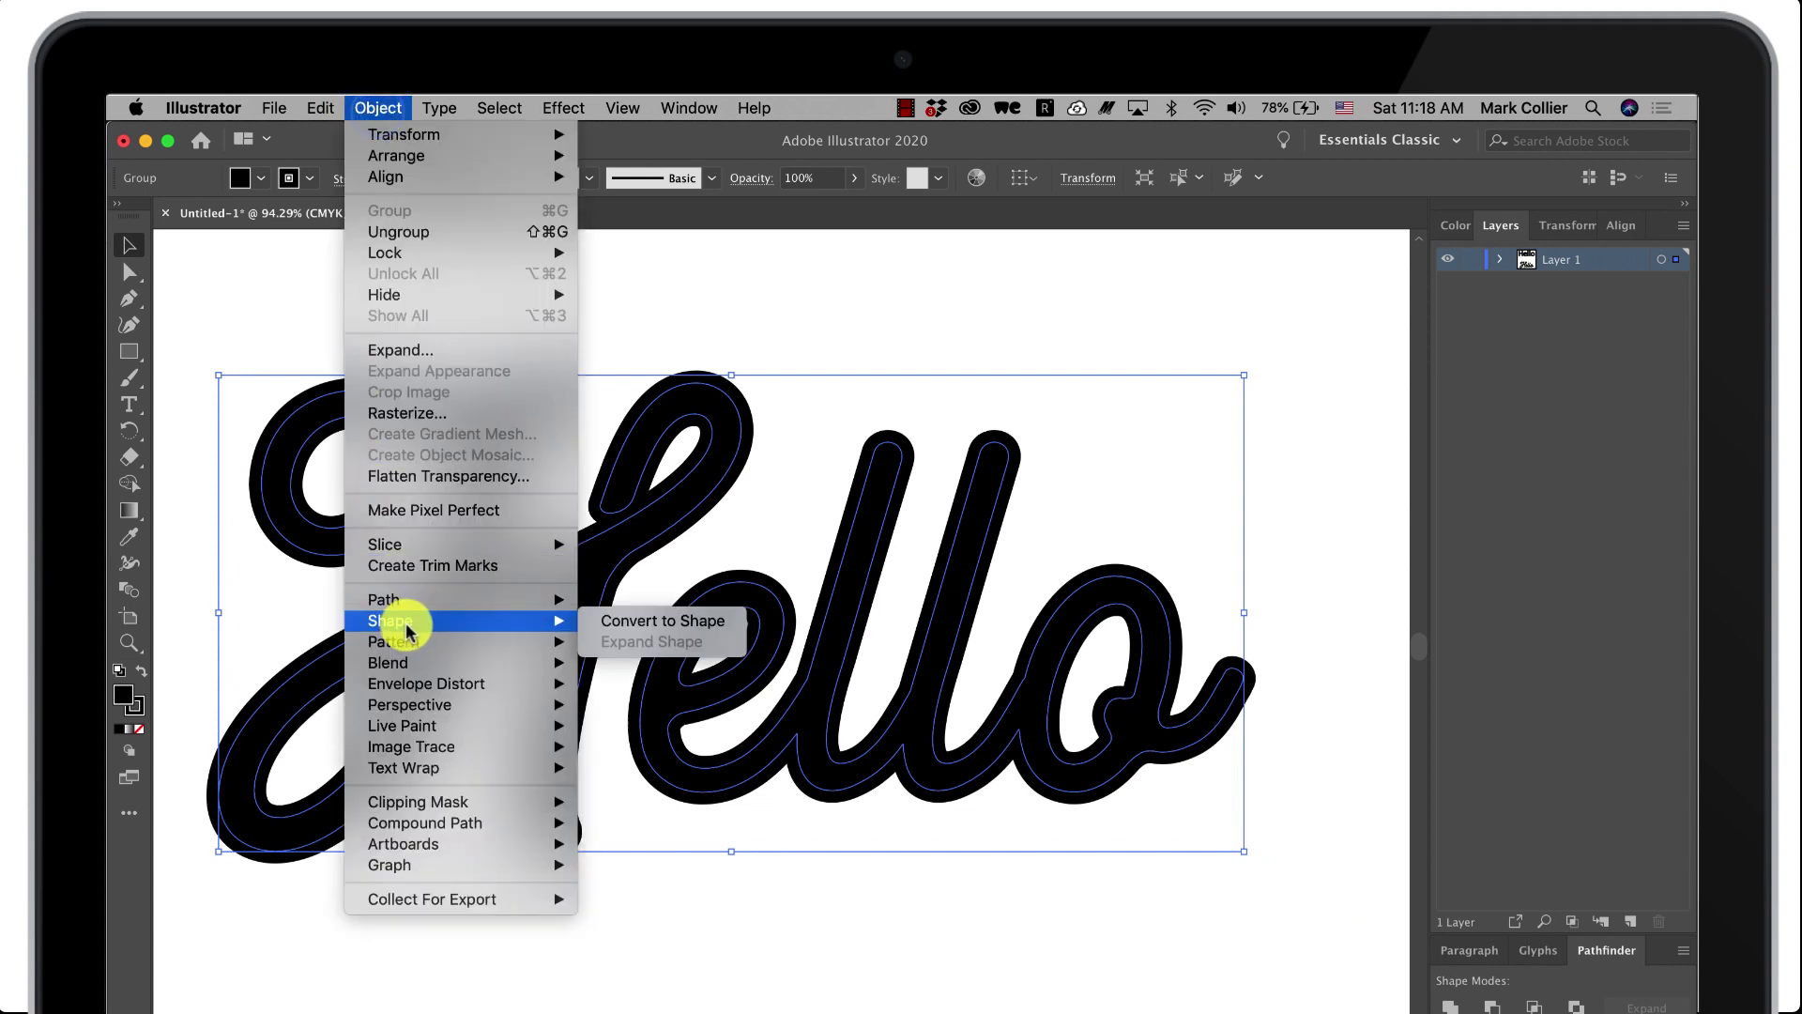
{"action": "mouse_move", "coordinate": [404, 599]}
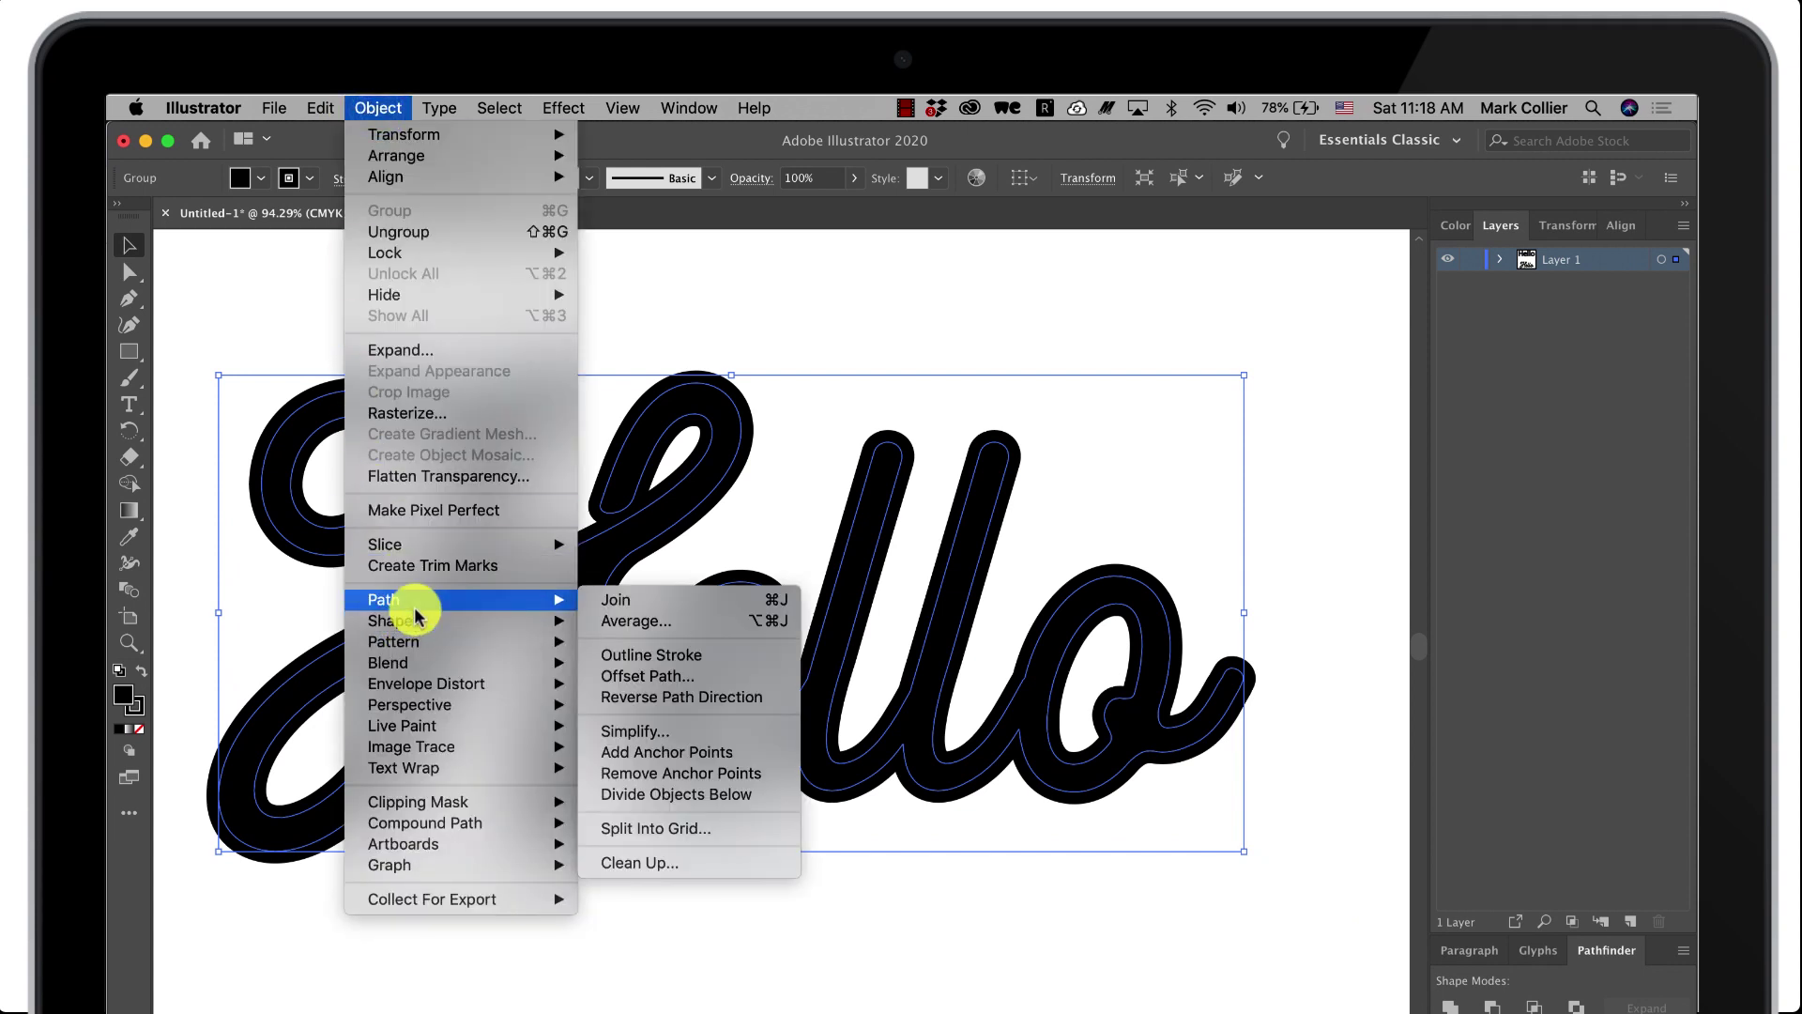
{"action": "left_click", "coordinate": [640, 656]}
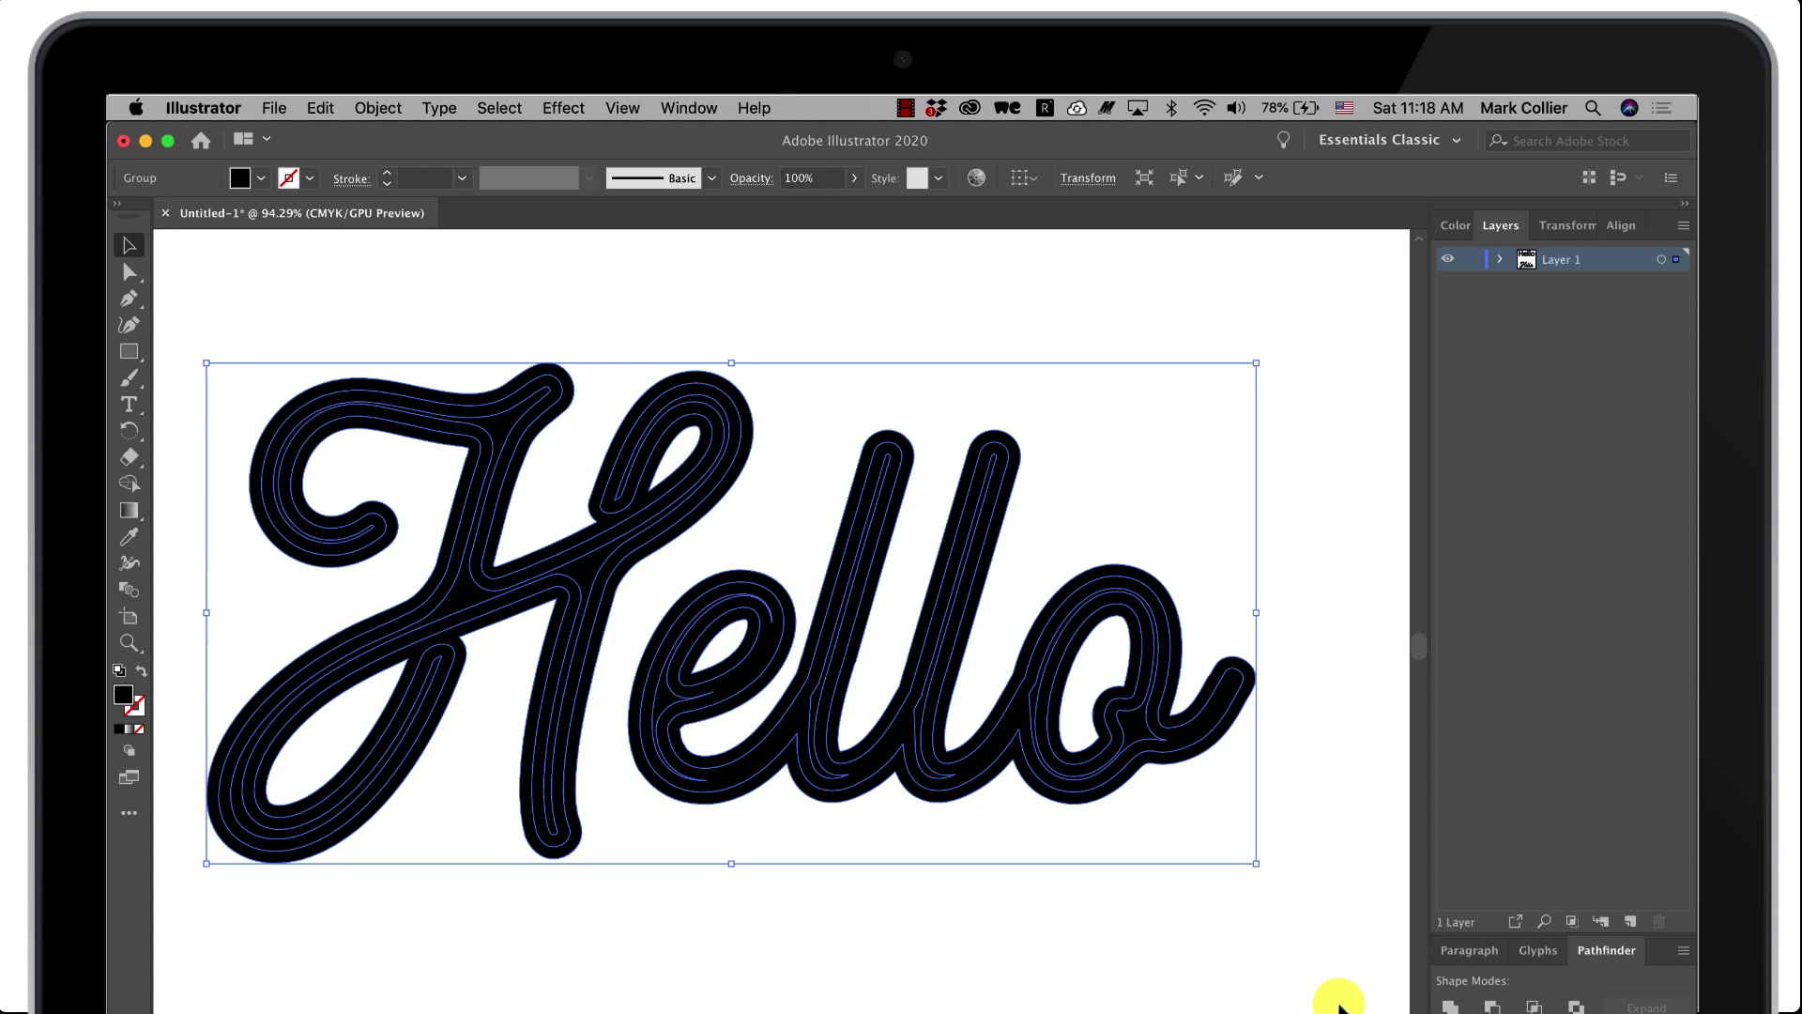
- Unite the outlined script letters into one shape and reselect it
{"action": "left_click", "coordinate": [1450, 1005]}
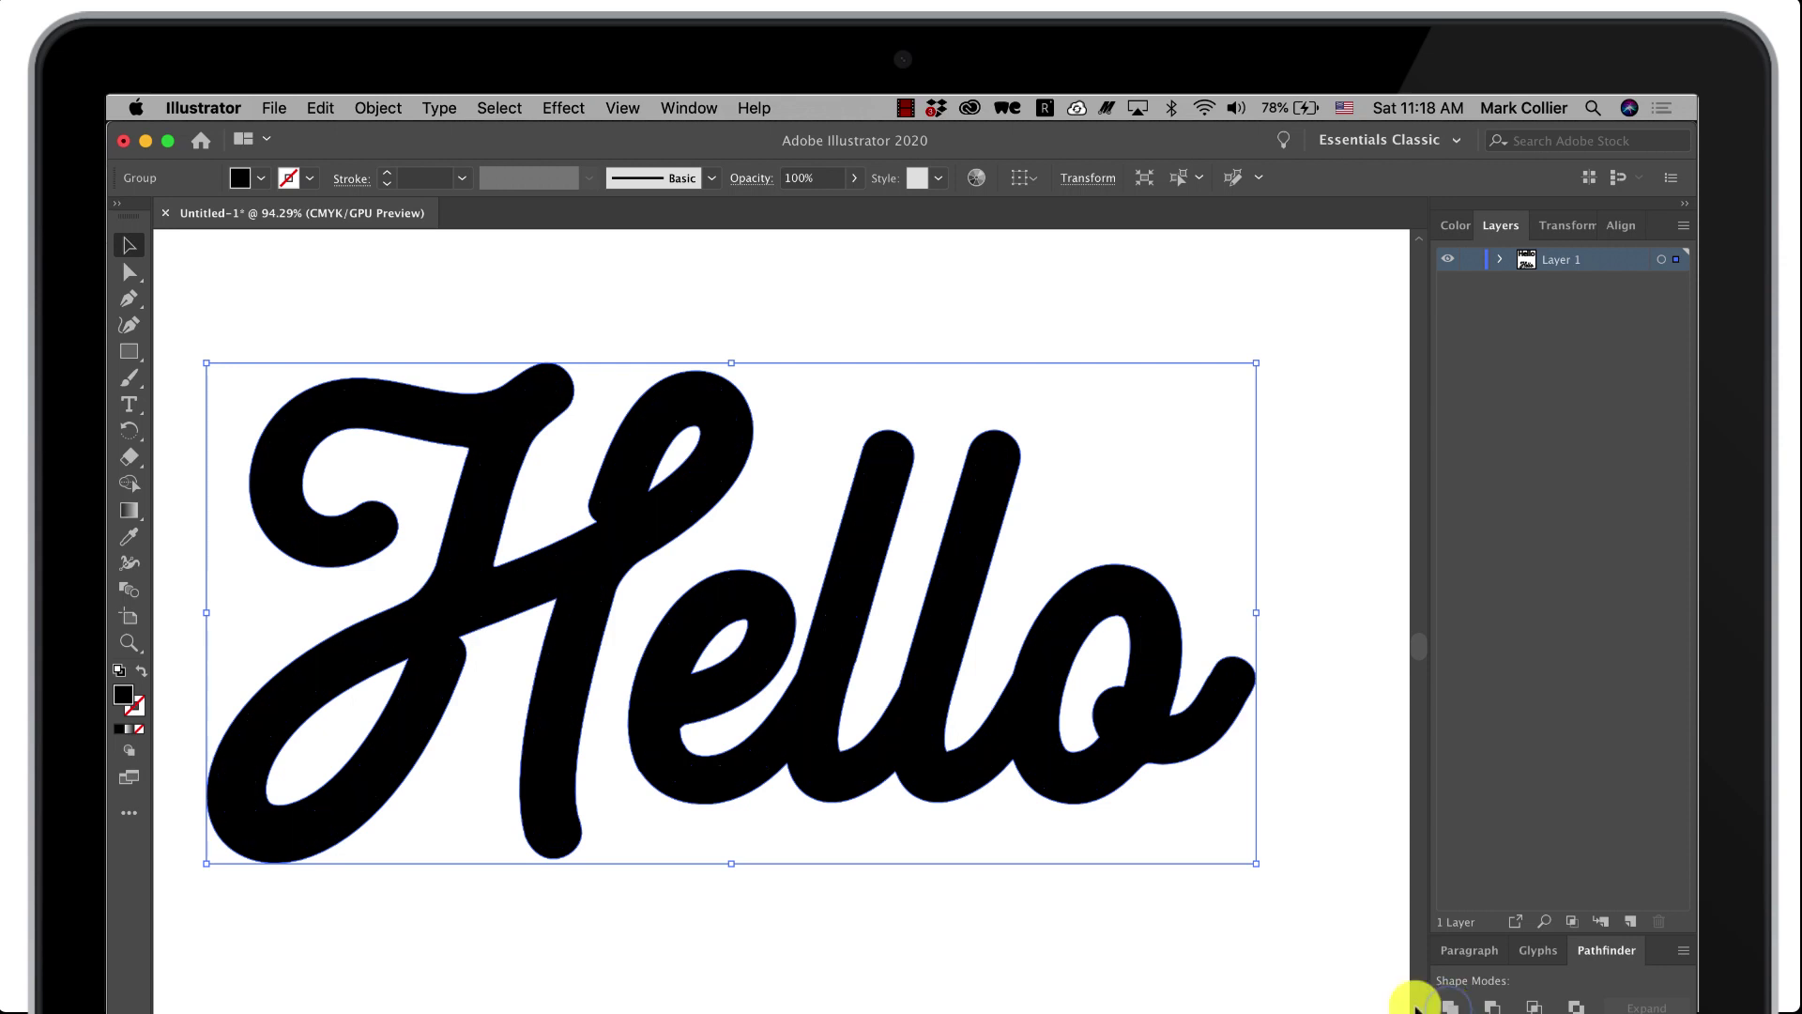
{"action": "left_click", "coordinate": [1155, 925]}
{"action": "left_click", "coordinate": [1084, 770]}
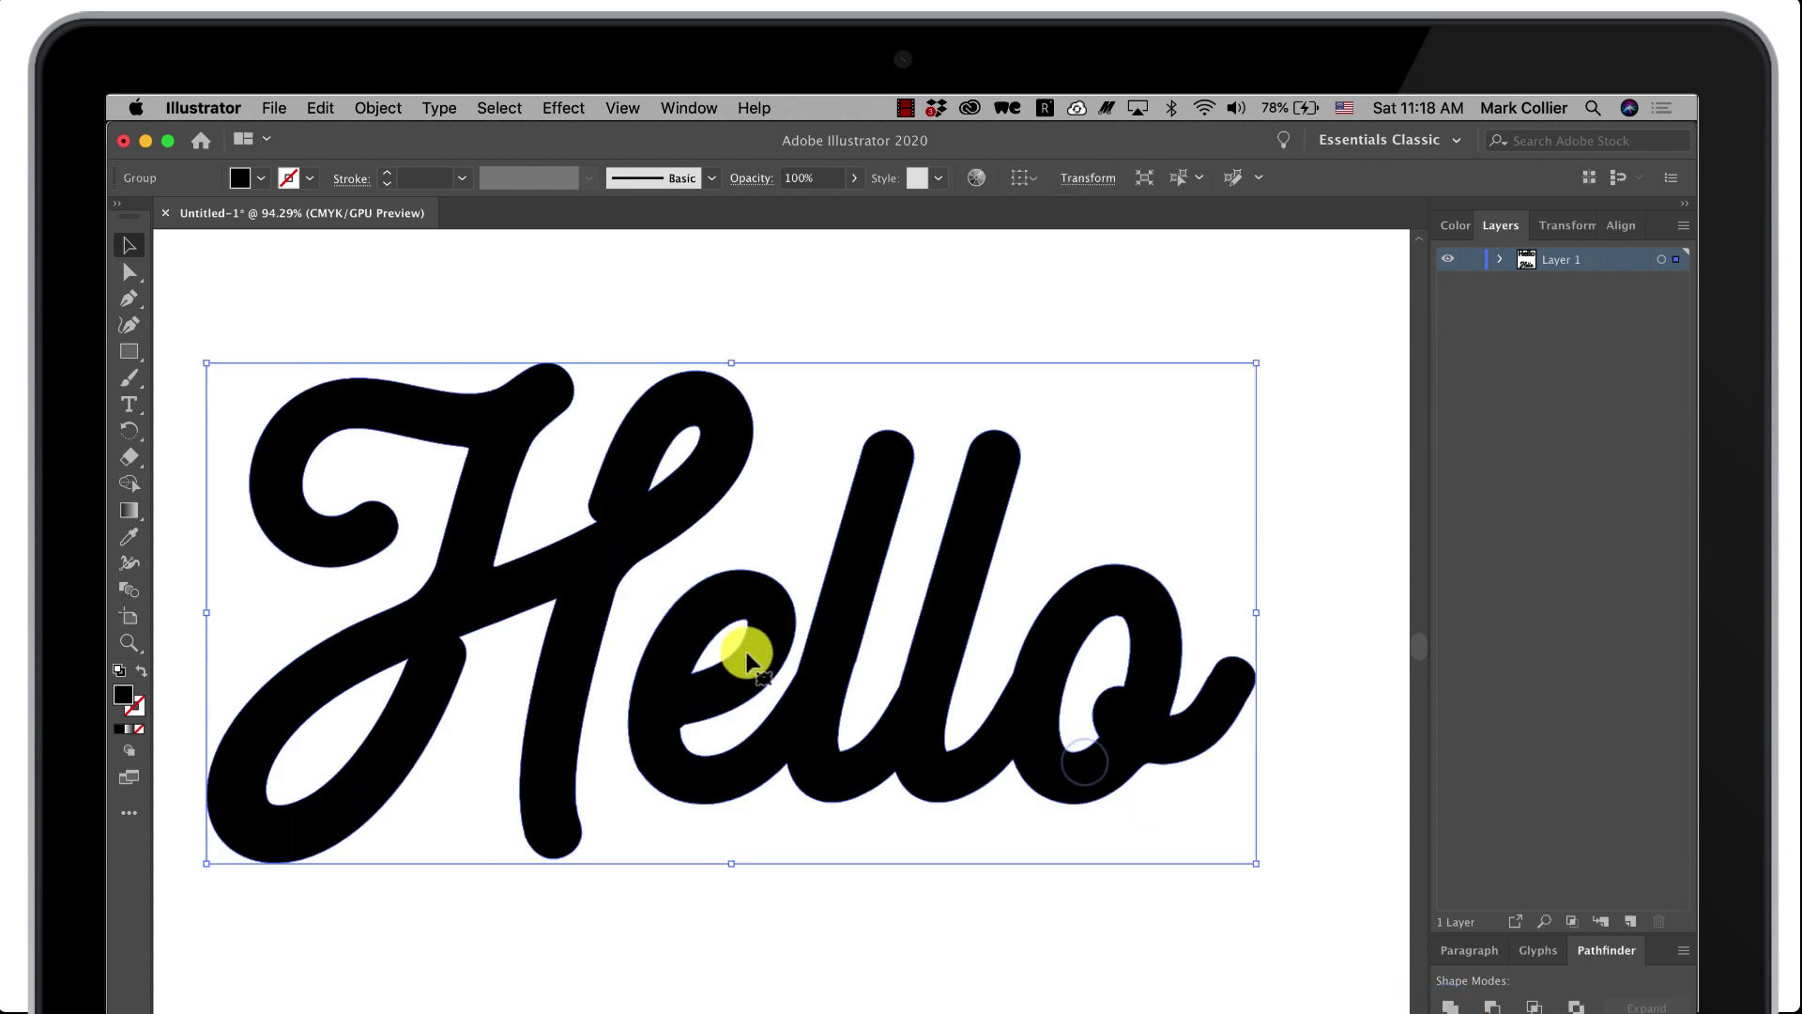
{"action": "scroll", "coordinate": [844, 696], "scroll_direction": "down", "scroll_amount": 5}
- Move the thick Hello up-right above the artboard and add a new Hello text object
{"action": "left_click_drag", "start_coordinate": [826, 702], "coordinate": [1325, 343]}
{"action": "left_click", "coordinate": [1098, 527]}
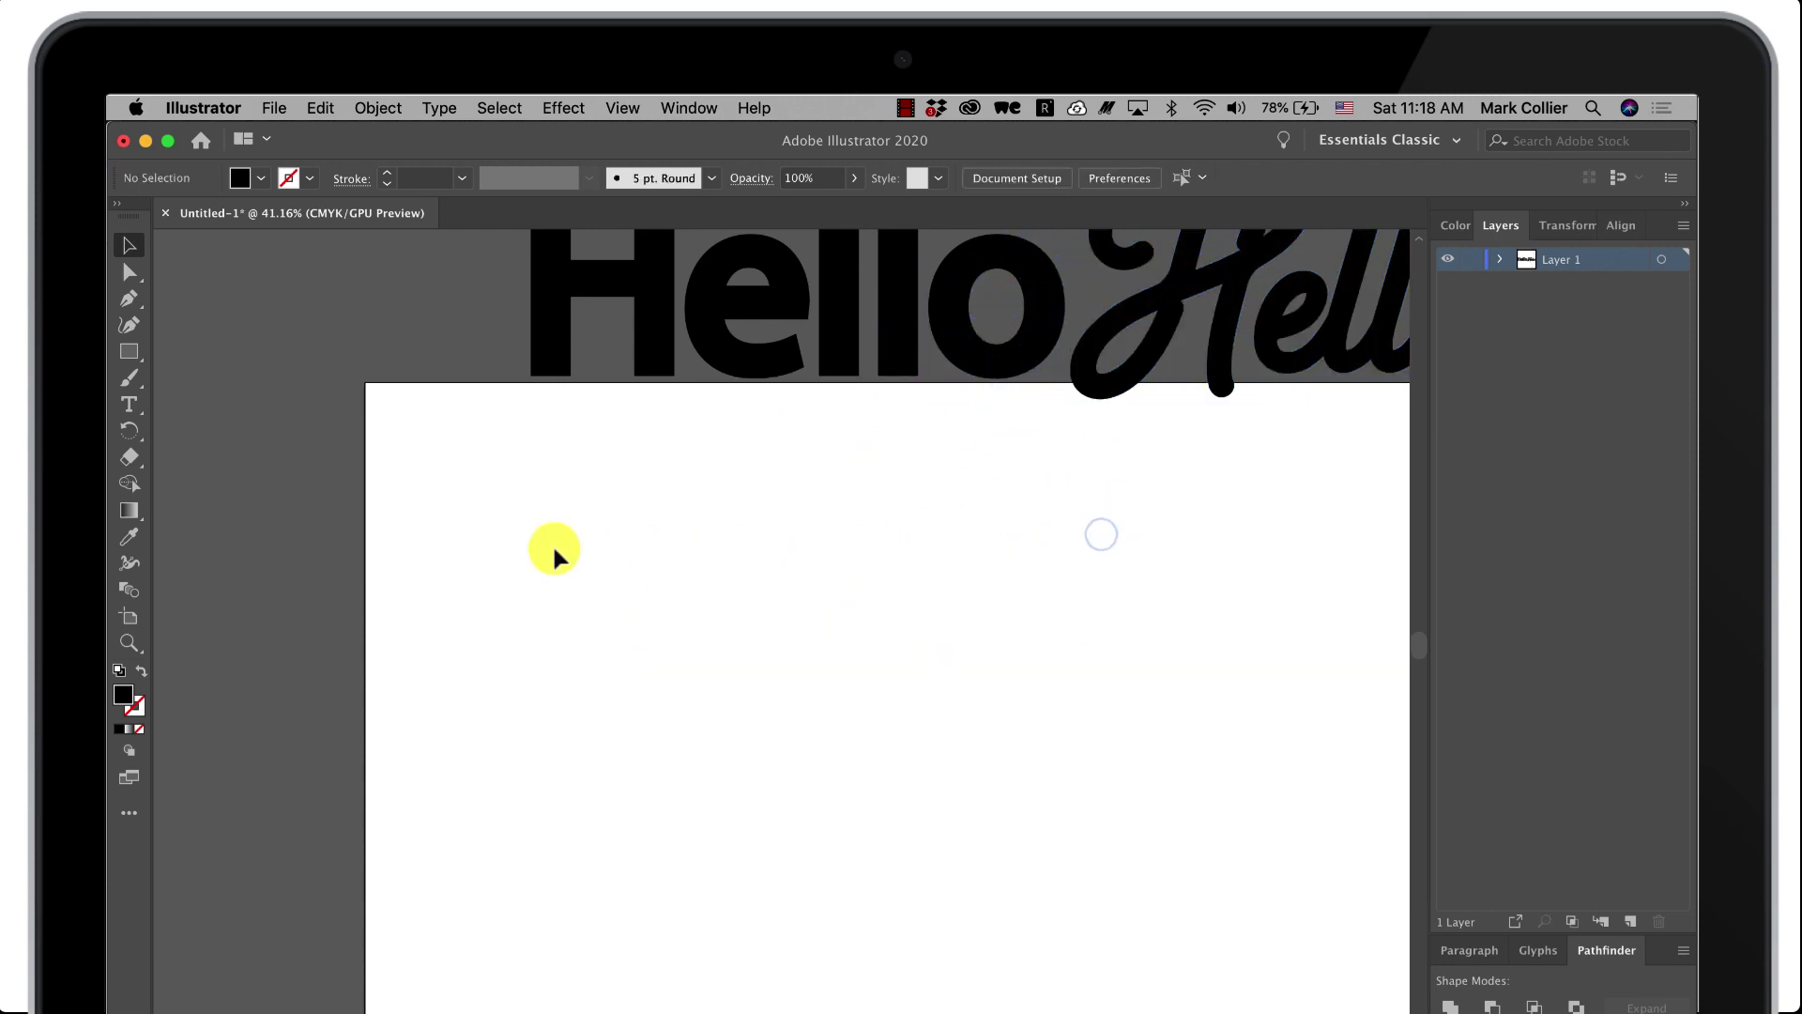
{"action": "left_click", "coordinate": [128, 407]}
{"action": "left_click", "coordinate": [615, 697]}
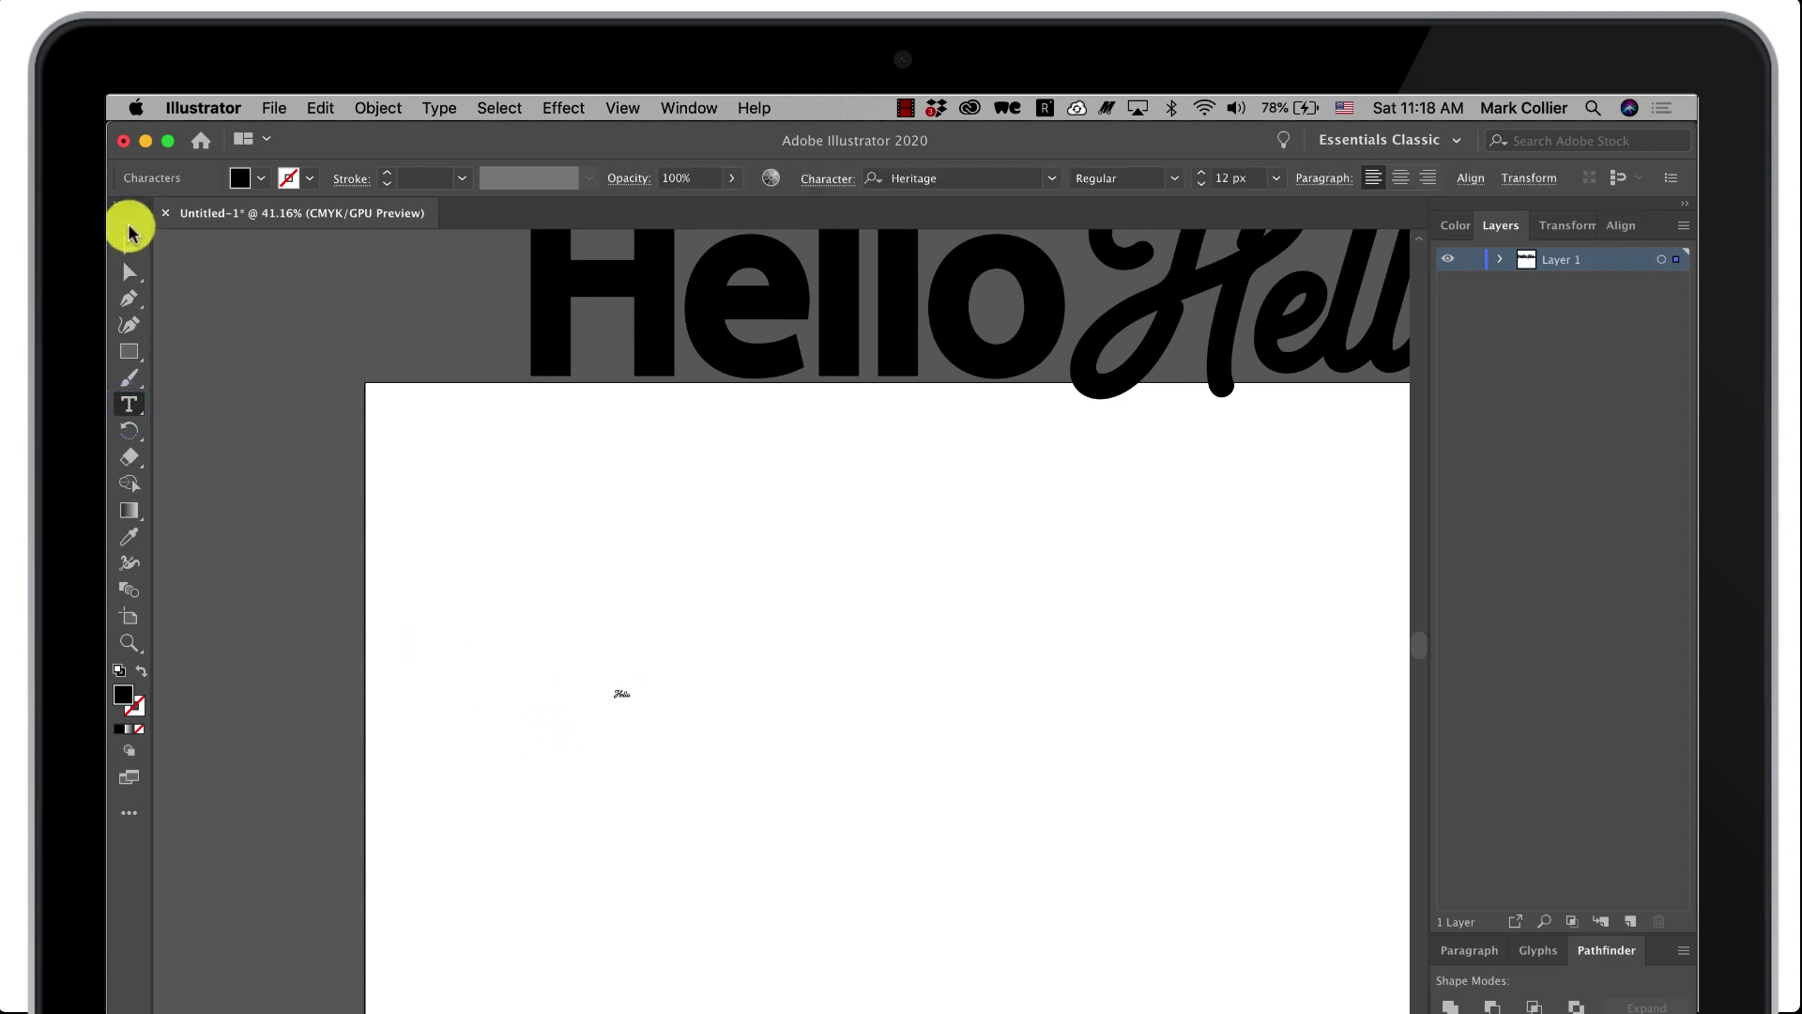
{"action": "left_click", "coordinate": [128, 245]}
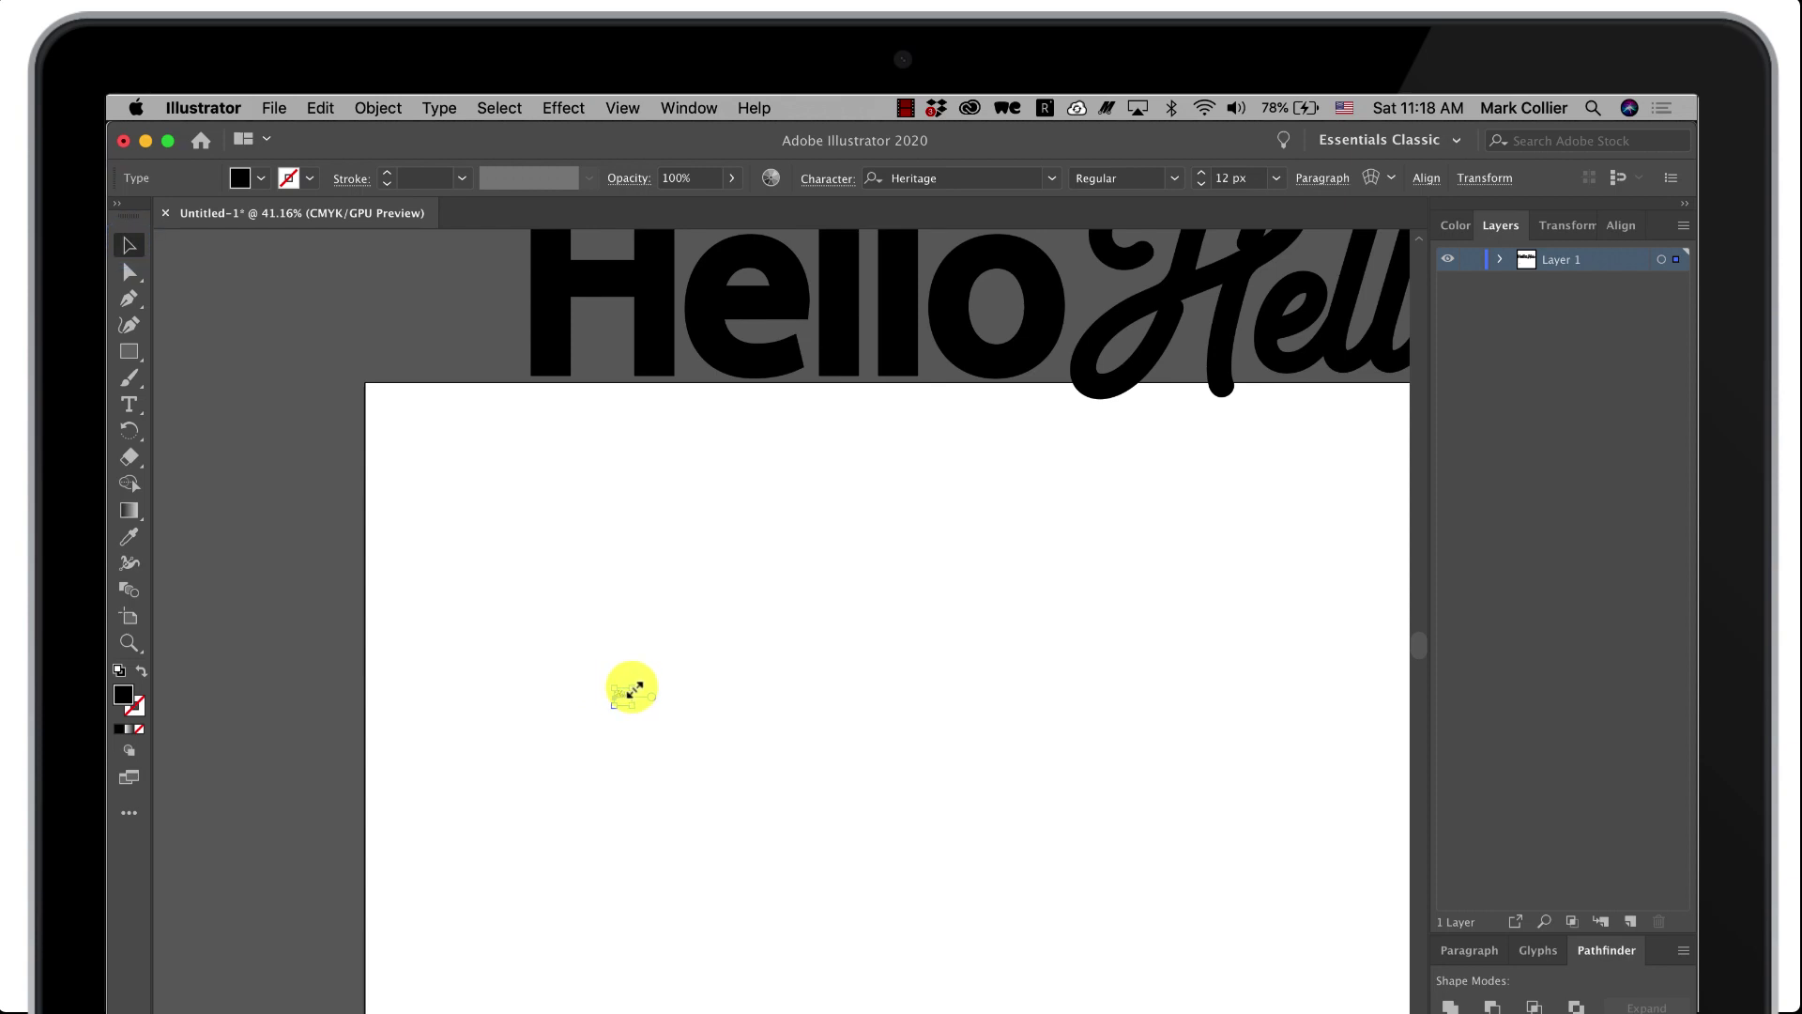
- Scale the new Heritage Hello text up to about 383 pt
{"action": "left_click_drag", "start_coordinate": [633, 690], "coordinate": [982, 579]}
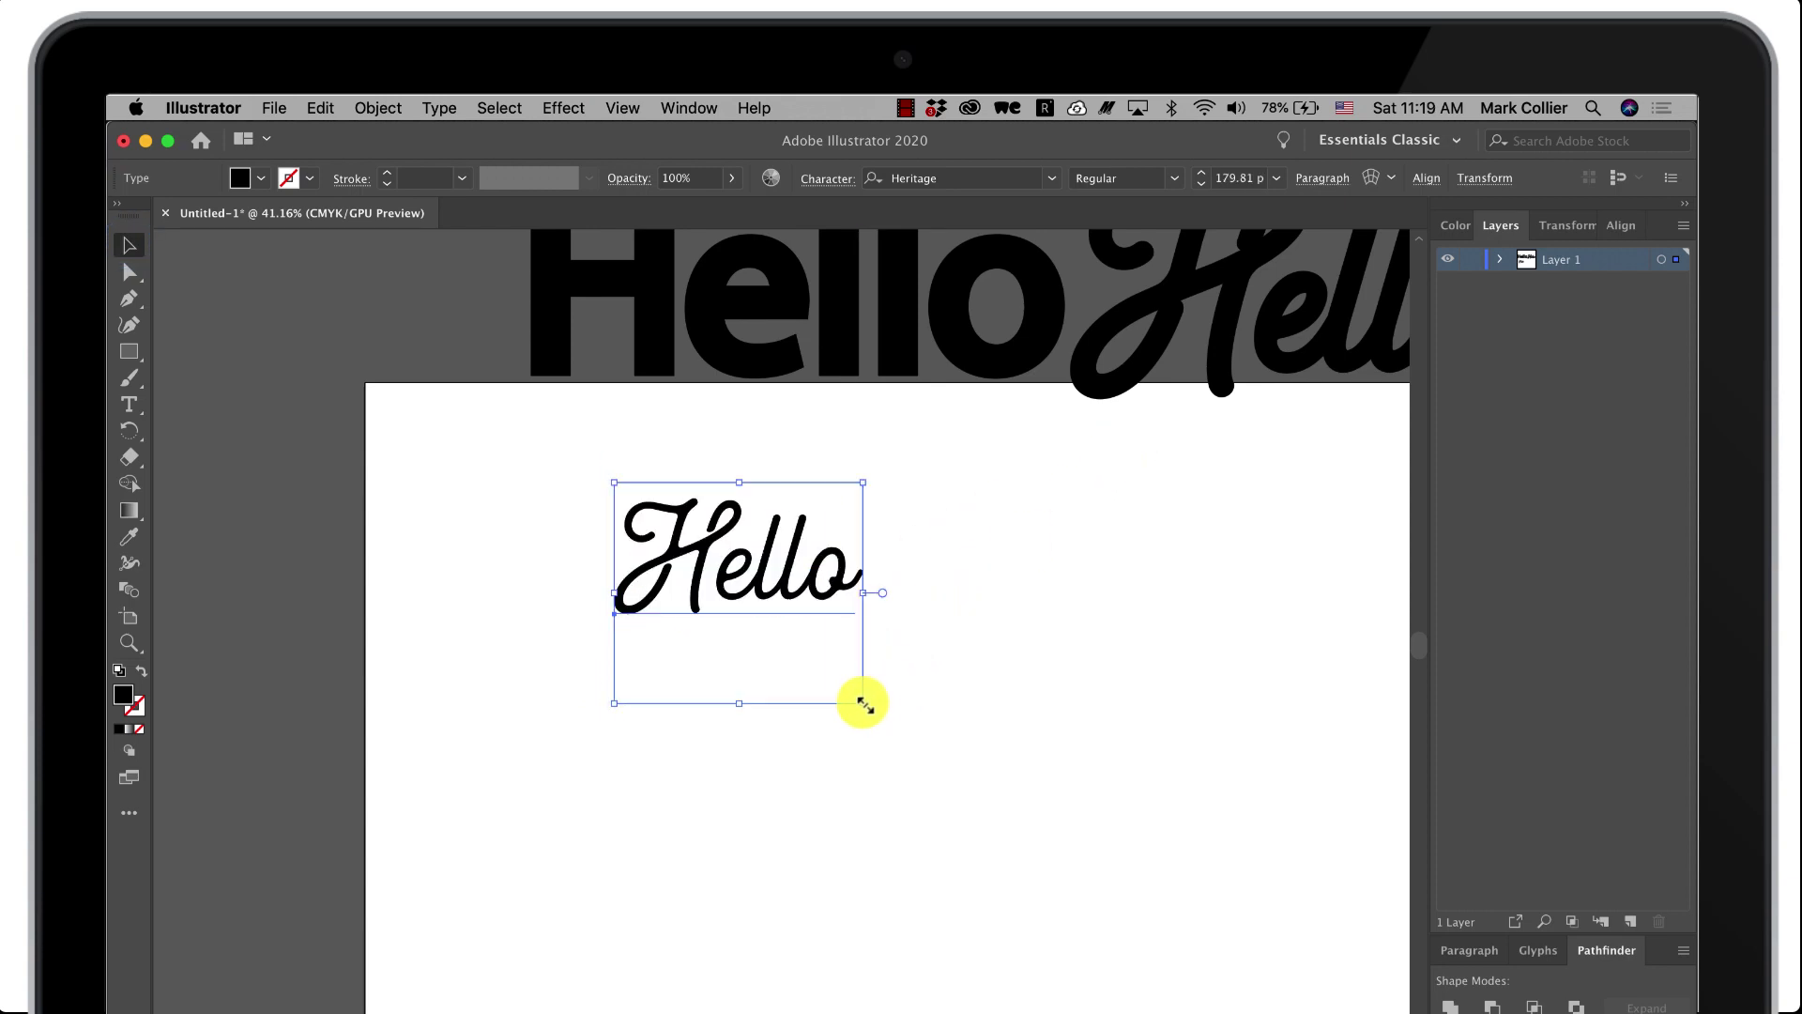
{"action": "left_click_drag", "start_coordinate": [863, 703], "coordinate": [1146, 966]}
{"action": "scroll", "coordinate": [977, 745], "scroll_direction": "up", "scroll_amount": 3}
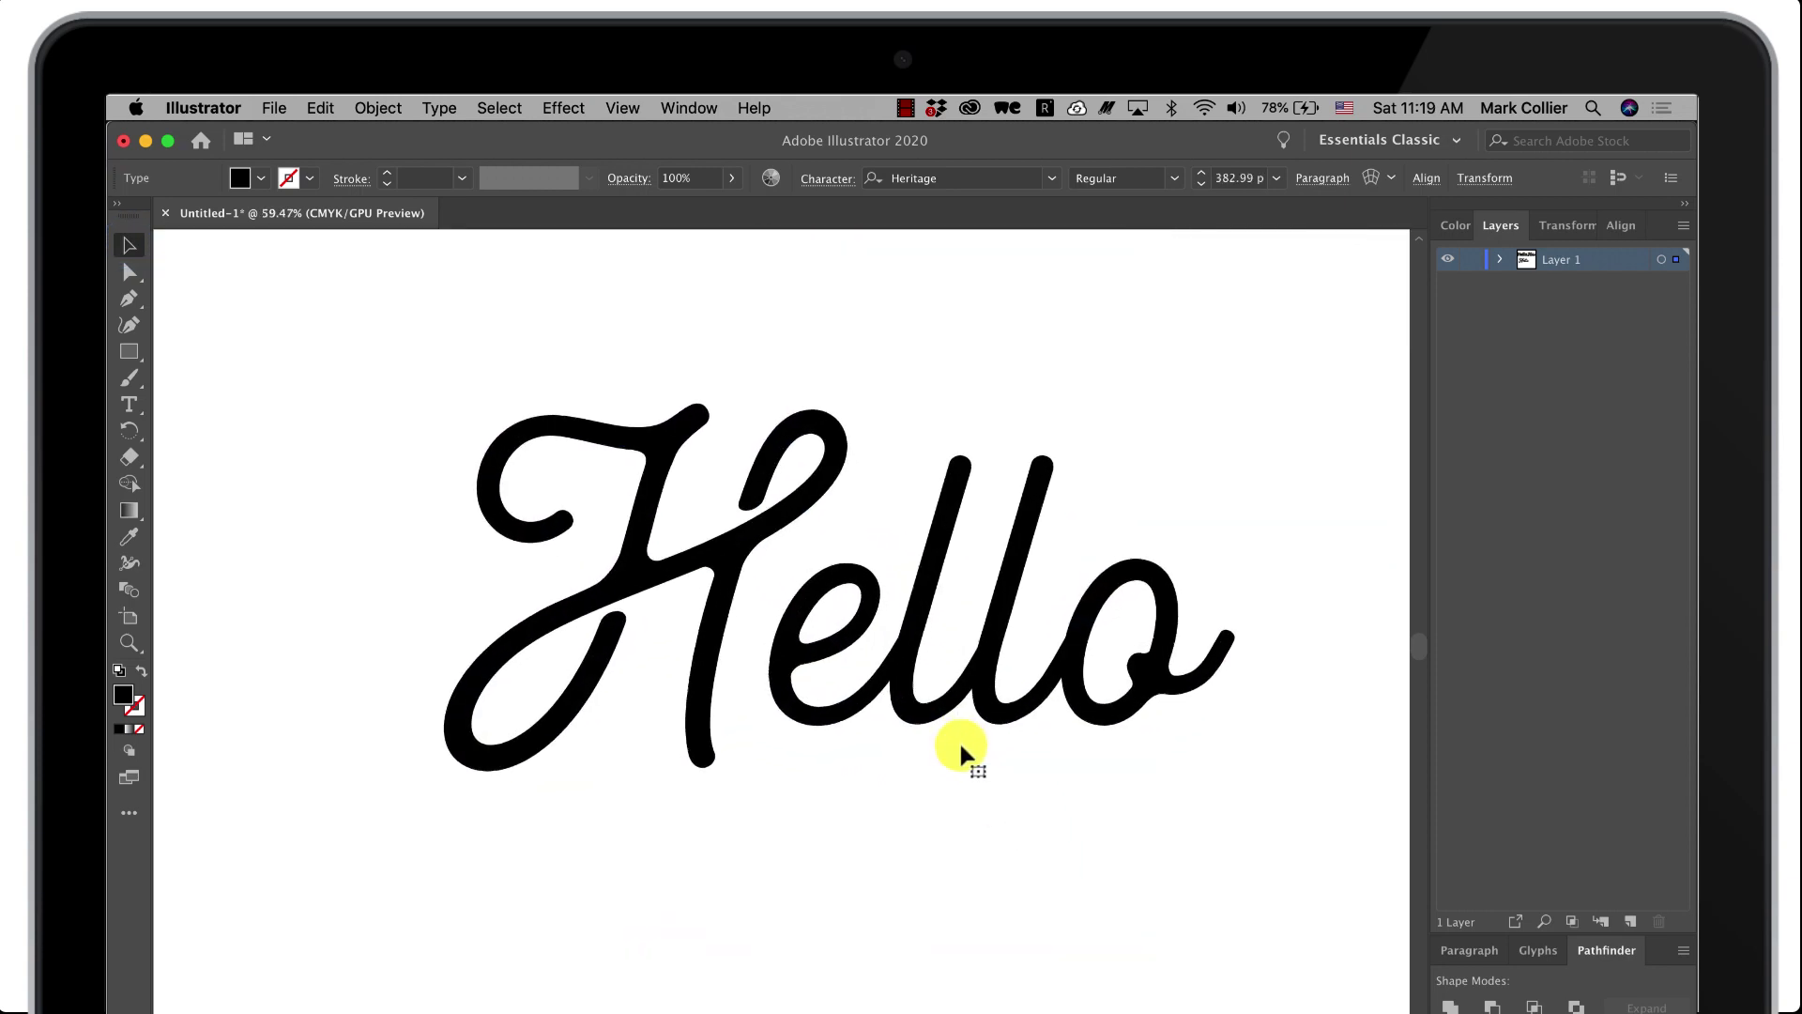
{"action": "scroll", "coordinate": [963, 751], "scroll_direction": "up", "scroll_amount": 1}
- Create outlines from the third Hello and unite its letters in Pathfinder
{"action": "right_click", "coordinate": [897, 678]}
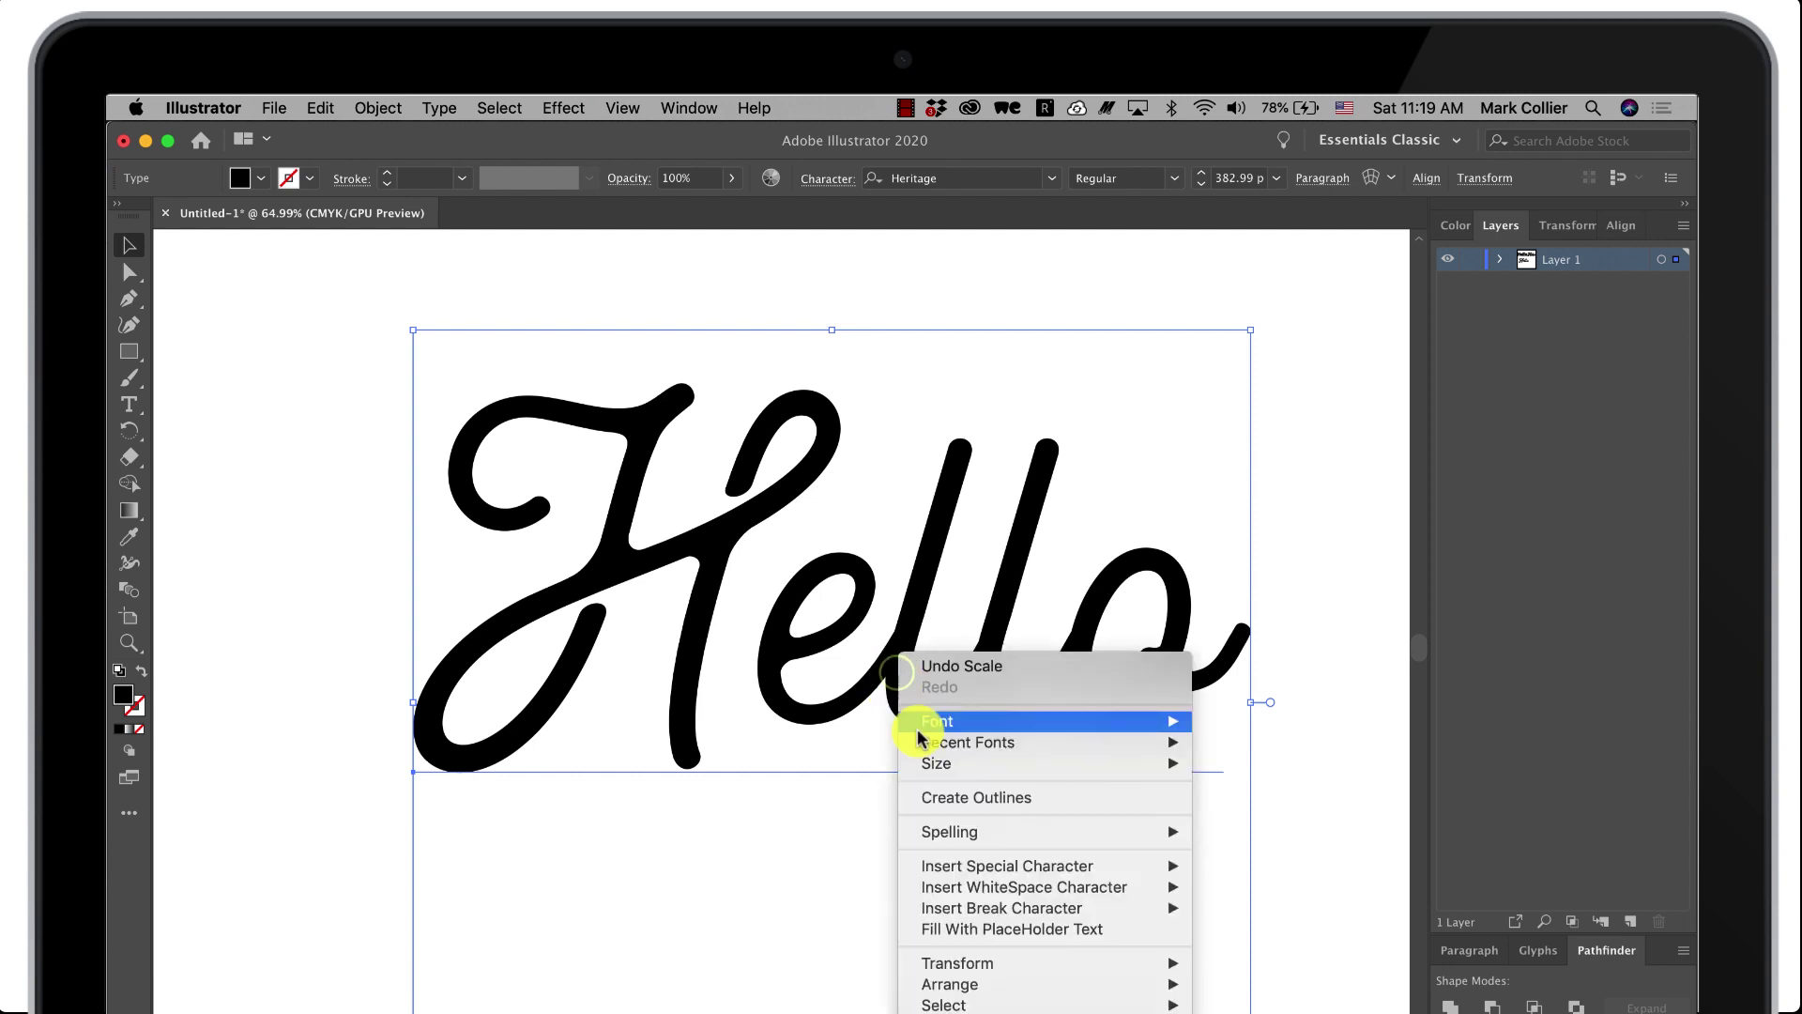
{"action": "left_click", "coordinate": [963, 800]}
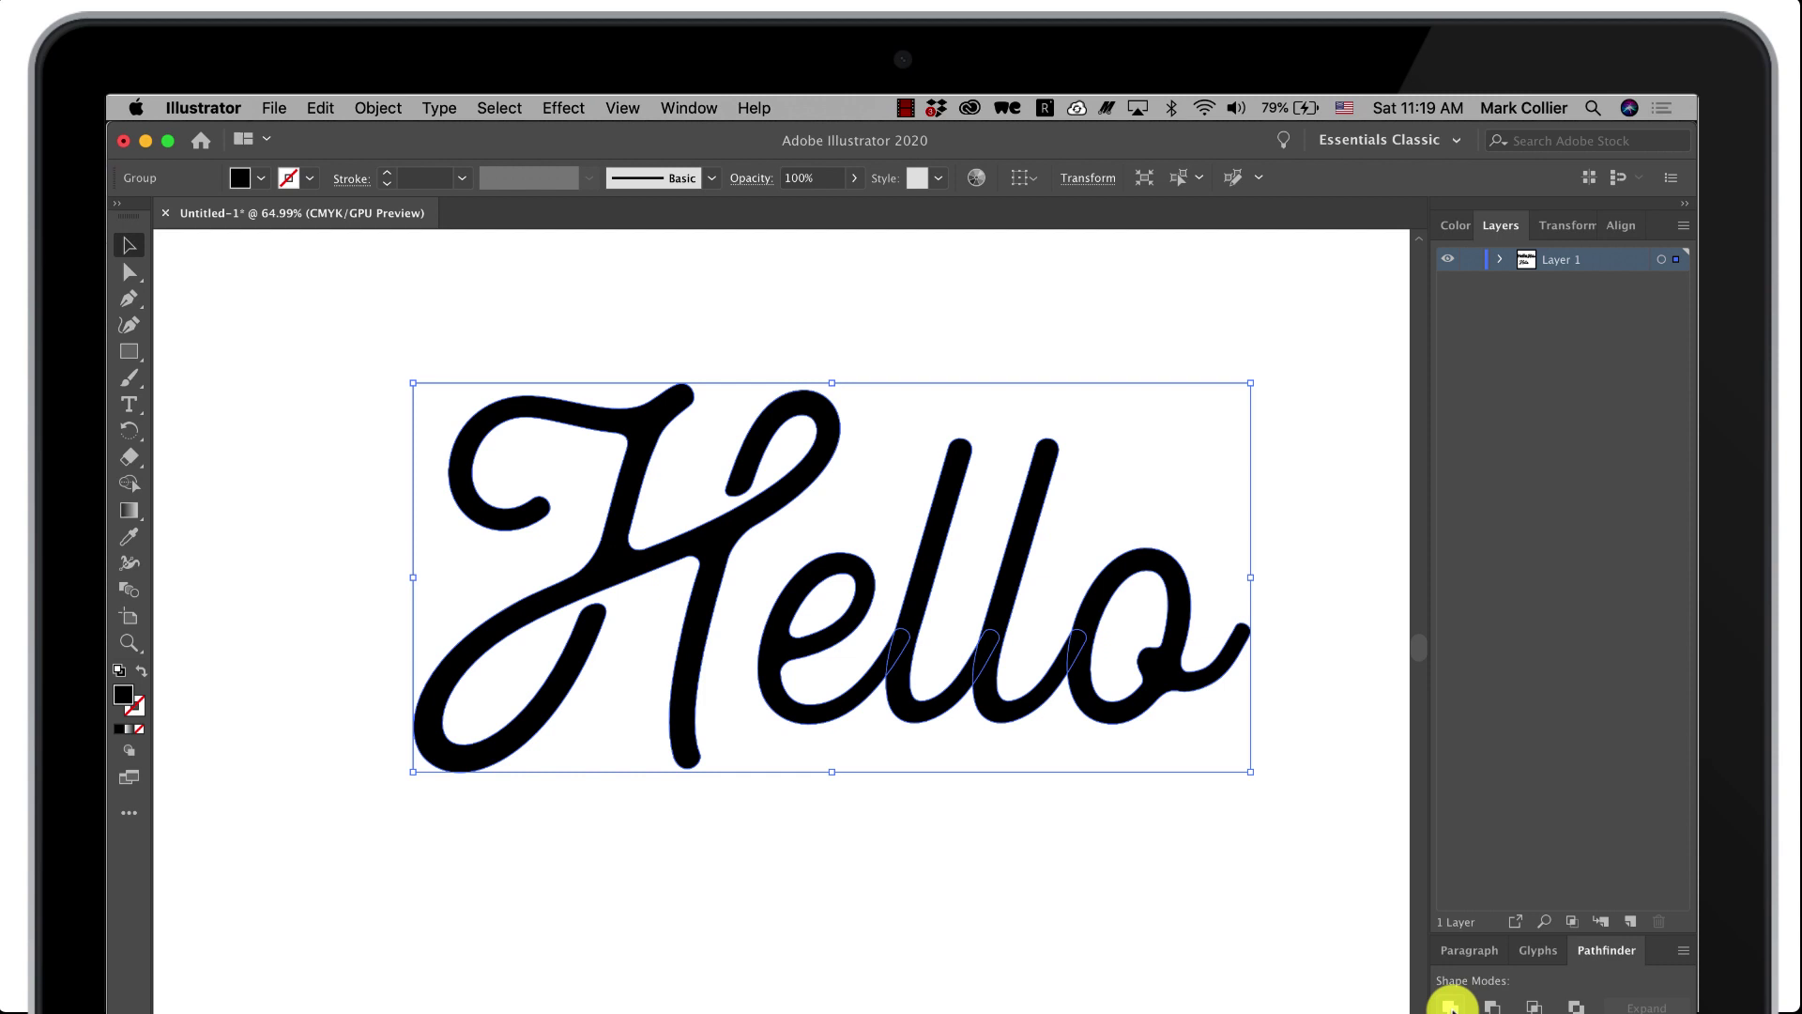
{"action": "left_click", "coordinate": [1451, 1007]}
- Reselect the united Hello and head to Object > Path > Offset Path
{"action": "left_click", "coordinate": [1244, 944]}
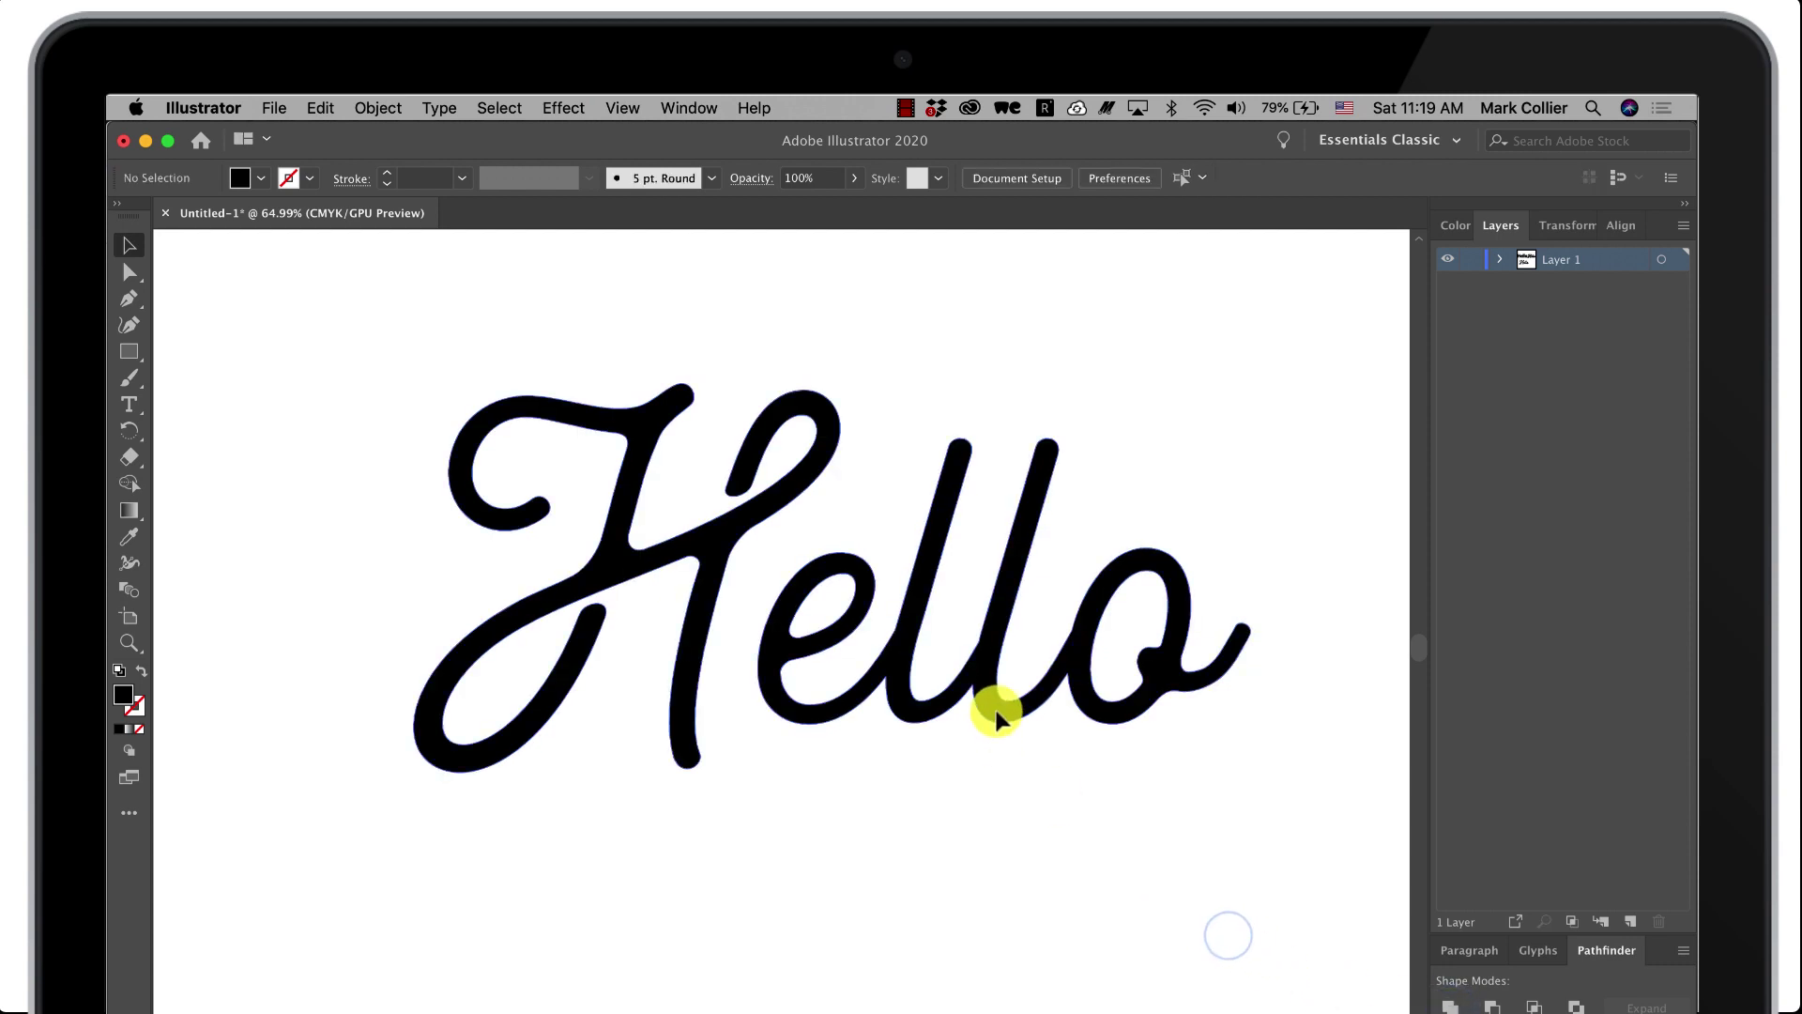
{"action": "left_click", "coordinate": [997, 718]}
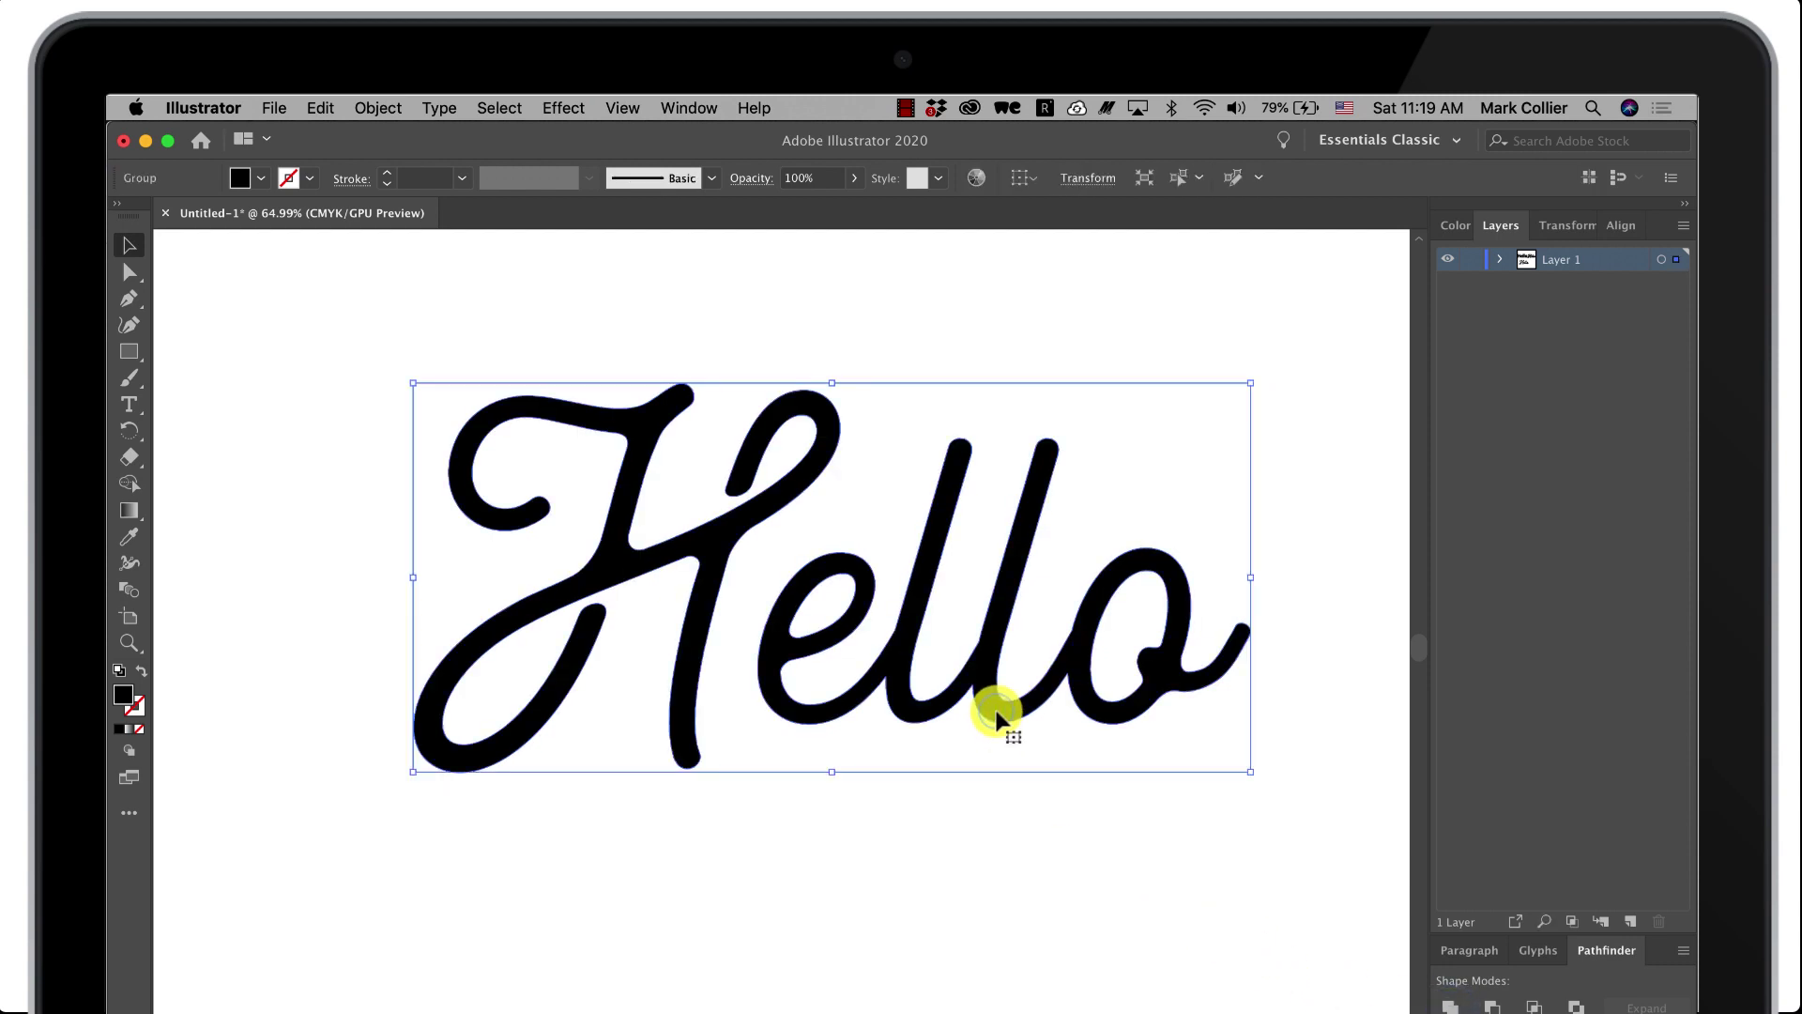
{"action": "left_click", "coordinate": [375, 110]}
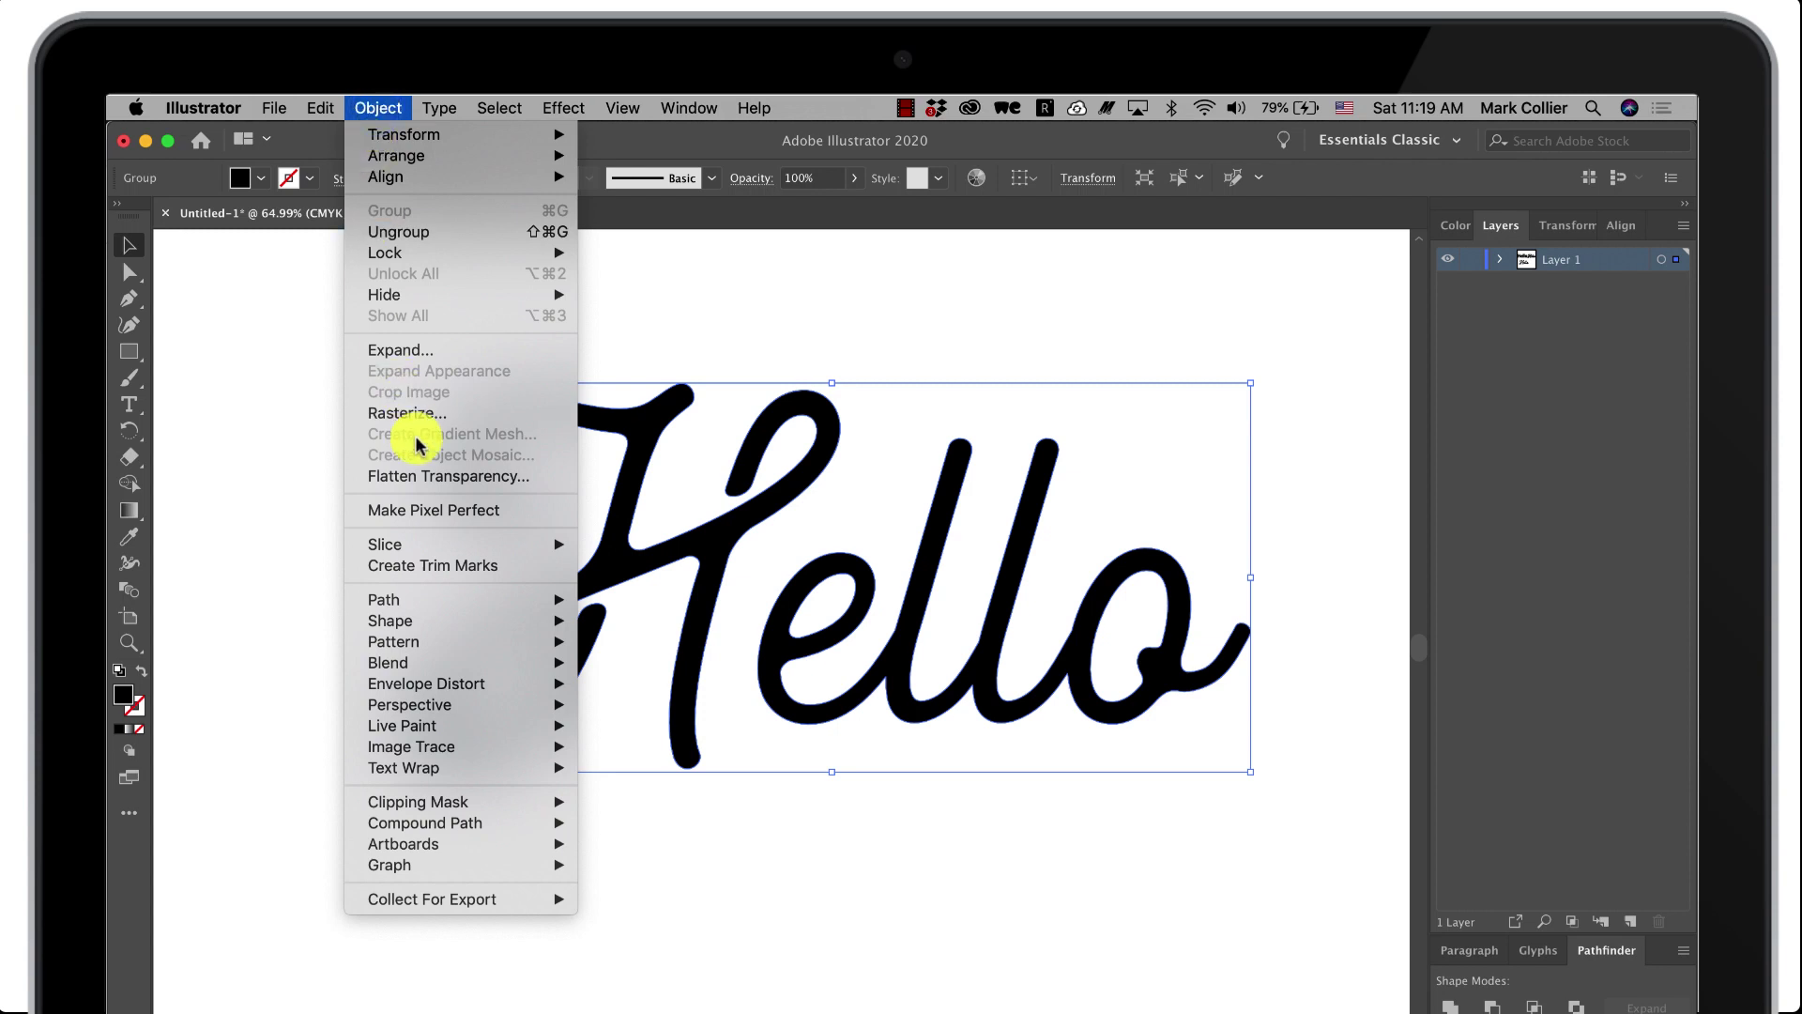
{"action": "mouse_move", "coordinate": [427, 601]}
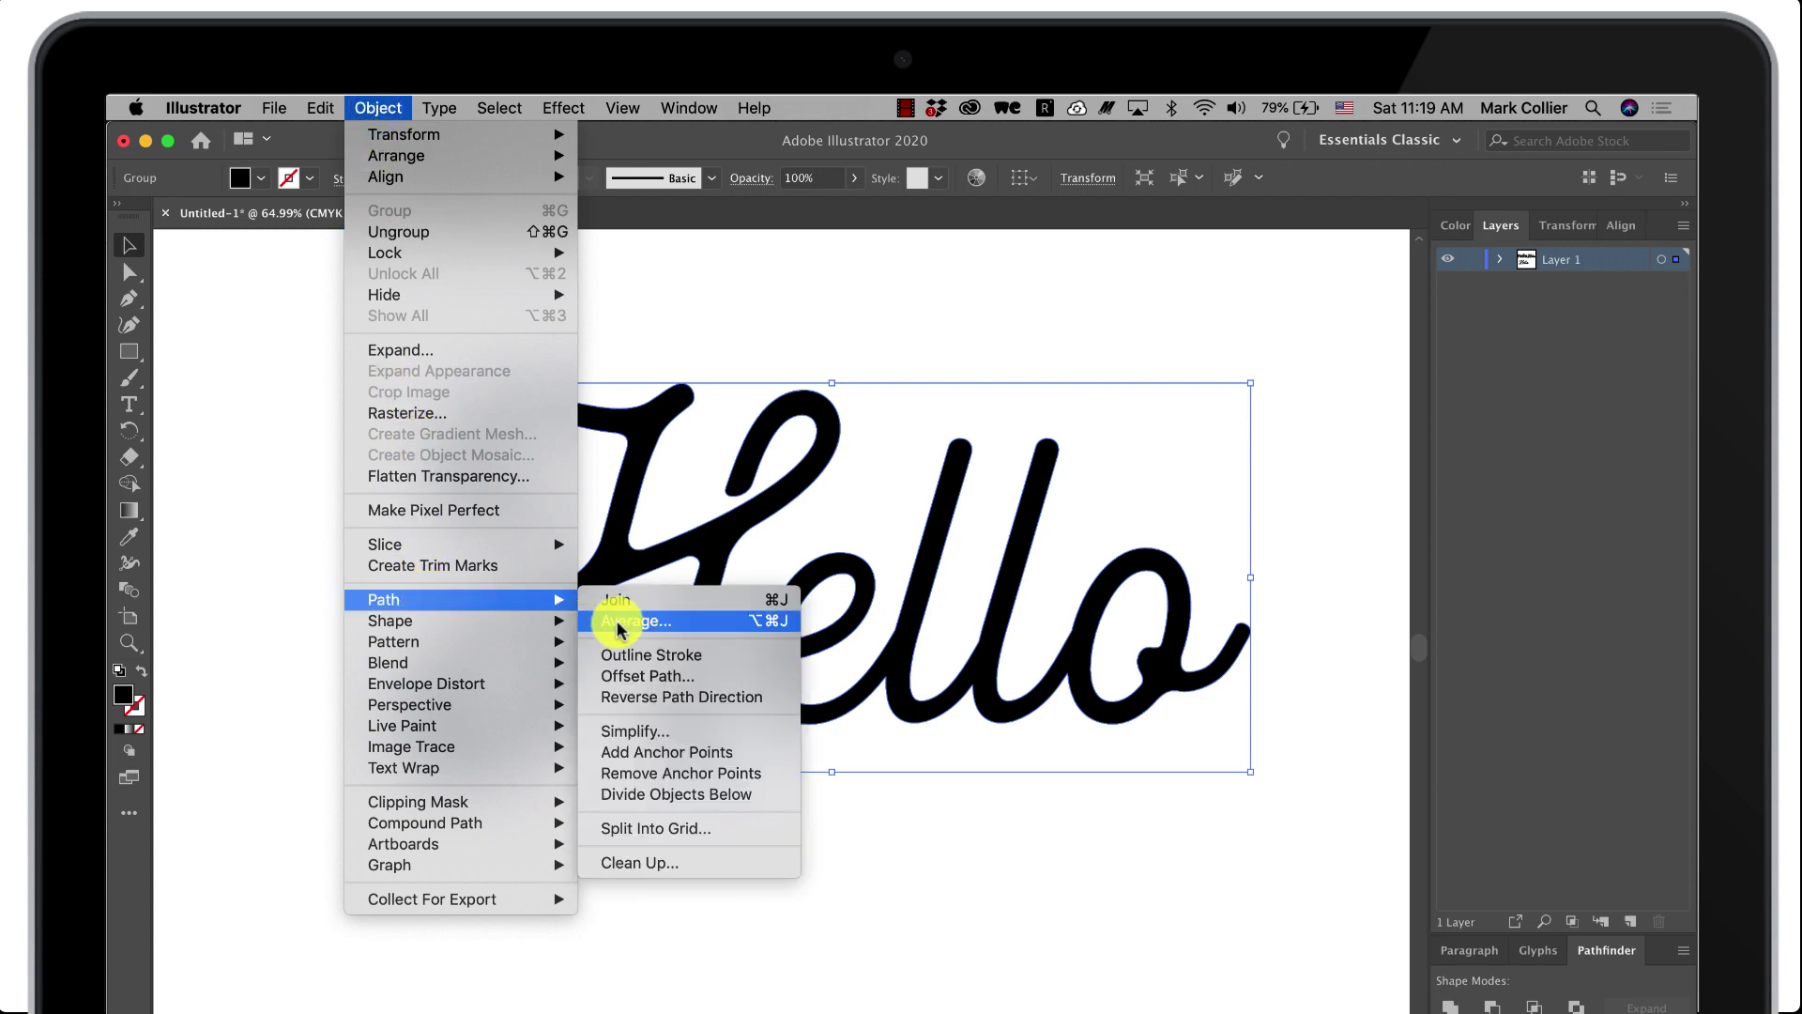
- Add a 0.2 in offset path around the script Hello, checking it with live preview
{"action": "left_click", "coordinate": [638, 678]}
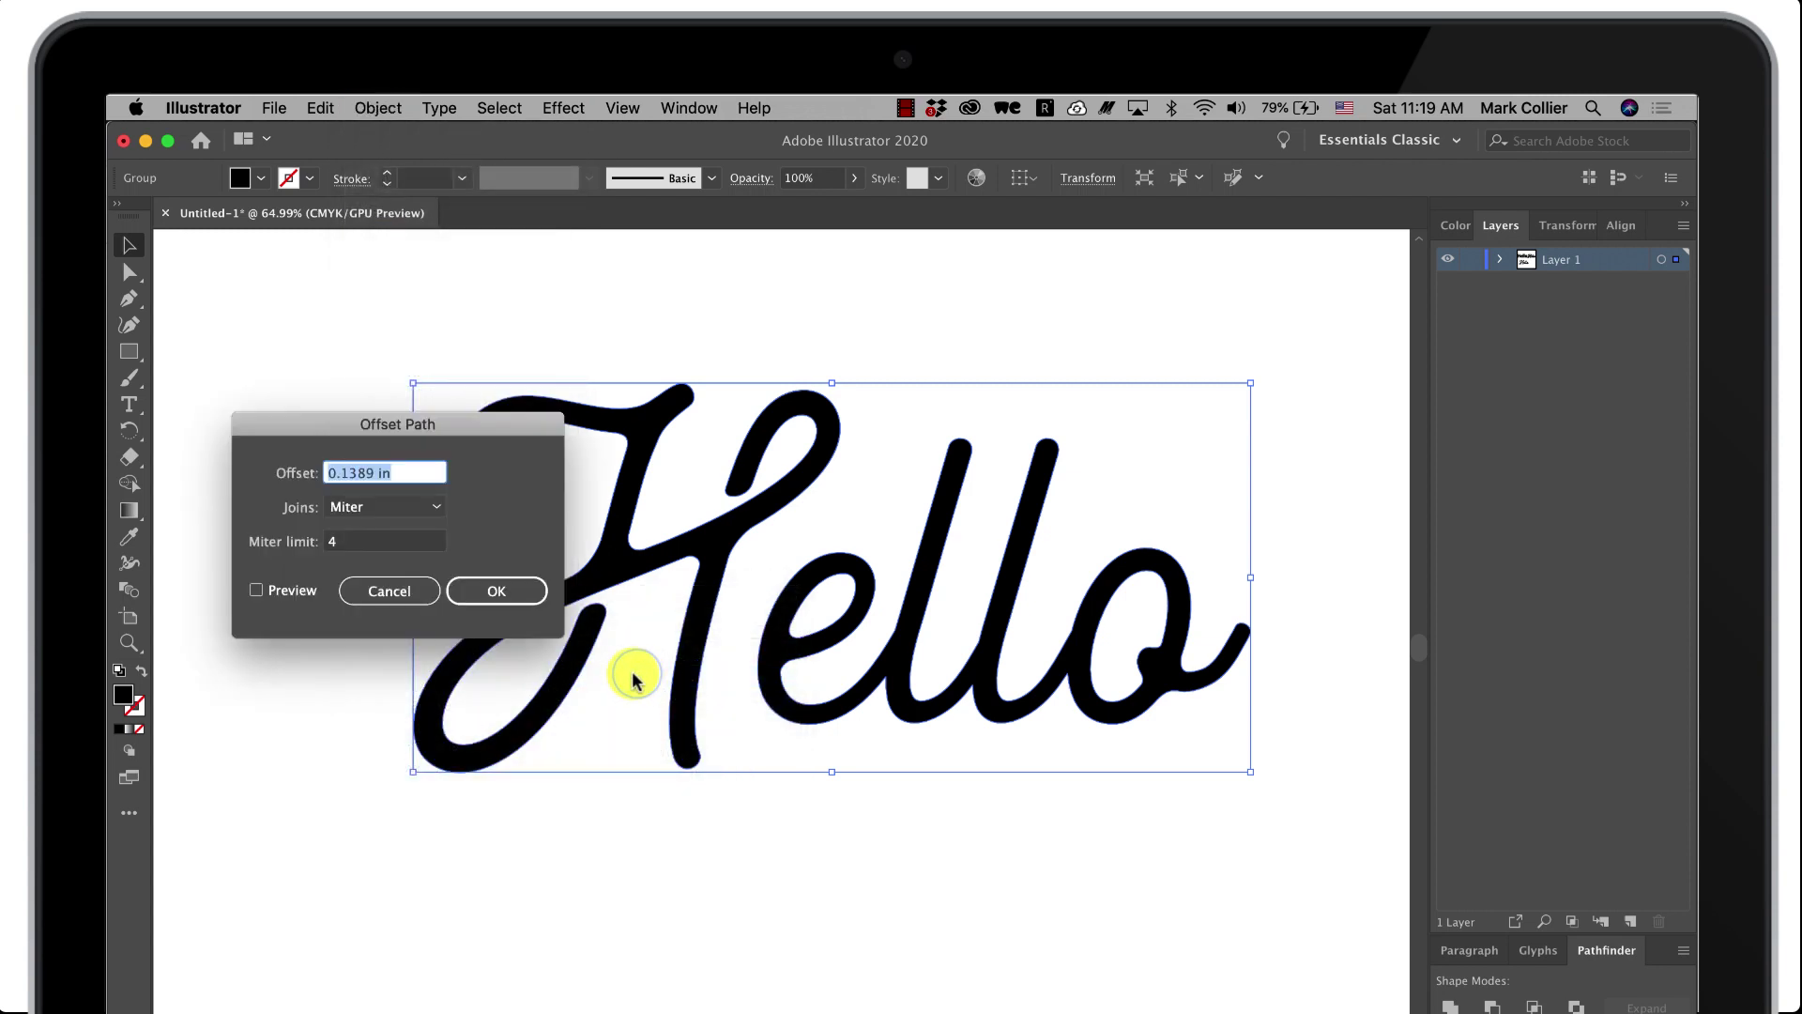
{"action": "left_click_drag", "start_coordinate": [430, 428], "coordinate": [1177, 313]}
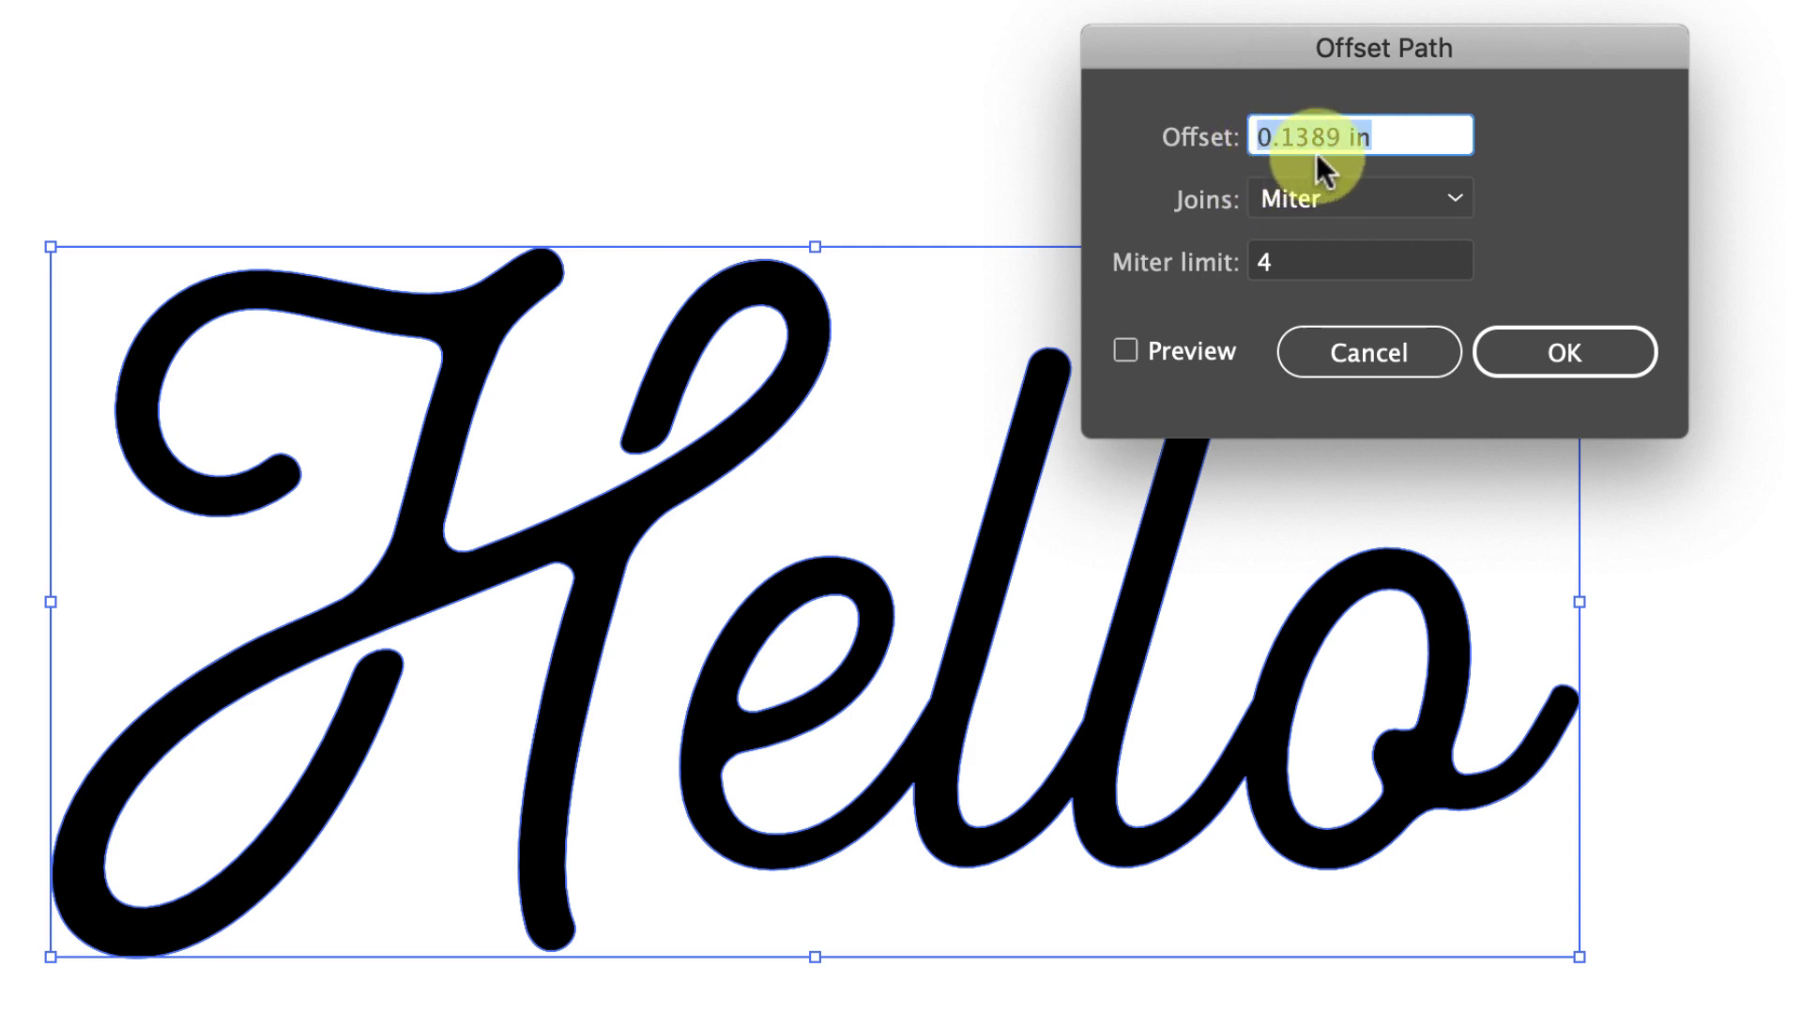
{"action": "left_click", "coordinate": [1125, 352]}
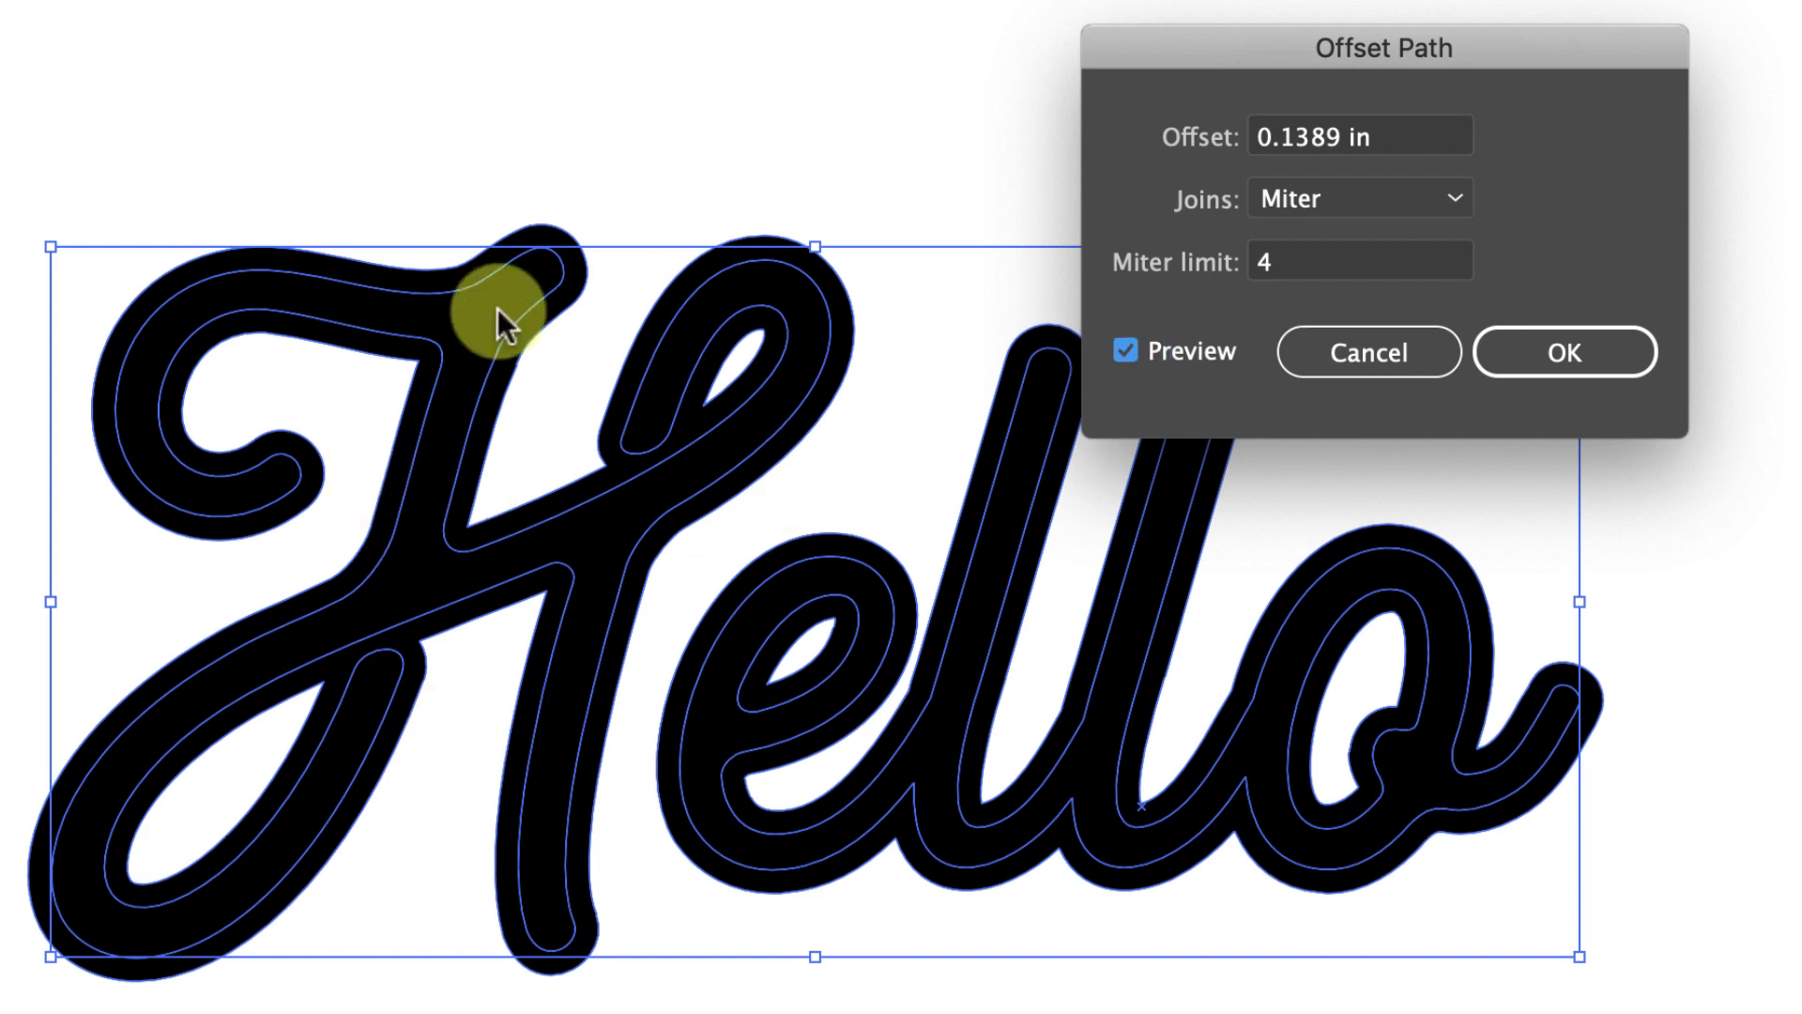
{"action": "left_click", "coordinate": [1340, 138]}
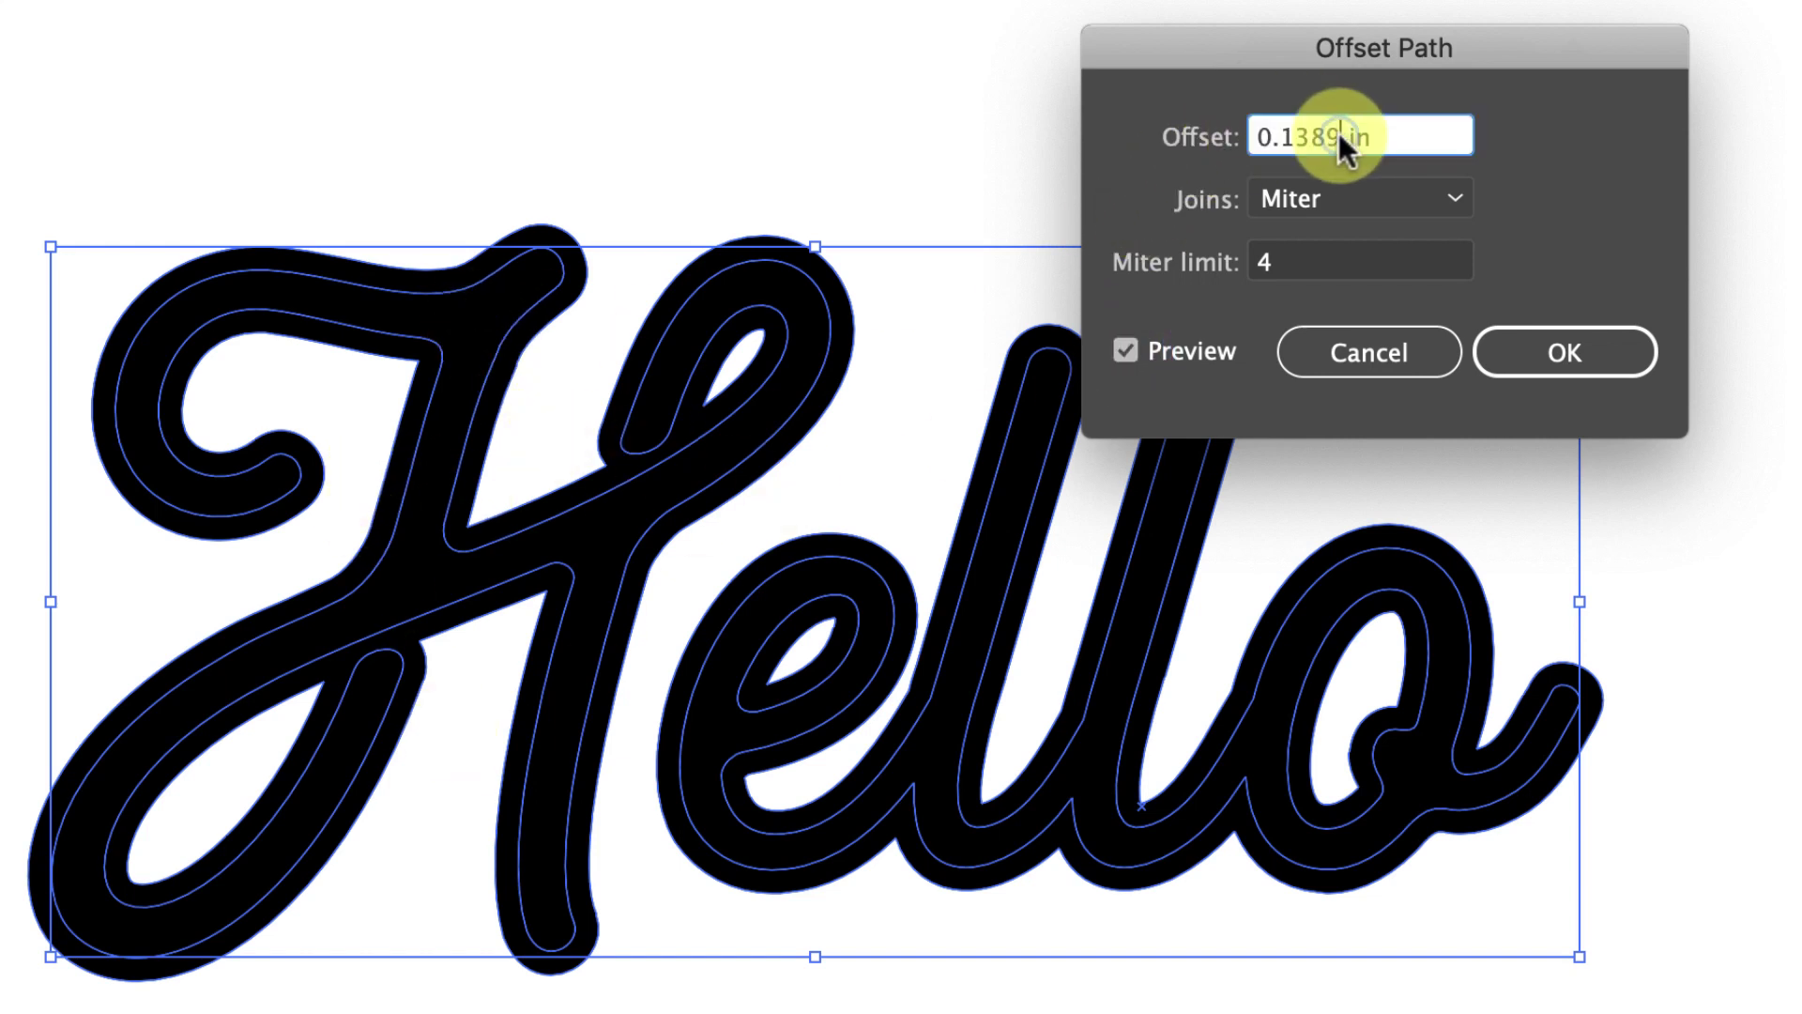
{"action": "key", "text": "Tab"}
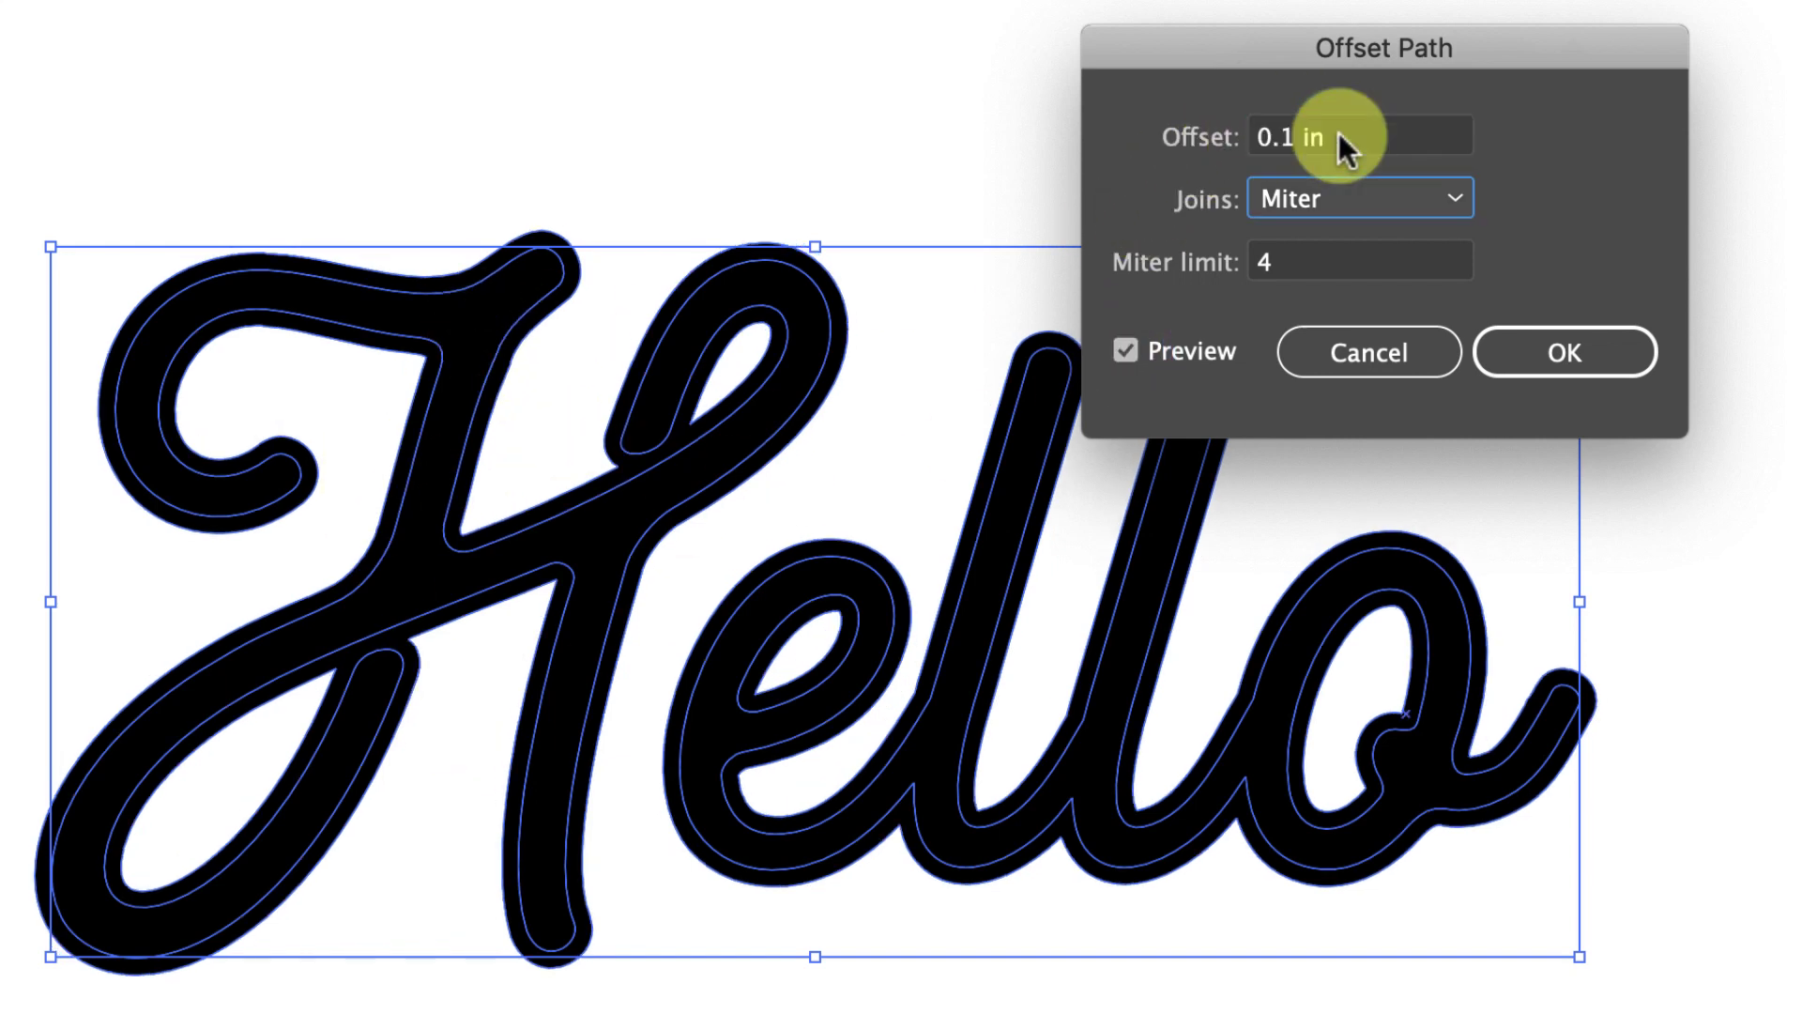
{"action": "left_click", "coordinate": [1288, 139]}
{"action": "key", "text": "BackSpace"}
{"action": "type", "text": "2"}
{"action": "key", "text": "Tab"}
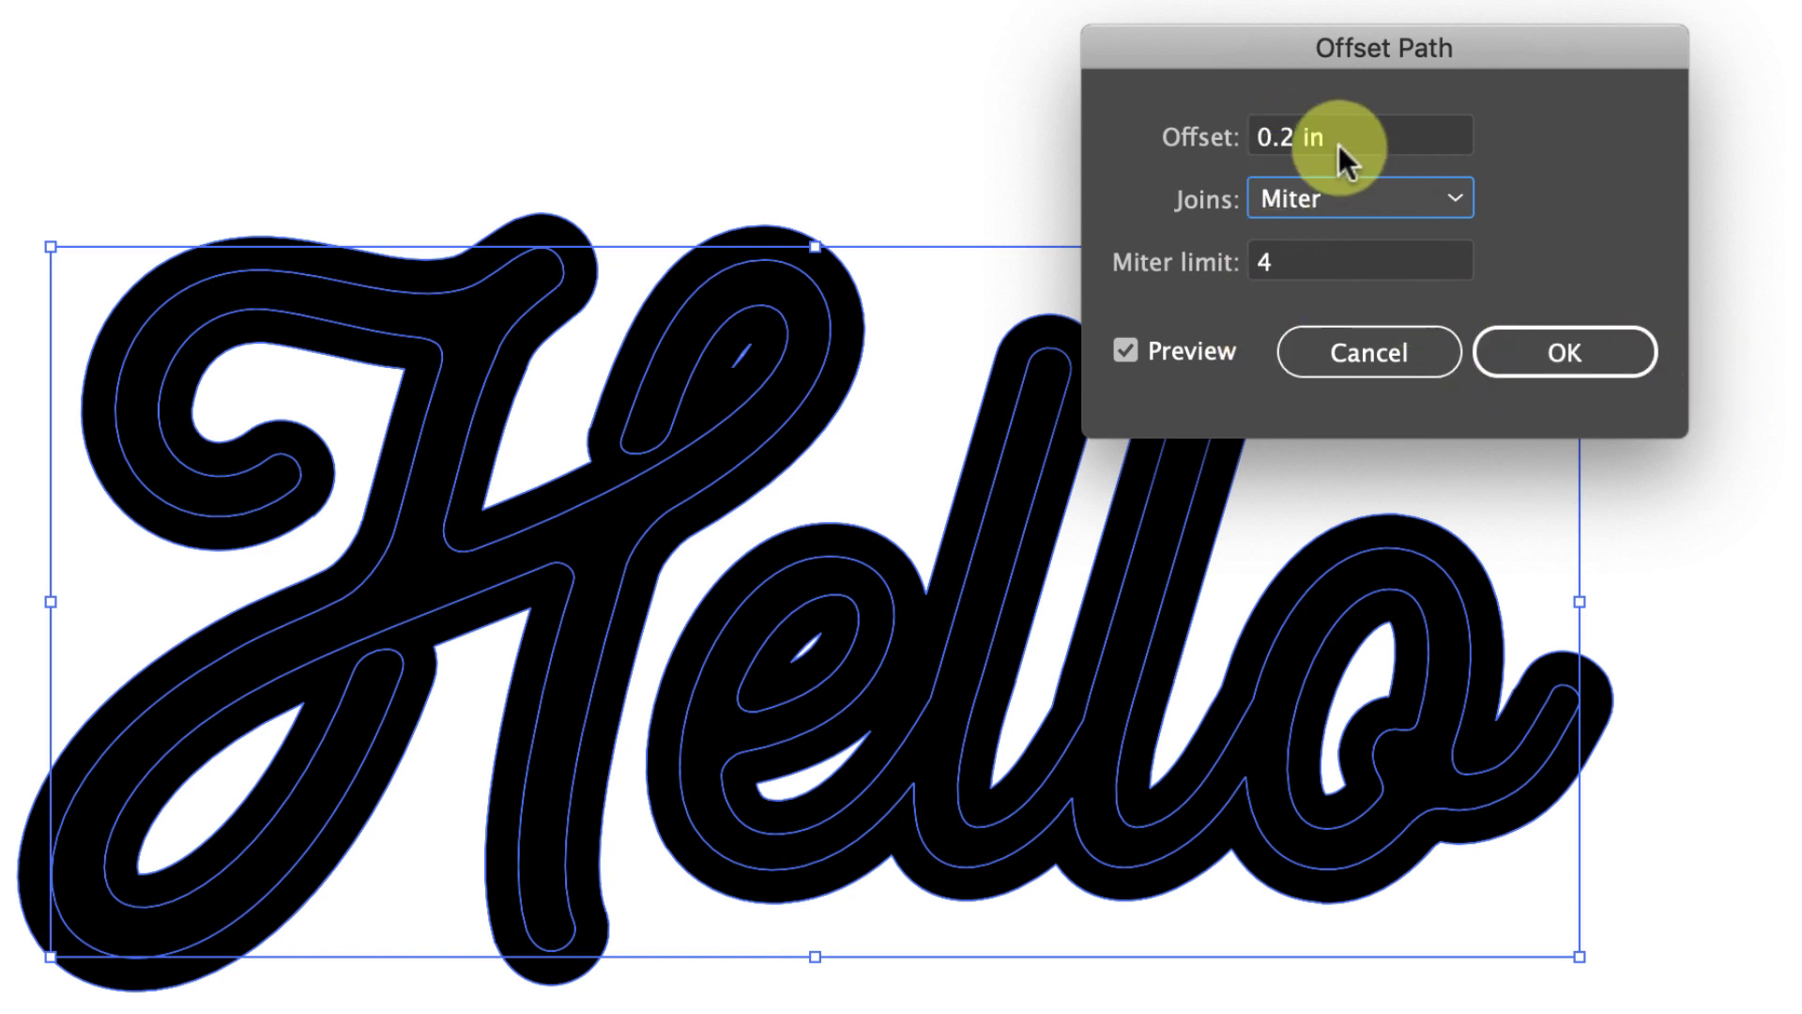
{"action": "left_click", "coordinate": [1601, 357]}
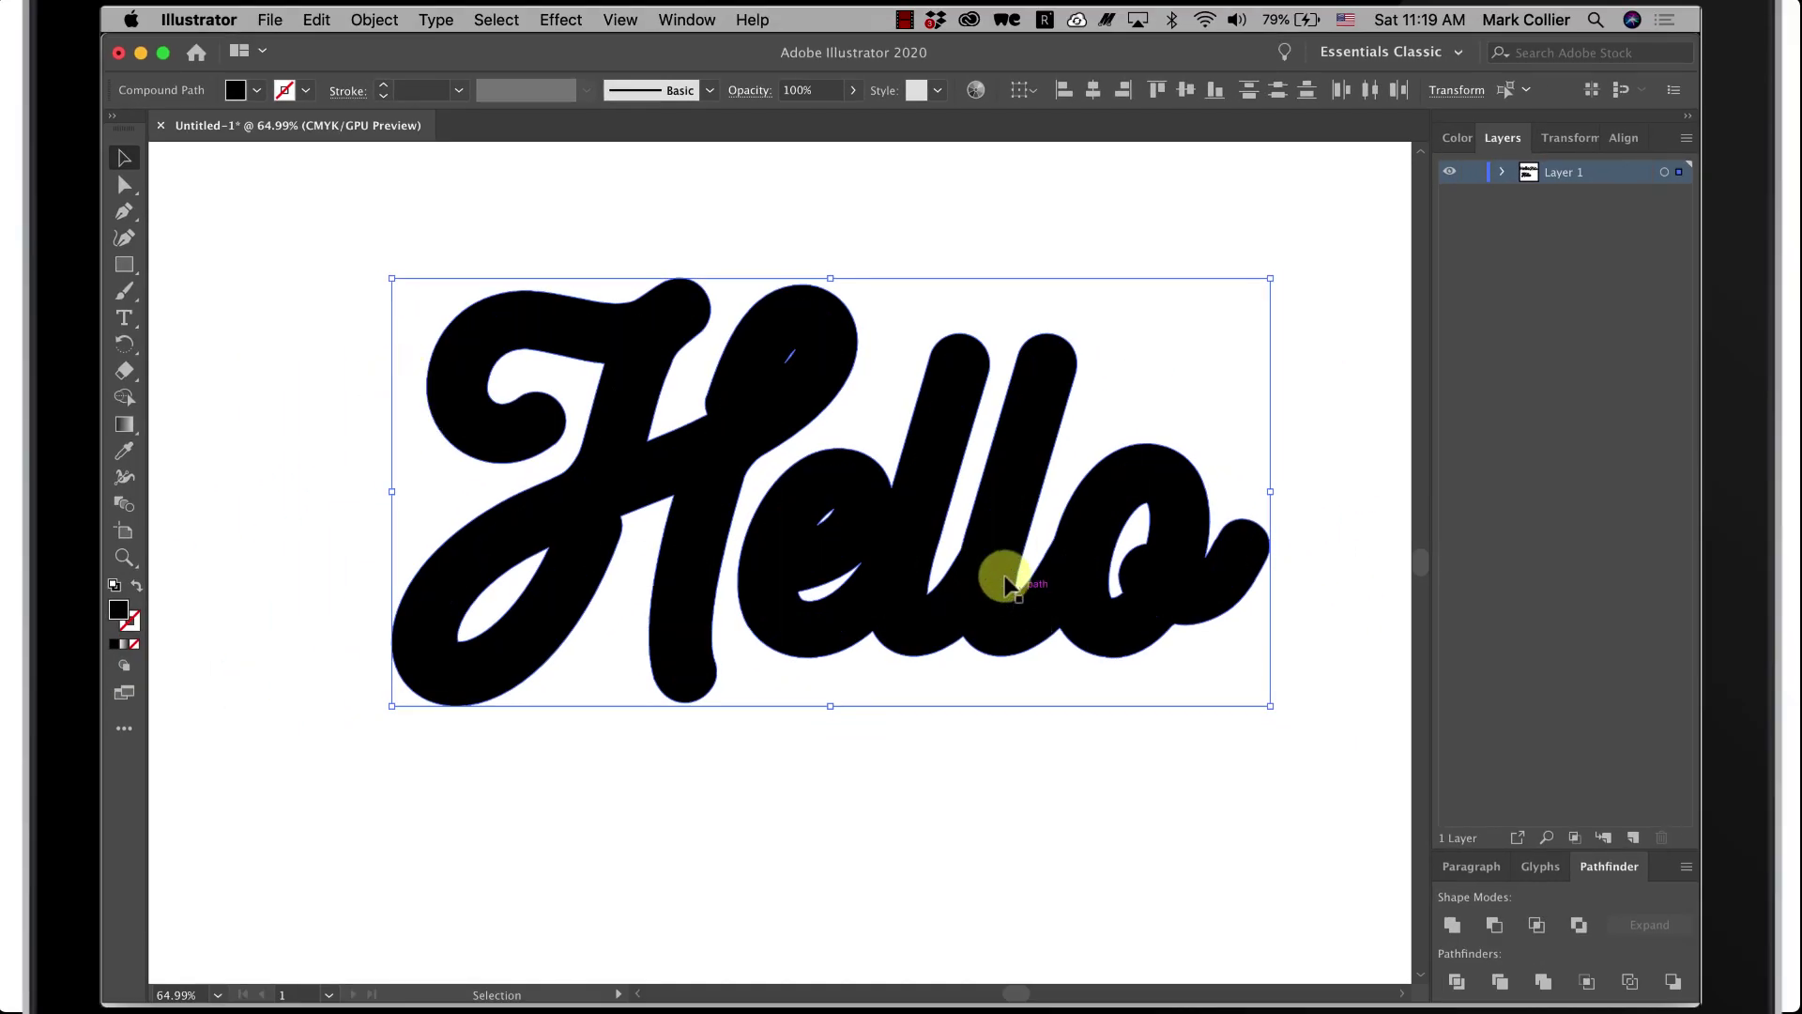
- Reselect the offset Hello artwork and merge its overlapping shapes with Pathfinder Unite
{"action": "left_click", "coordinate": [1452, 926]}
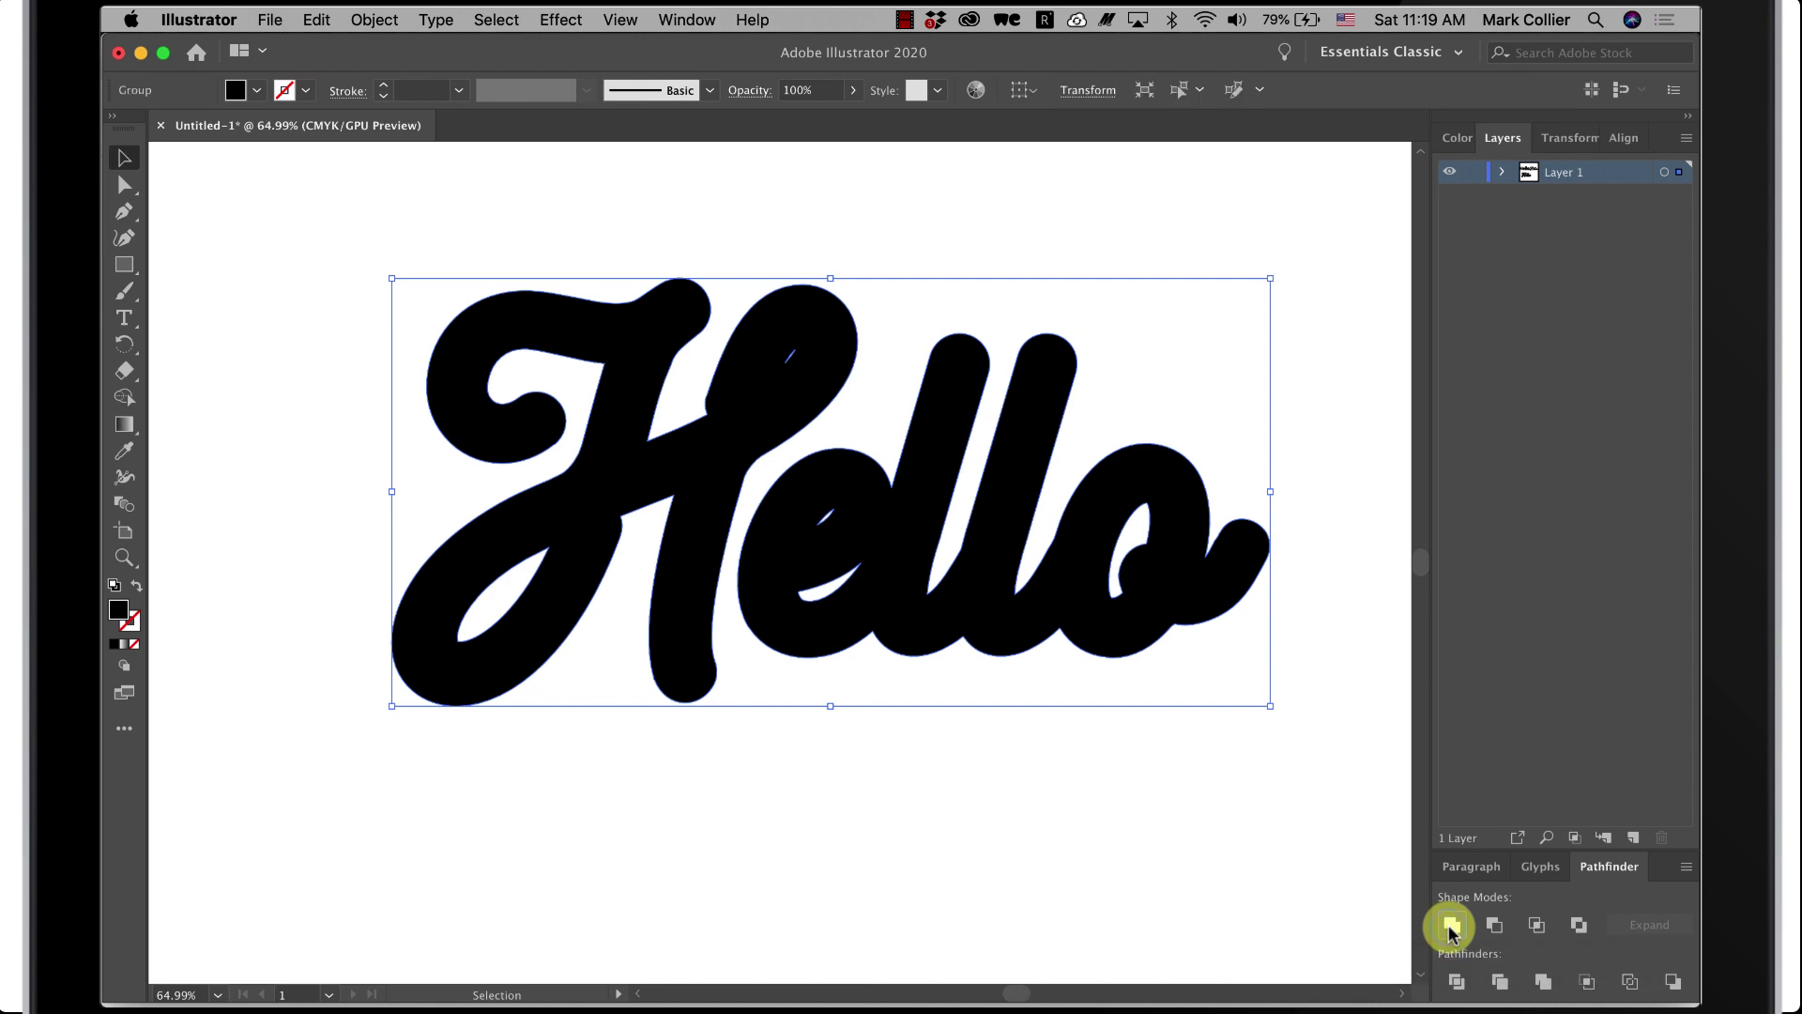
{"action": "left_click", "coordinate": [1144, 863]}
{"action": "left_click", "coordinate": [1040, 643]}
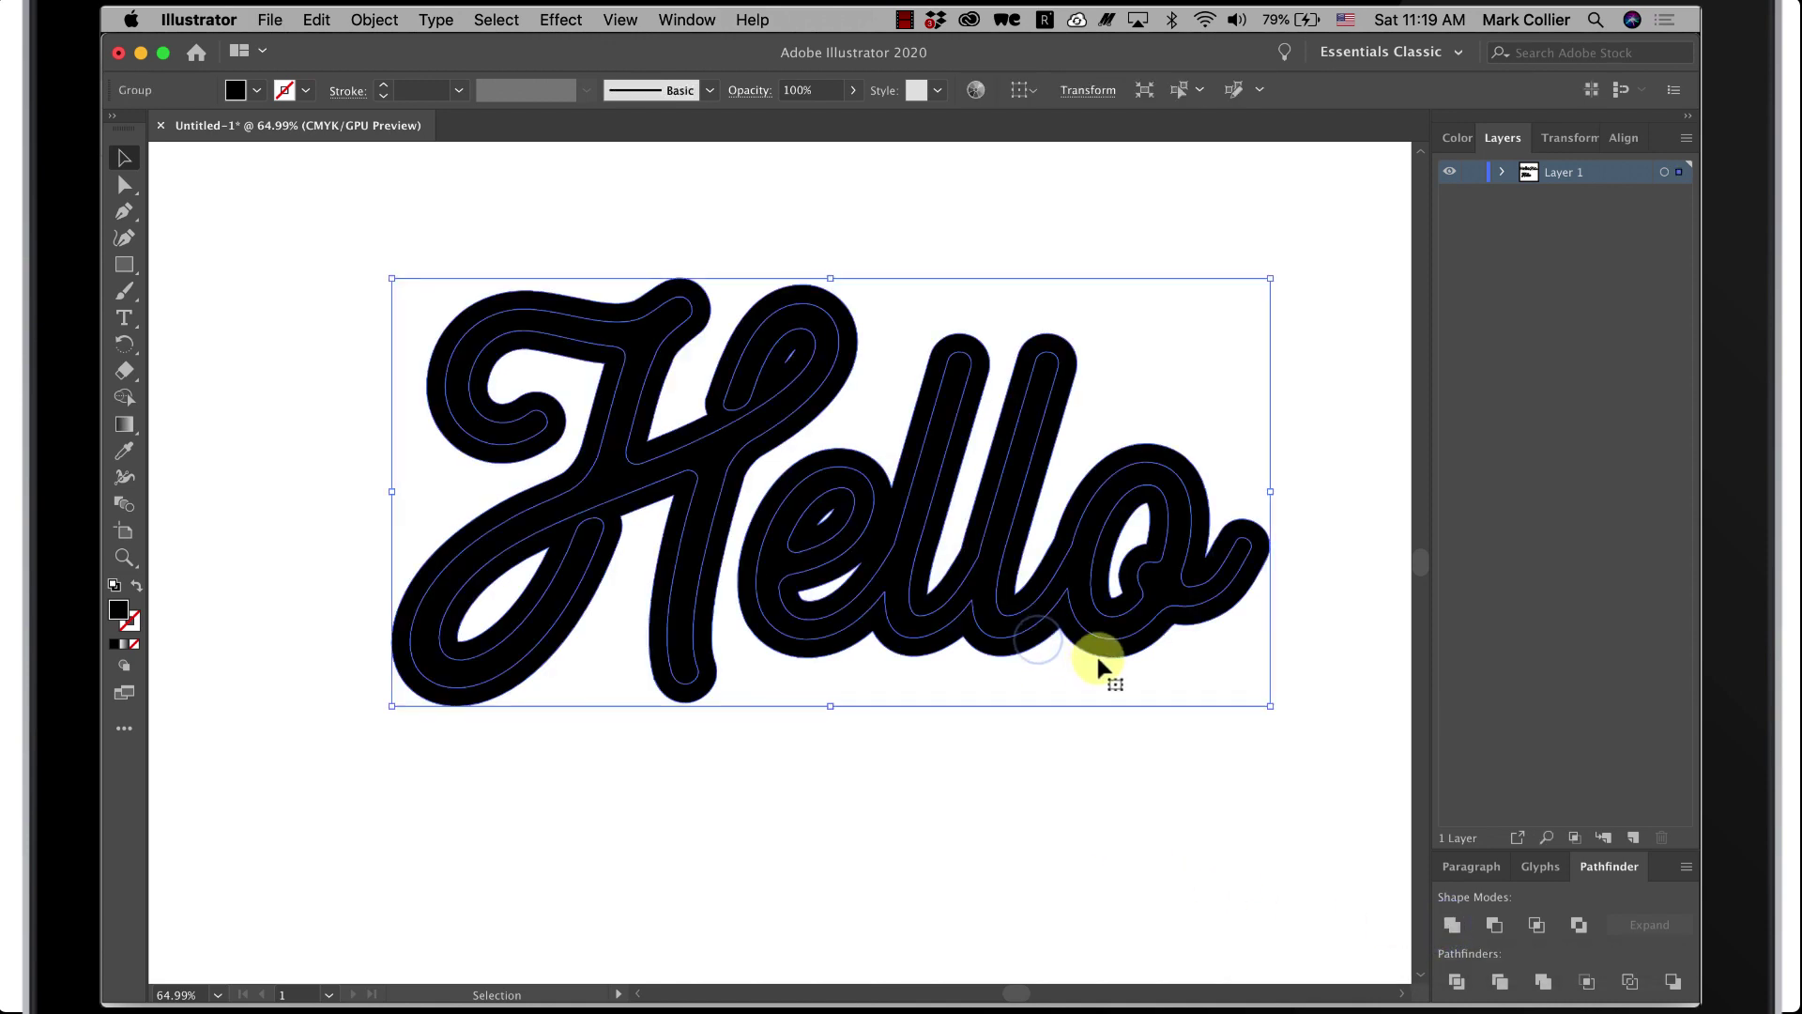
{"action": "left_click", "coordinate": [1451, 927]}
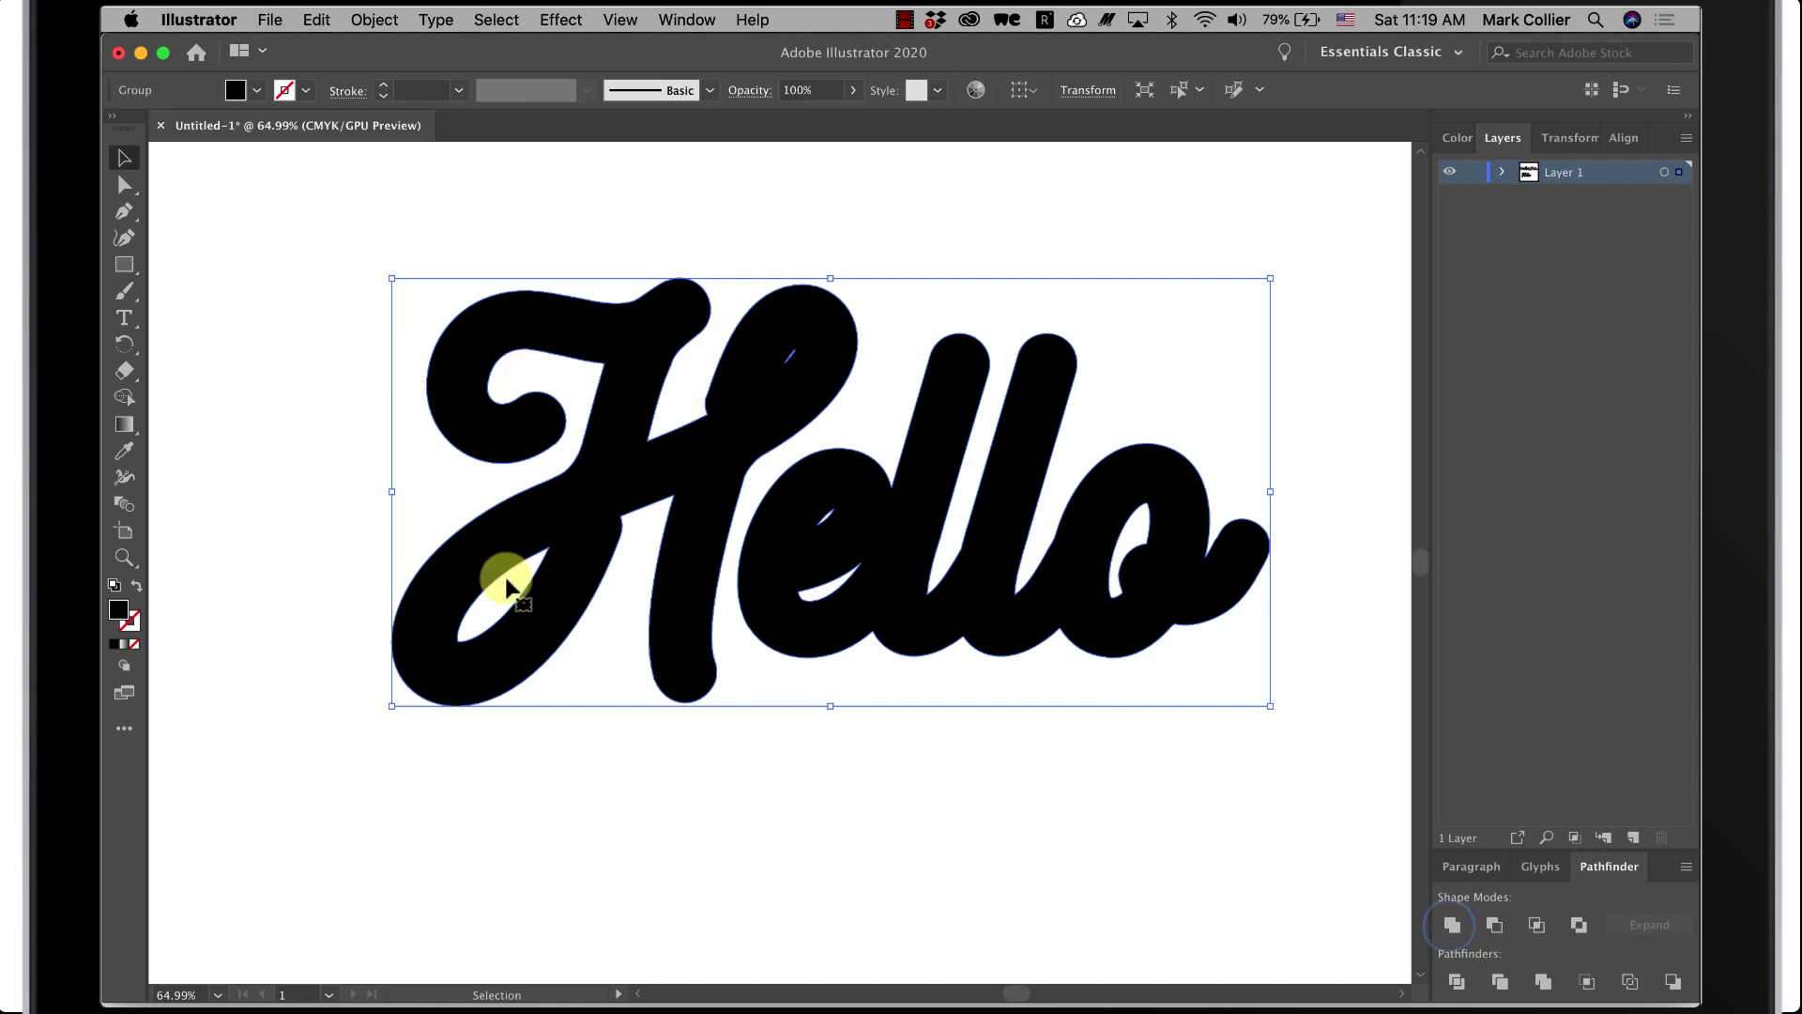
- Nudge the bold offset Hello slightly upward on the artboard, below the other two Hellos
{"action": "scroll", "coordinate": [956, 769], "scroll_direction": "down", "scroll_amount": 5}
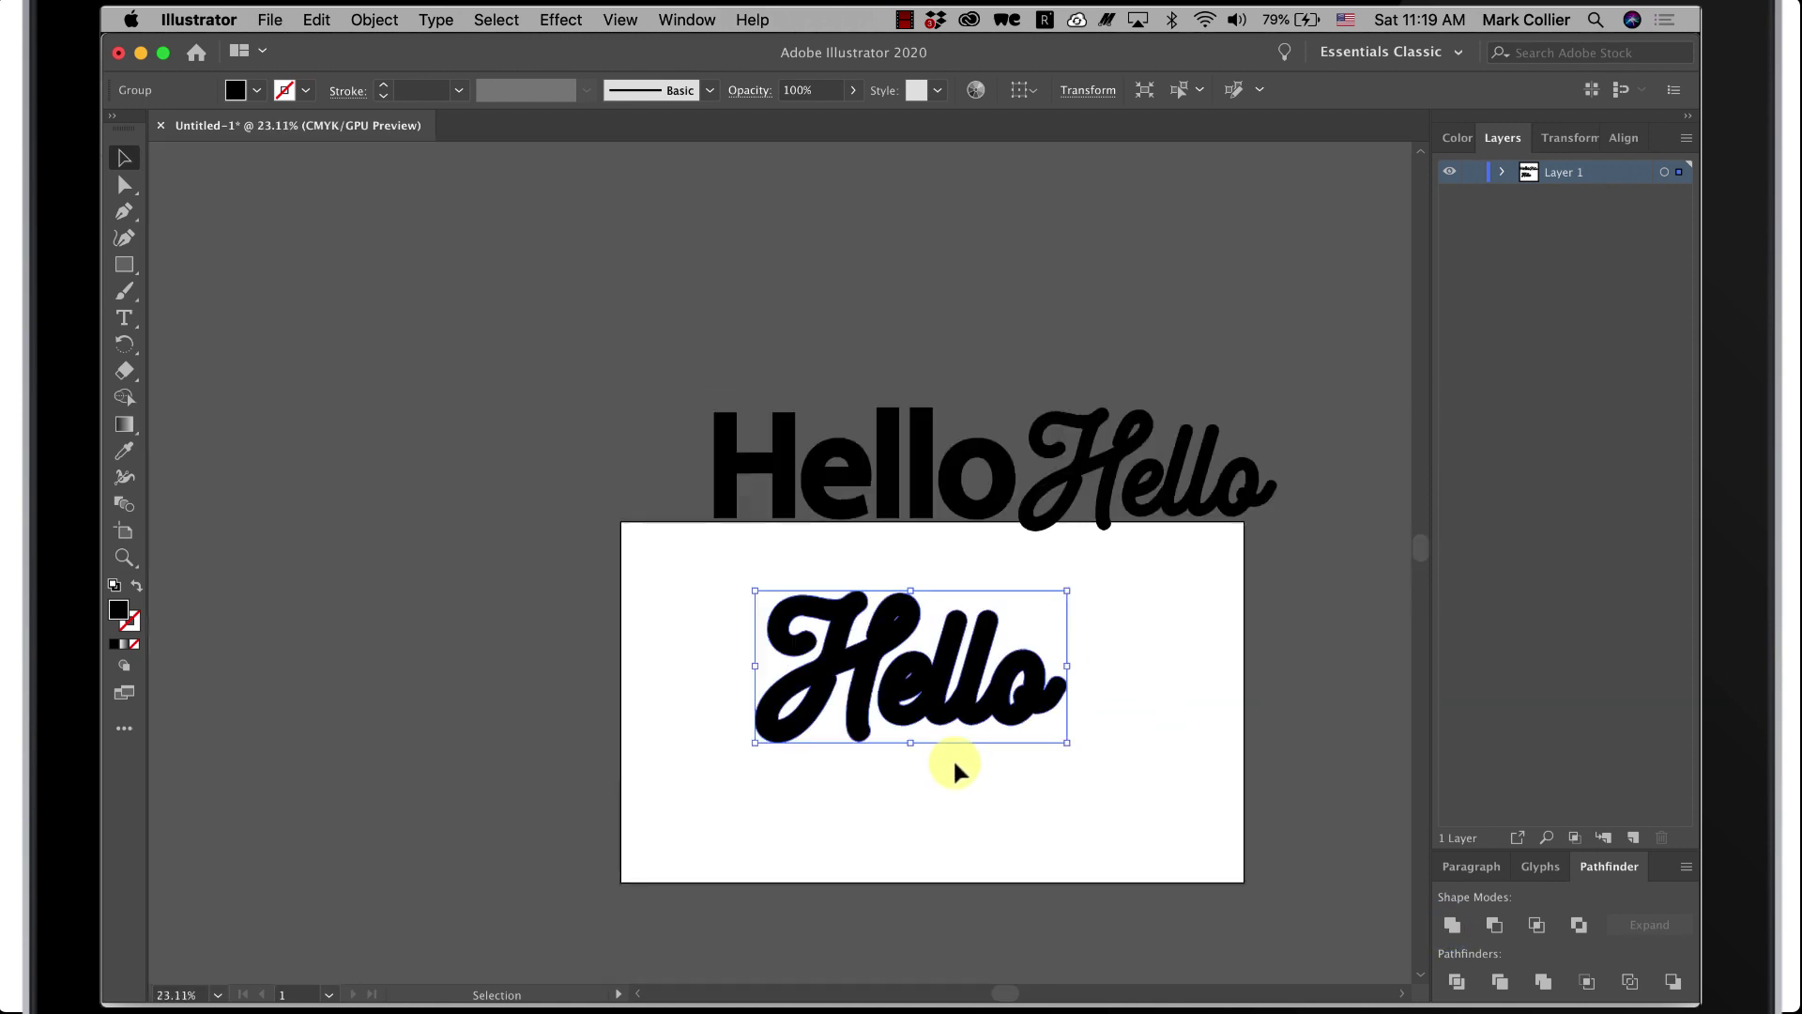
{"action": "mouse_move", "coordinate": [942, 713]}
{"action": "left_mouse_down"}
{"action": "mouse_move", "coordinate": [918, 656]}
{"action": "mouse_move", "coordinate": [934, 648]}
{"action": "mouse_move", "coordinate": [942, 681]}
{"action": "left_mouse_up"}
{"action": "left_click", "coordinate": [955, 746]}
{"action": "scroll", "coordinate": [955, 746], "scroll_direction": "up", "scroll_amount": 2}
{"action": "key", "text": "super+z"}
{"action": "scroll", "coordinate": [957, 756], "scroll_direction": "up", "scroll_amount": 2}
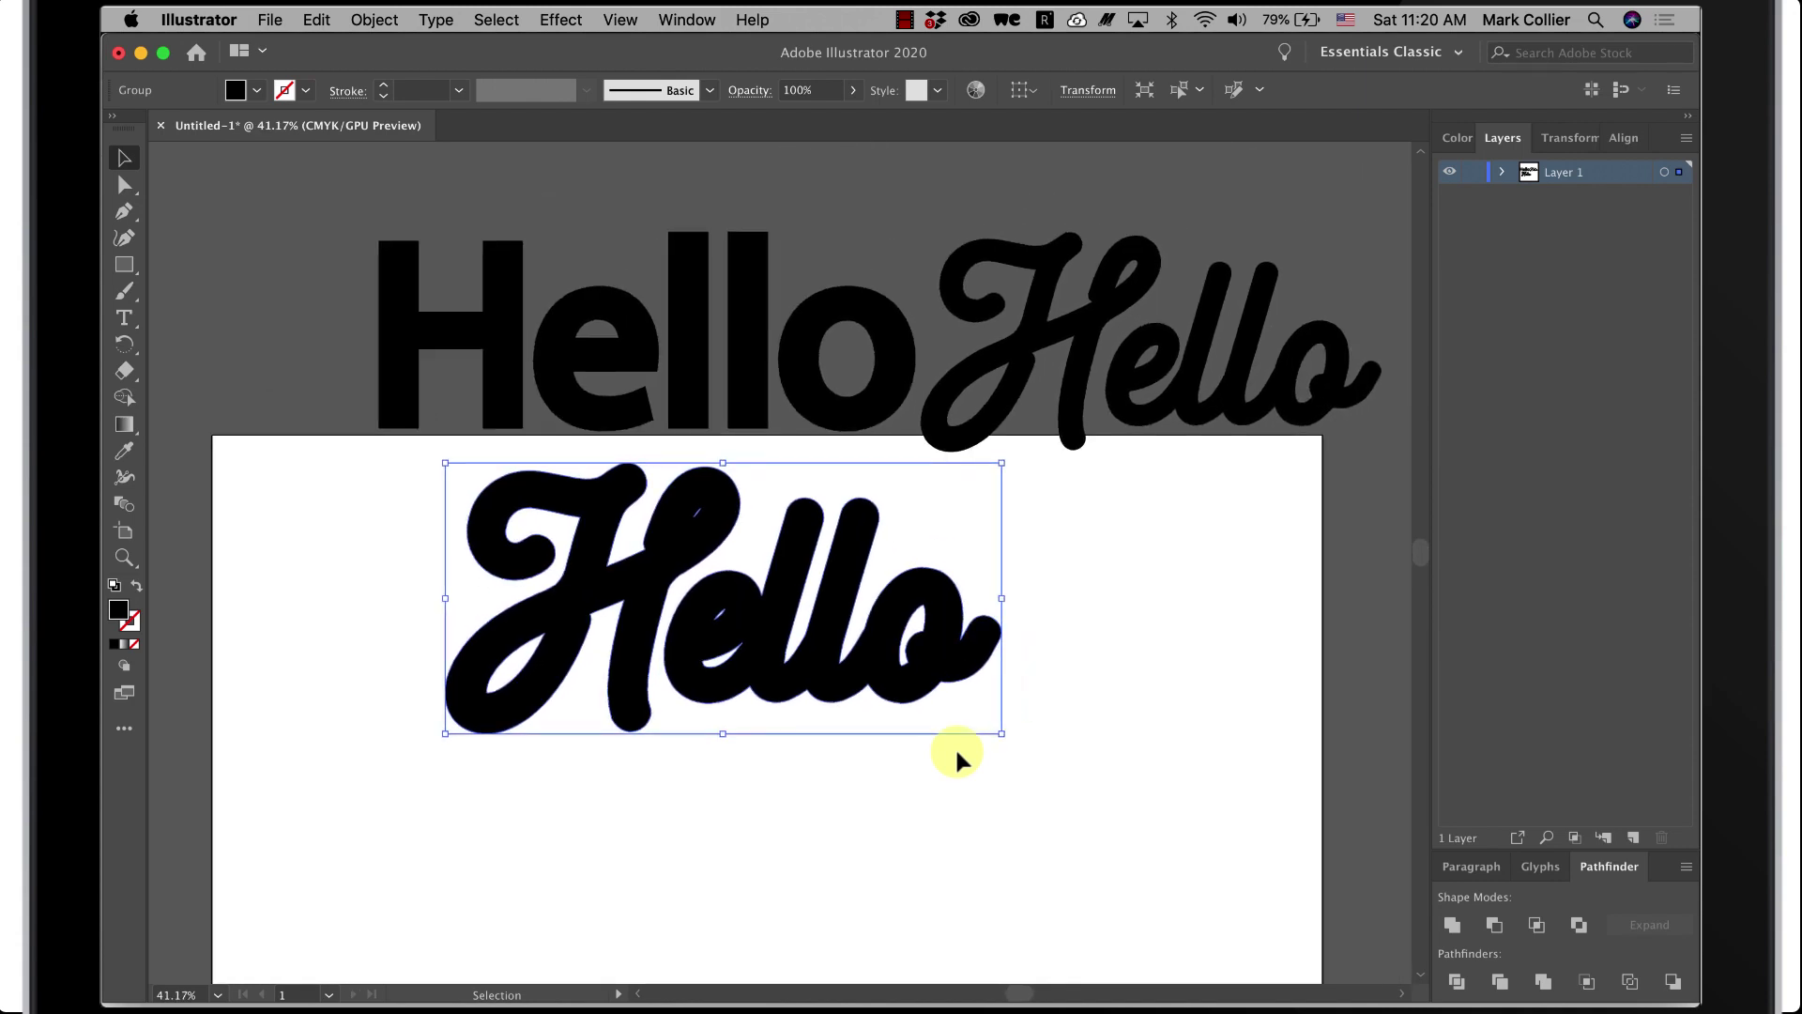